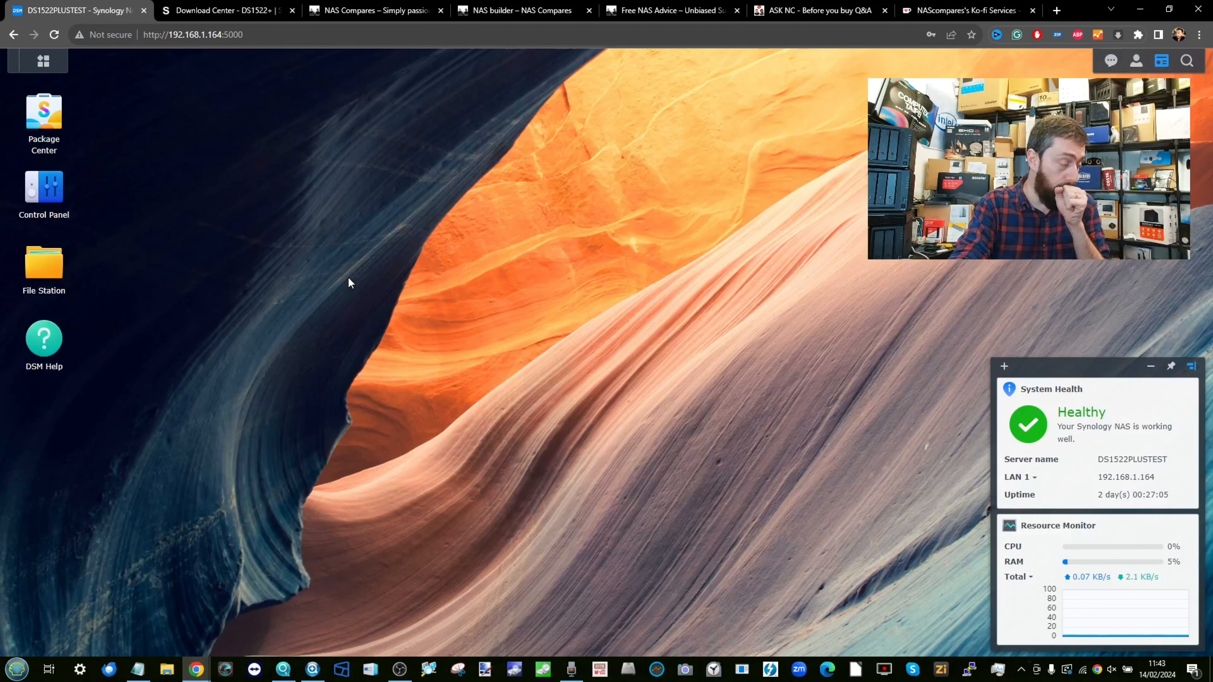
Open the User & Group settings in Control Panel and examine the existing accounts with their descriptions and statuses.
left_click(39, 201)
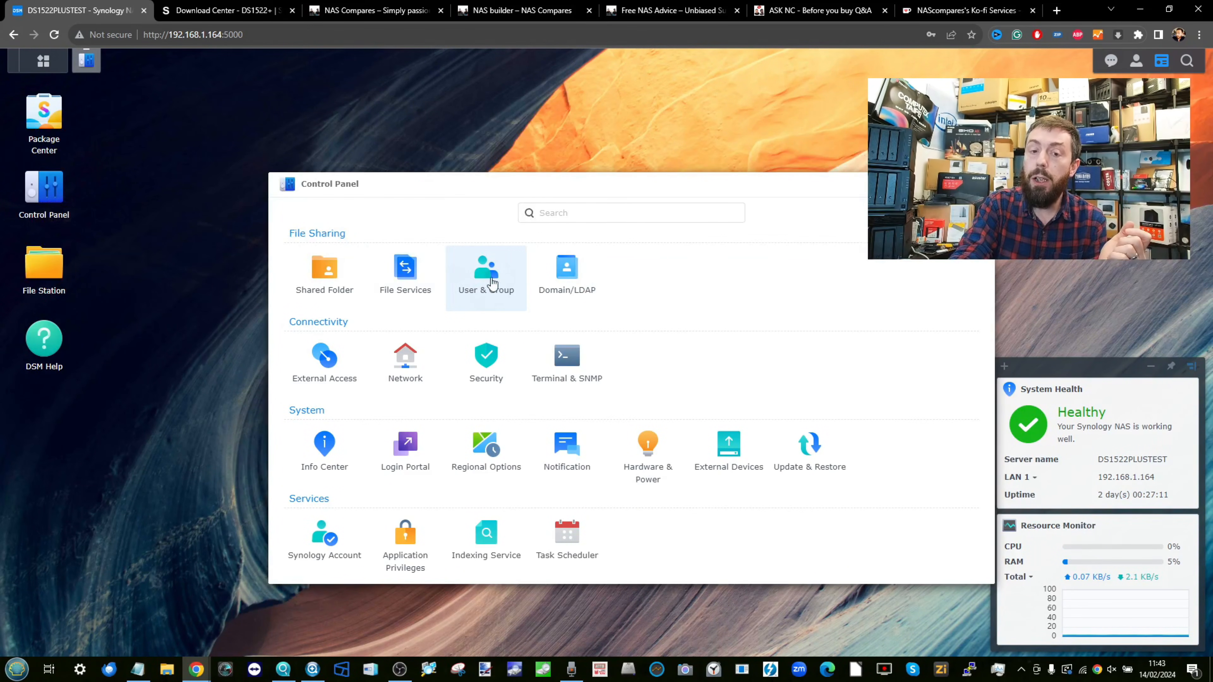
left_click(485, 271)
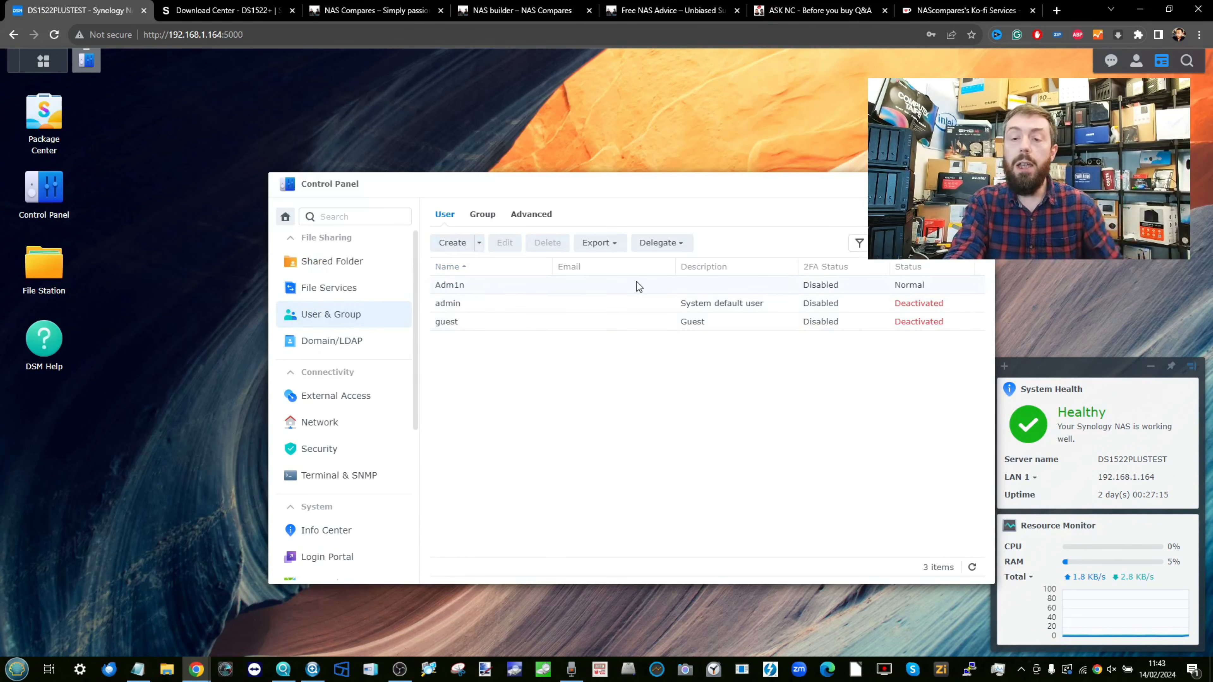
left_click_drag(602, 184, 481, 168)
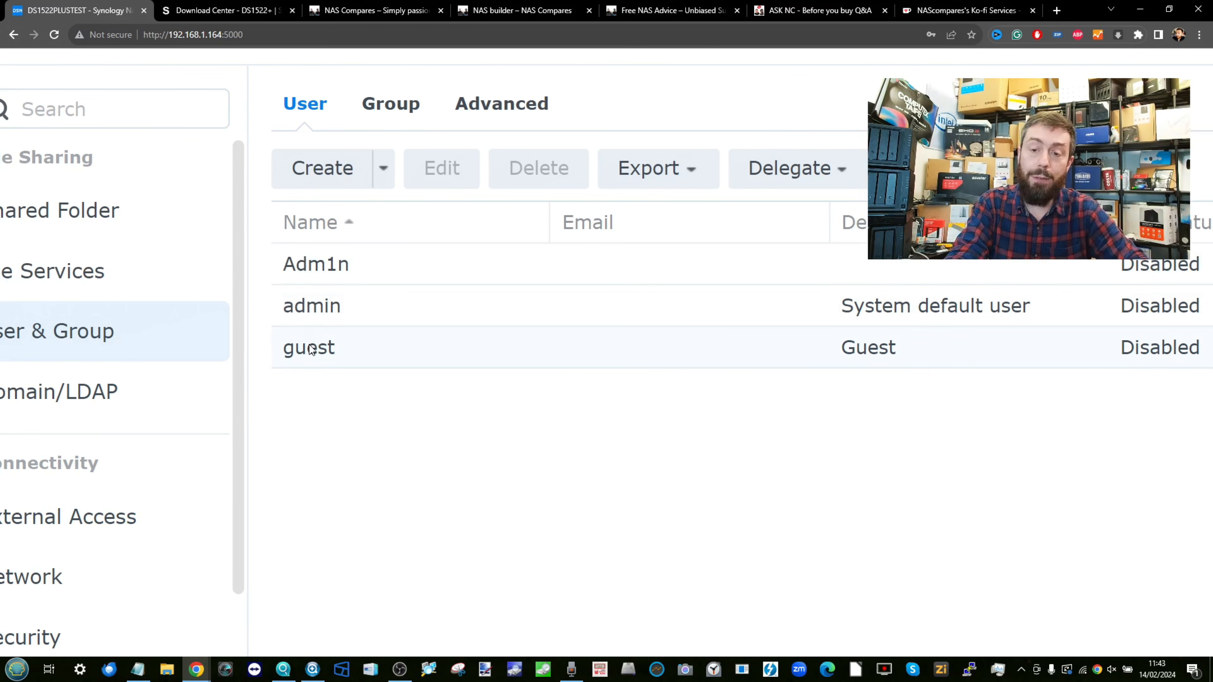
scroll(514, 368, "right", 3)
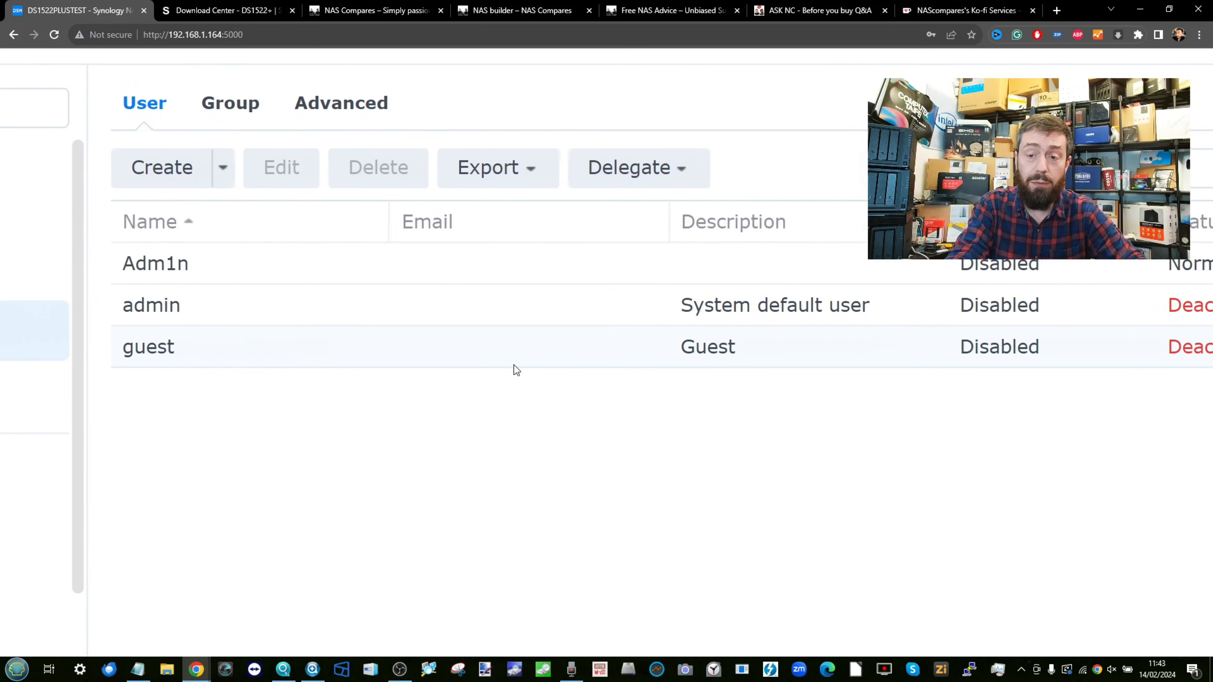
scroll(514, 367, "up", 3)
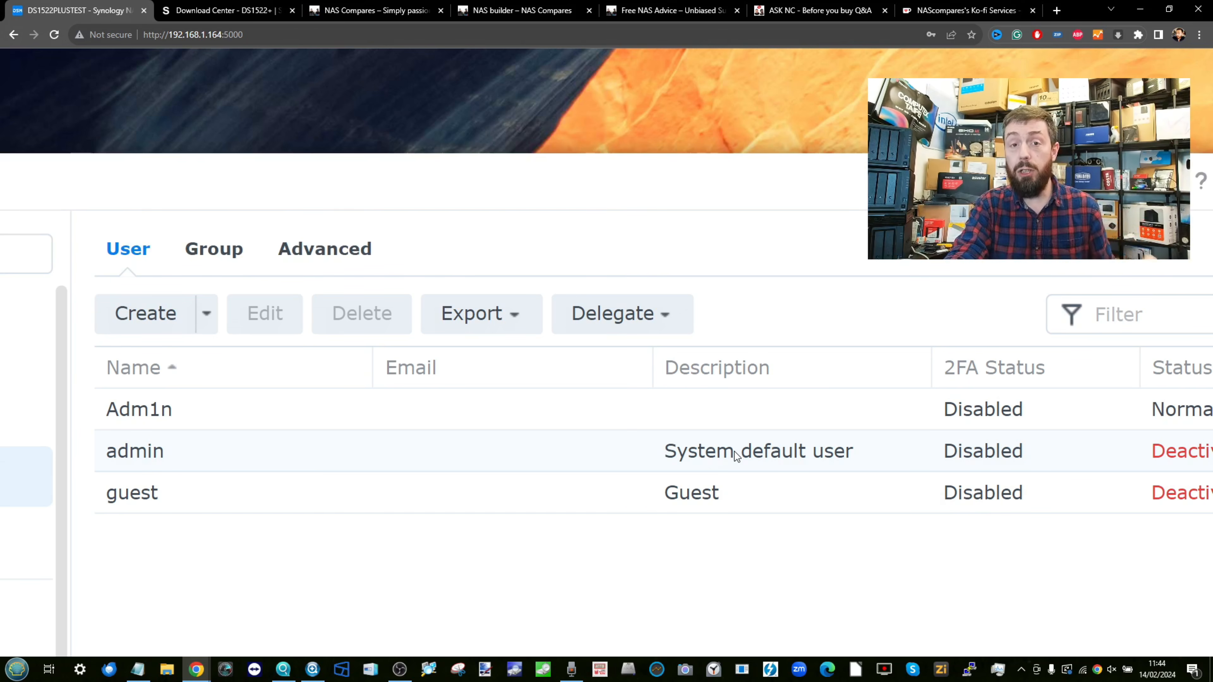
scroll(735, 451, "down", 5)
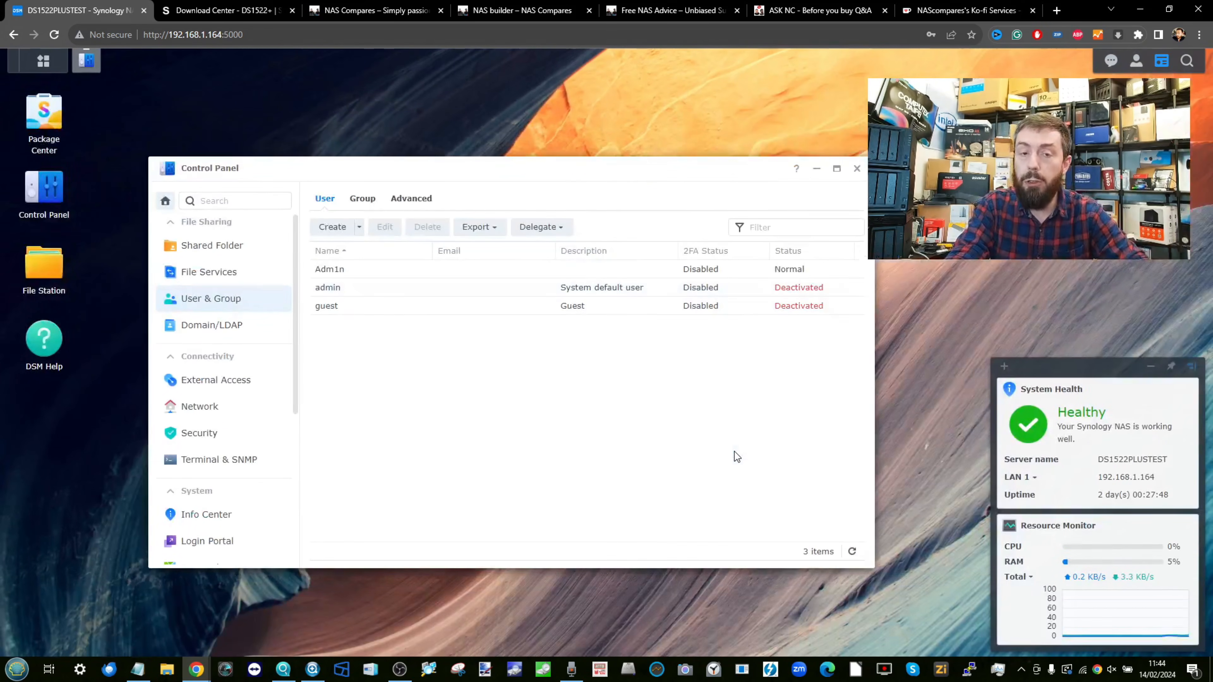
Start a new user account, entering the person's first name as the user name and the account password with its confirmation.
left_click(335, 227)
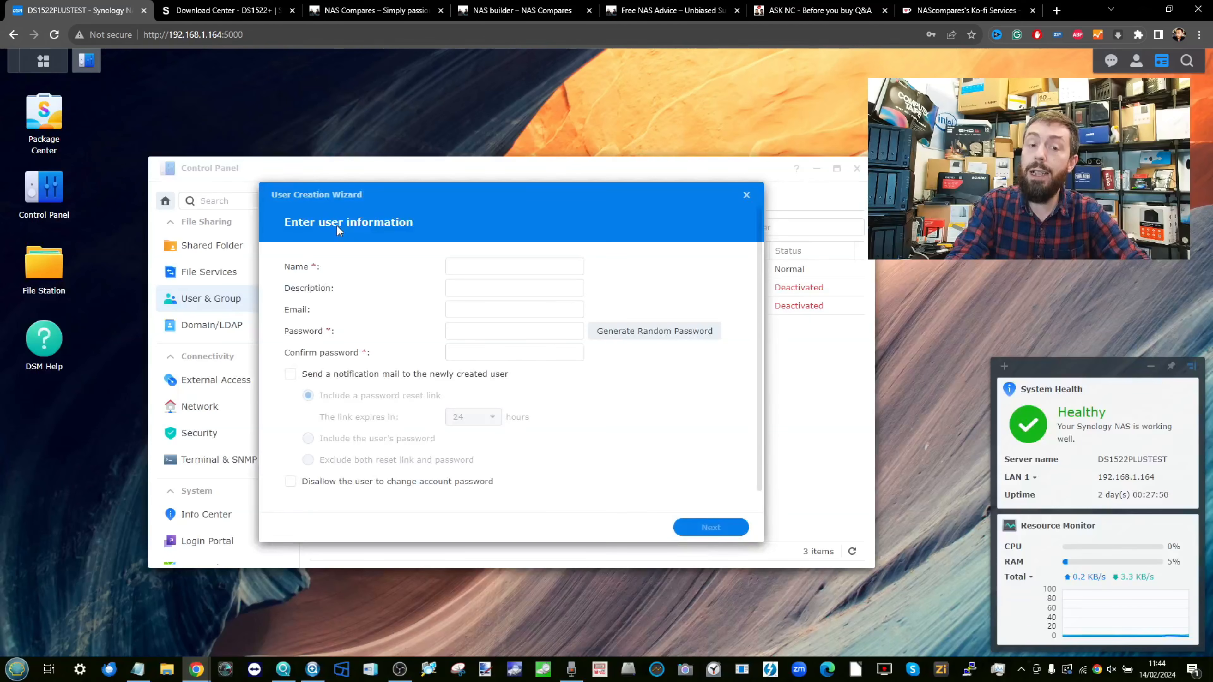
left_click(474, 266)
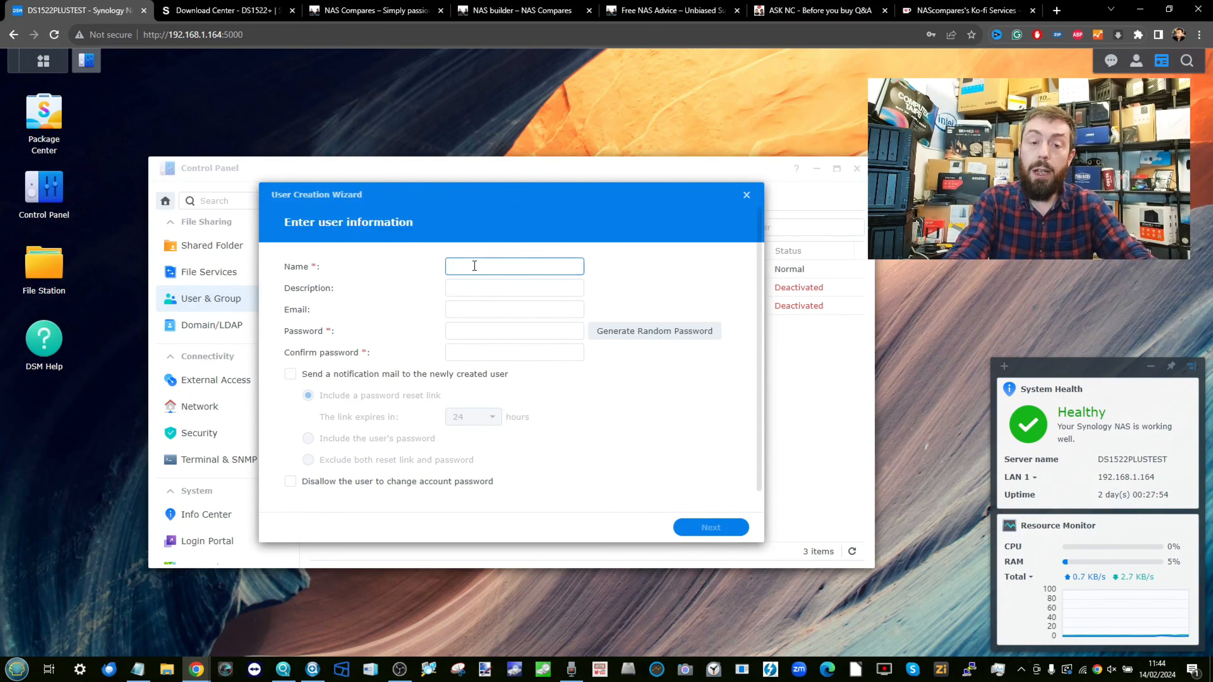
type("Alan")
key("Tab")
key("Tab")
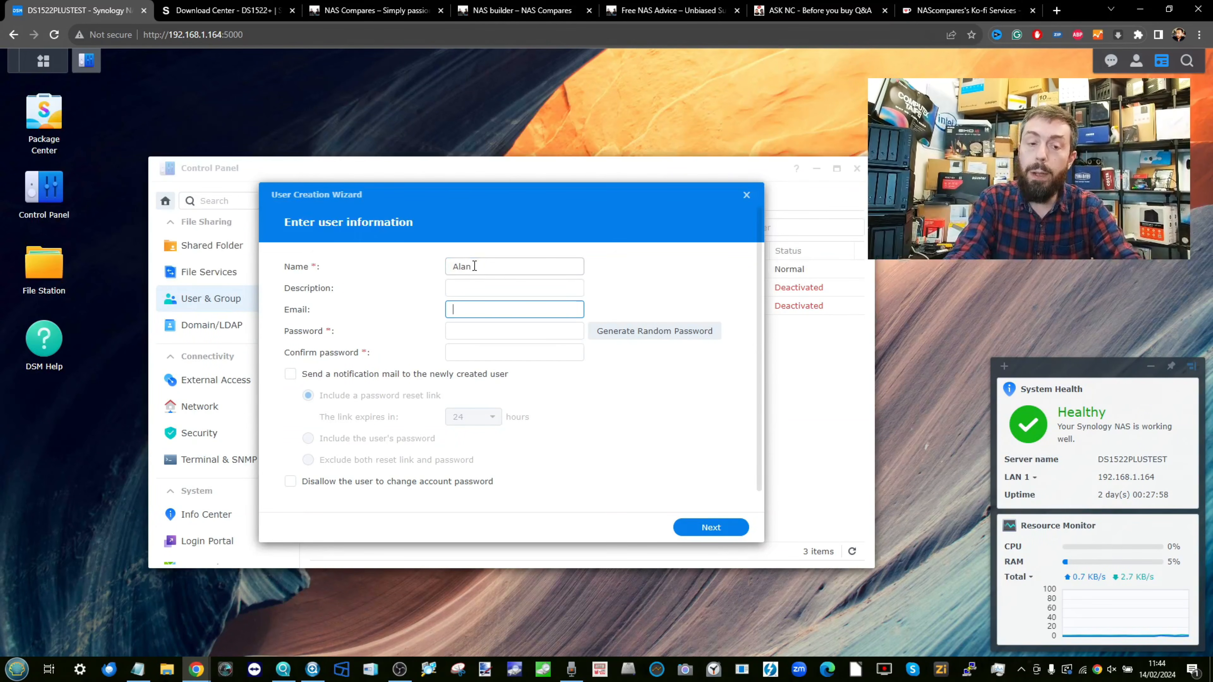
left_click(463, 331)
type("•••••••••")
key("Tab")
type("•••••••••")
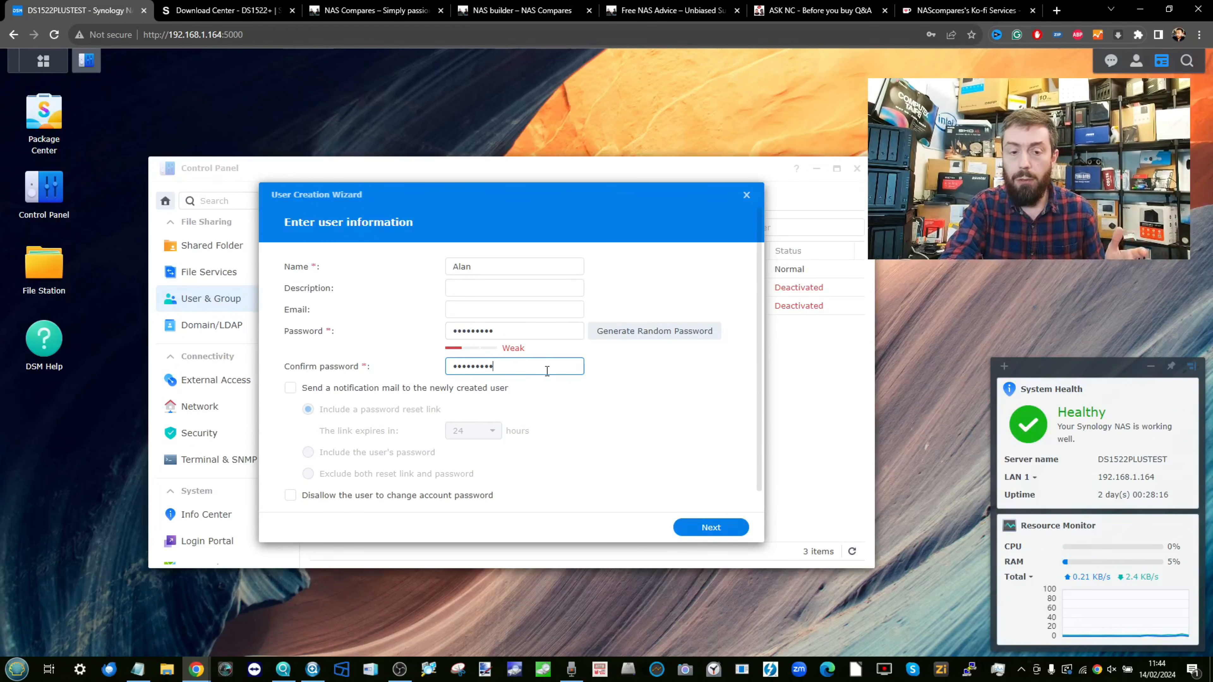
scroll(544, 367, "down", 1)
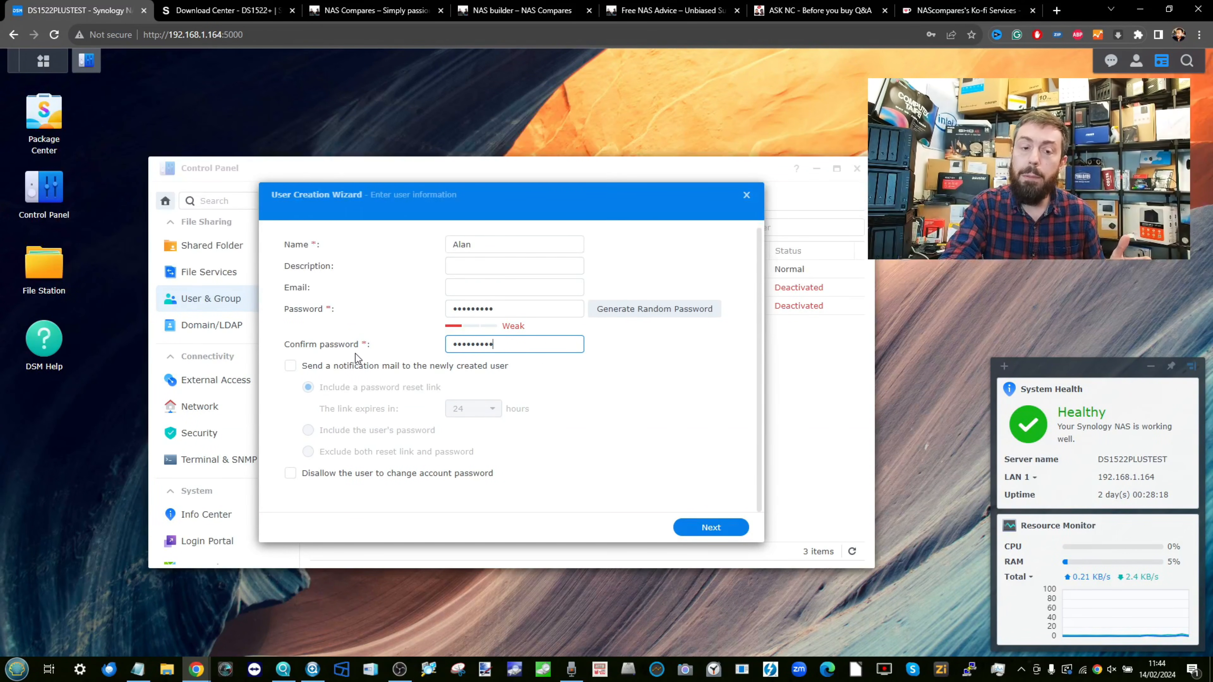
left_click(699, 528)
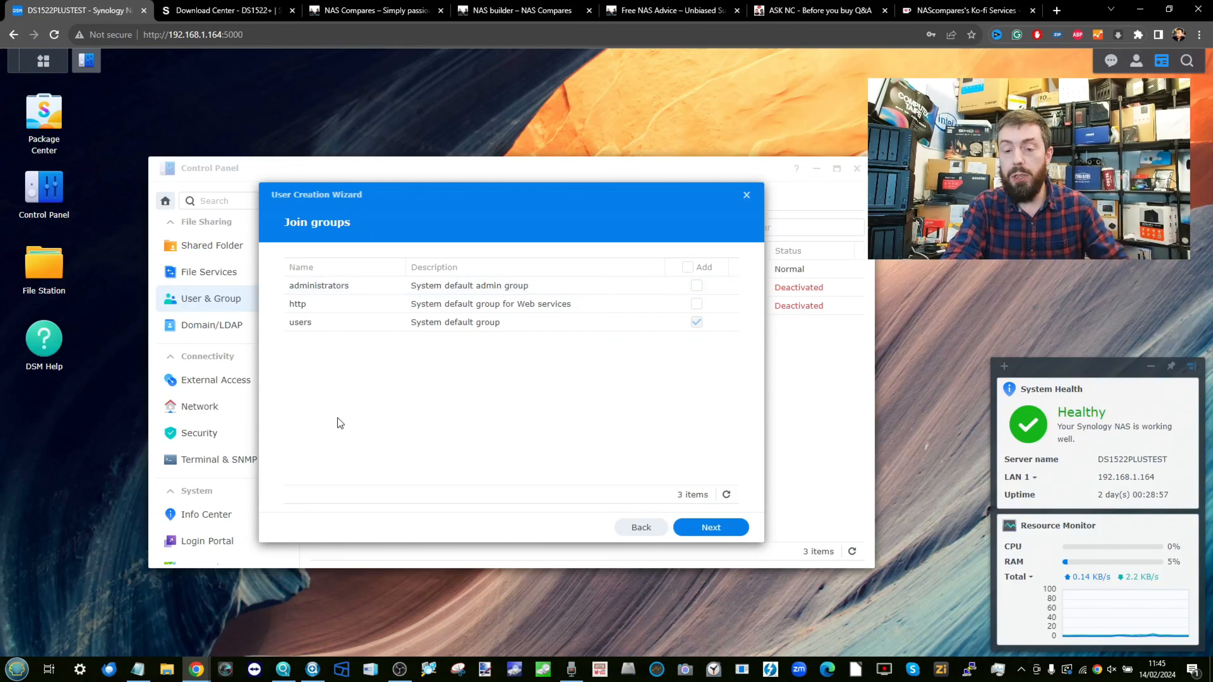
Keep the default group, folder, quota and speed settings, explicitly allow File Station for the user, and finish creating the account.
left_click(711, 527)
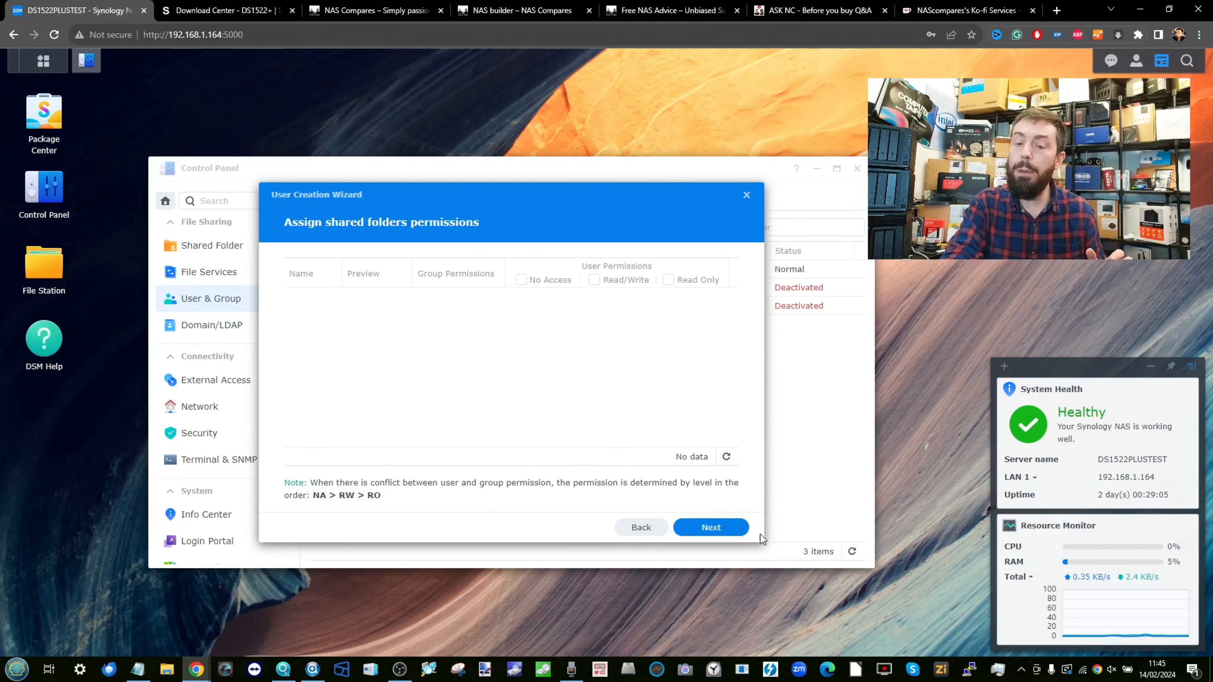
left_click(717, 529)
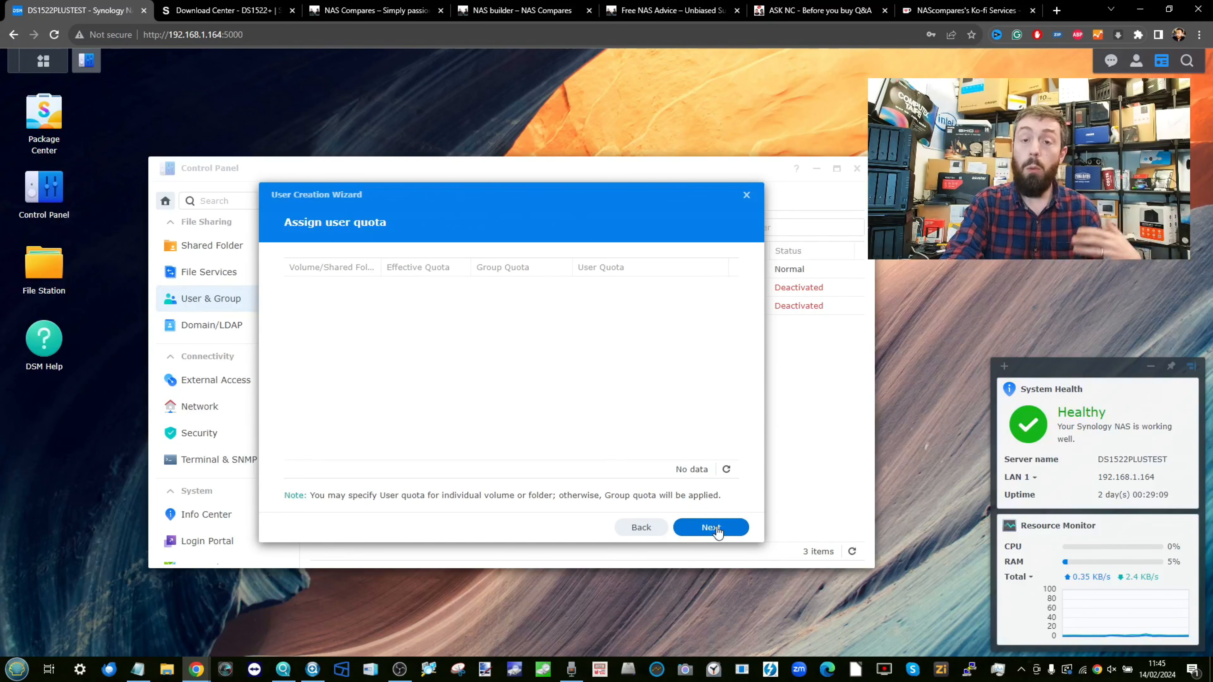
left_click(717, 528)
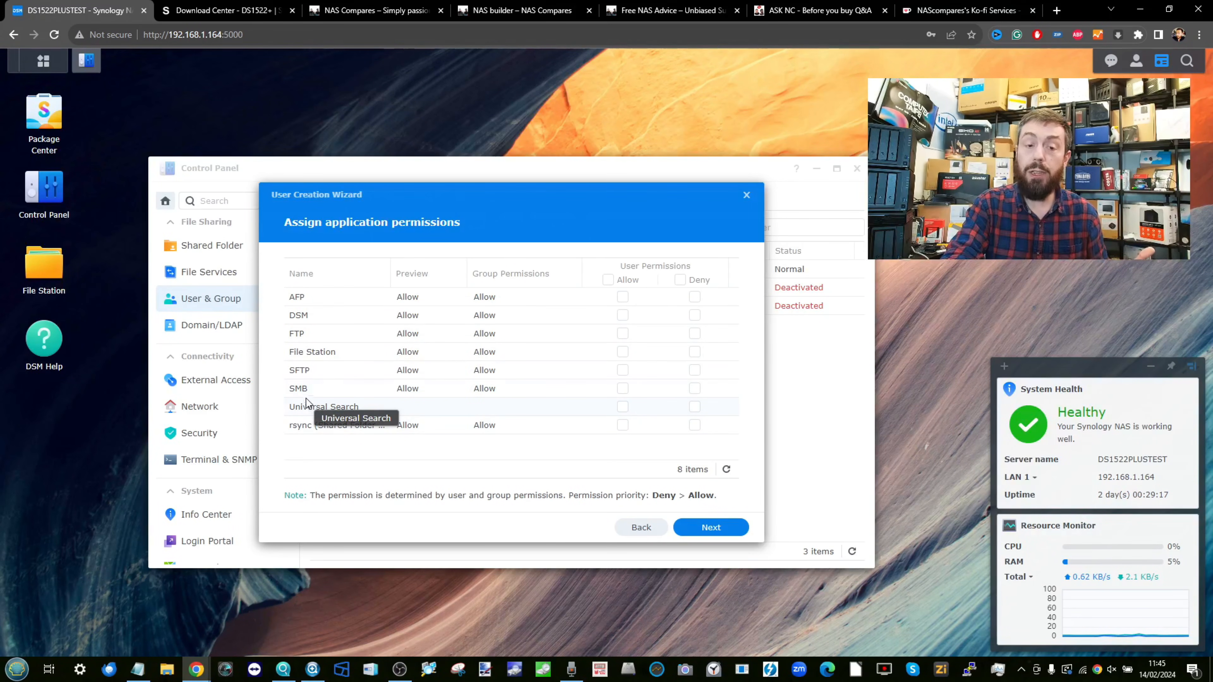
left_click(622, 352)
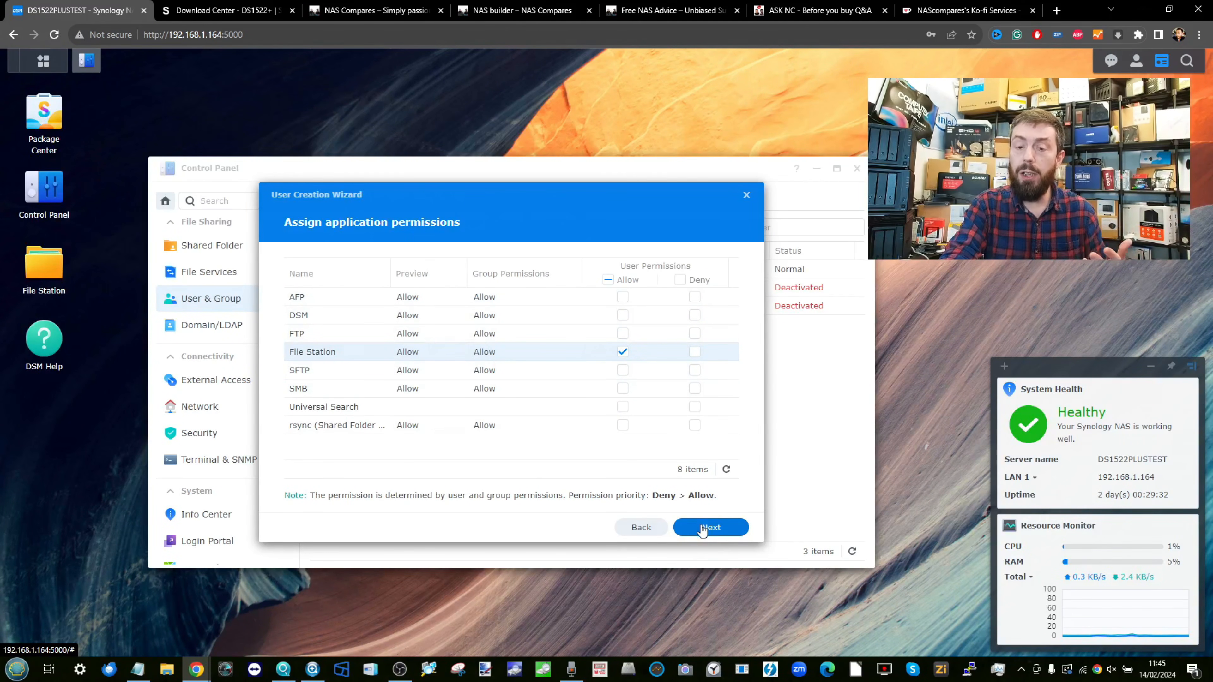
left_click(704, 532)
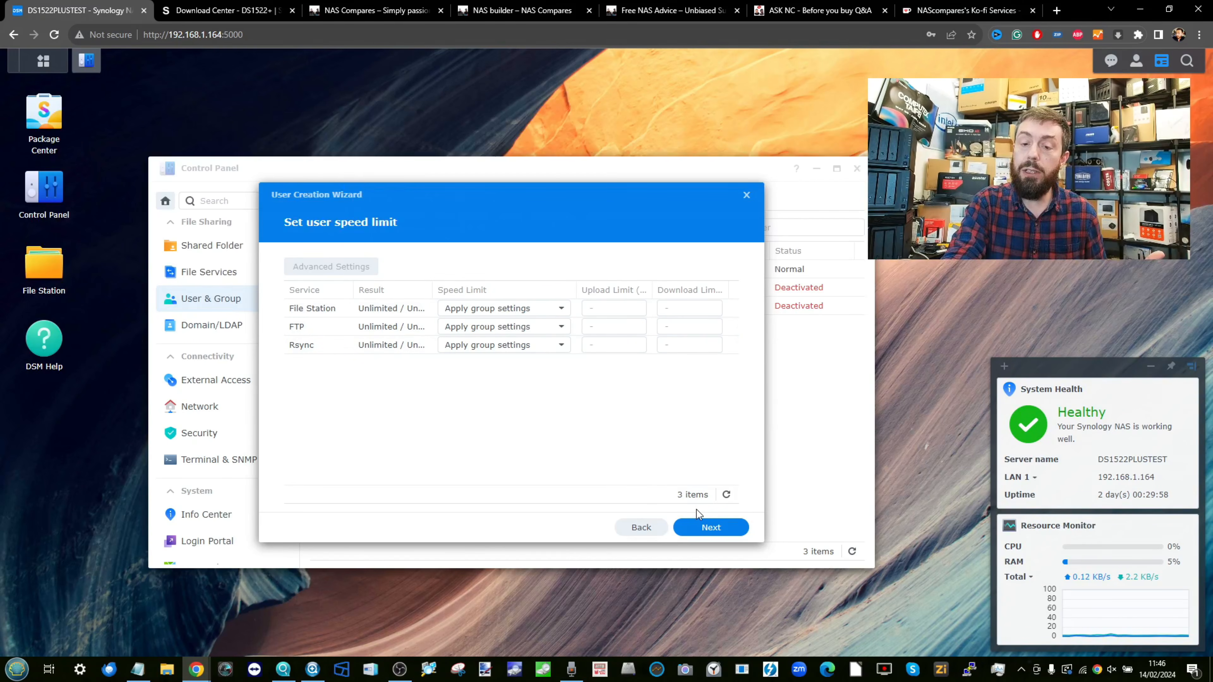
left_click(707, 527)
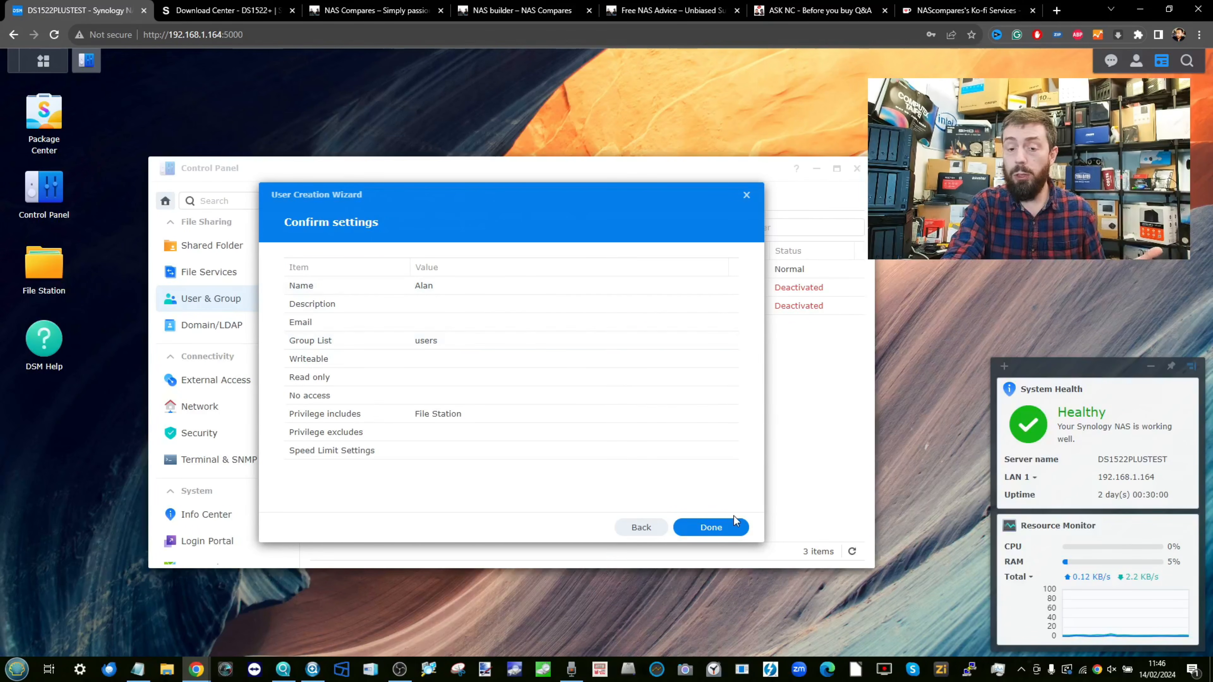
left_click(712, 528)
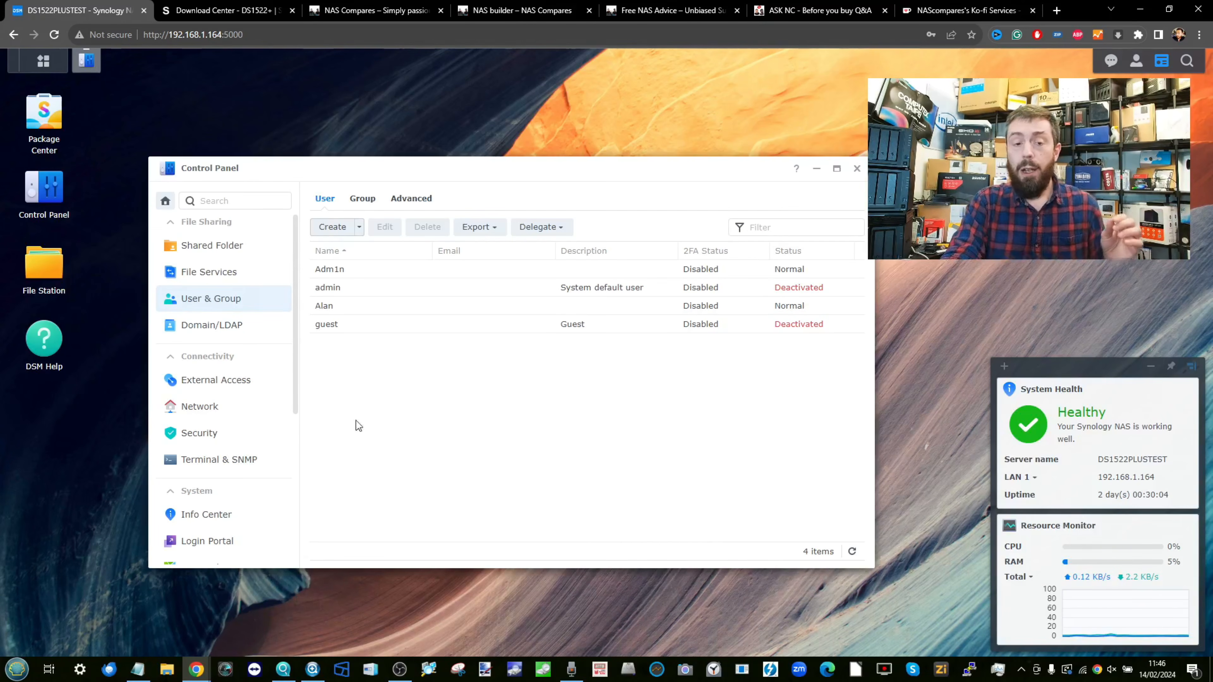
Start a second user account named PLEX and enter the account password with its confirmation.
left_click(323, 231)
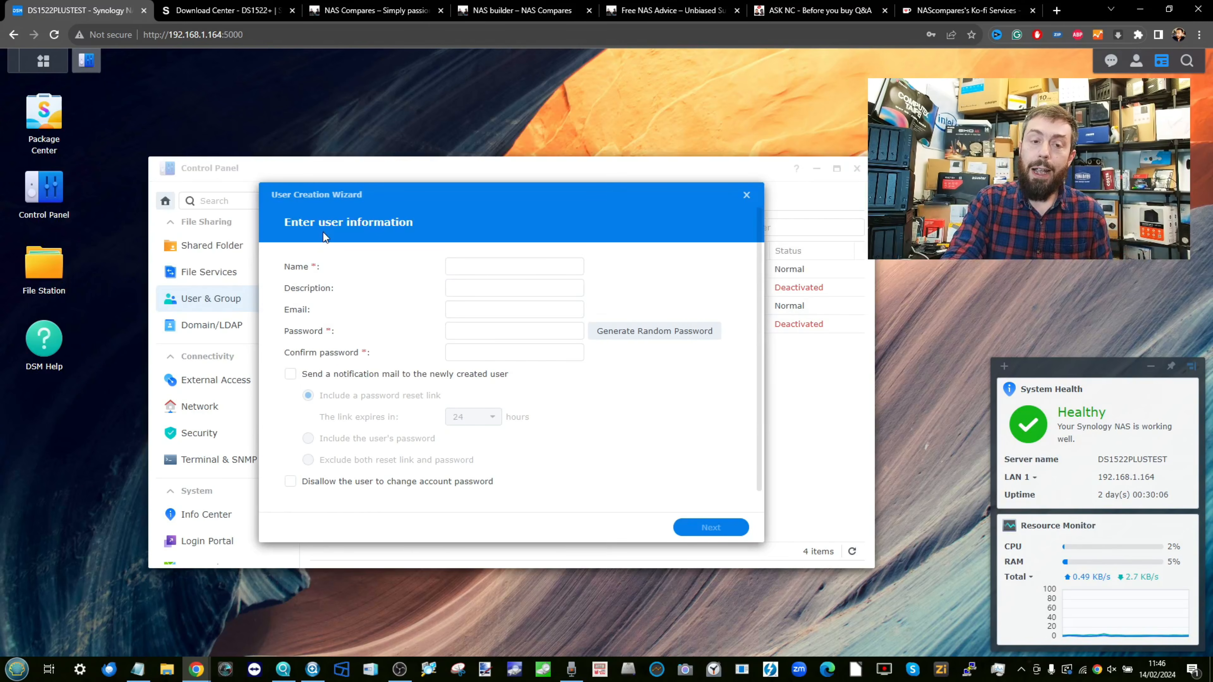
left_click(465, 265)
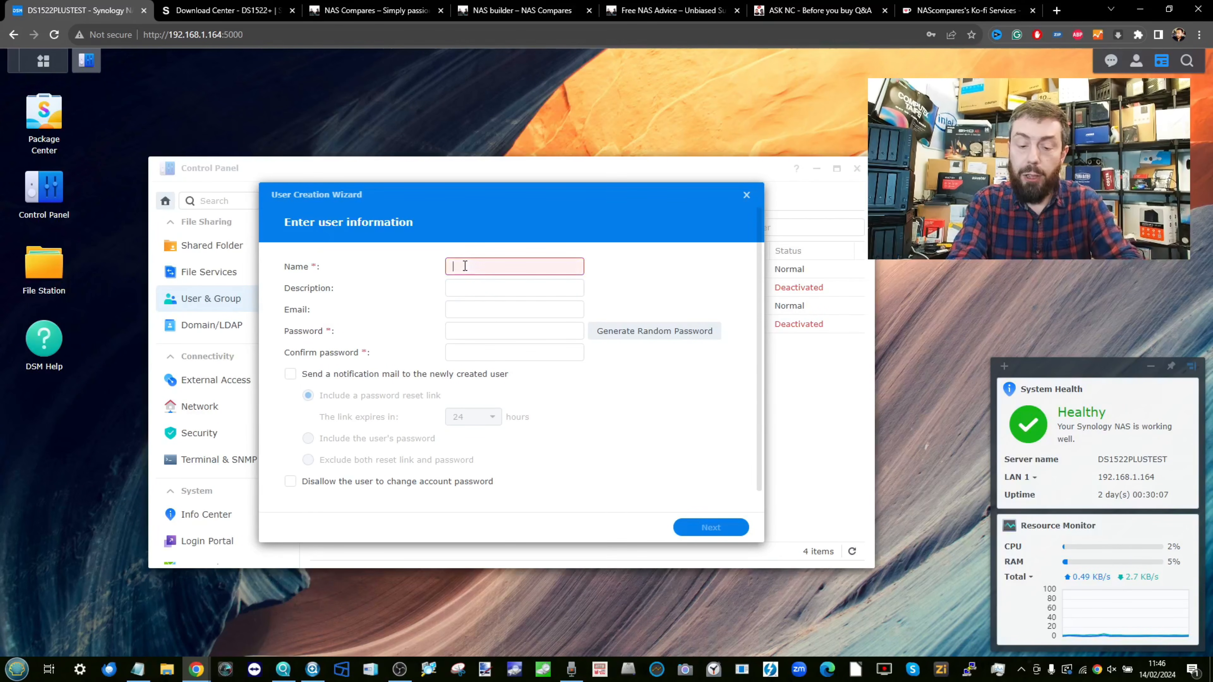
type("PLEX")
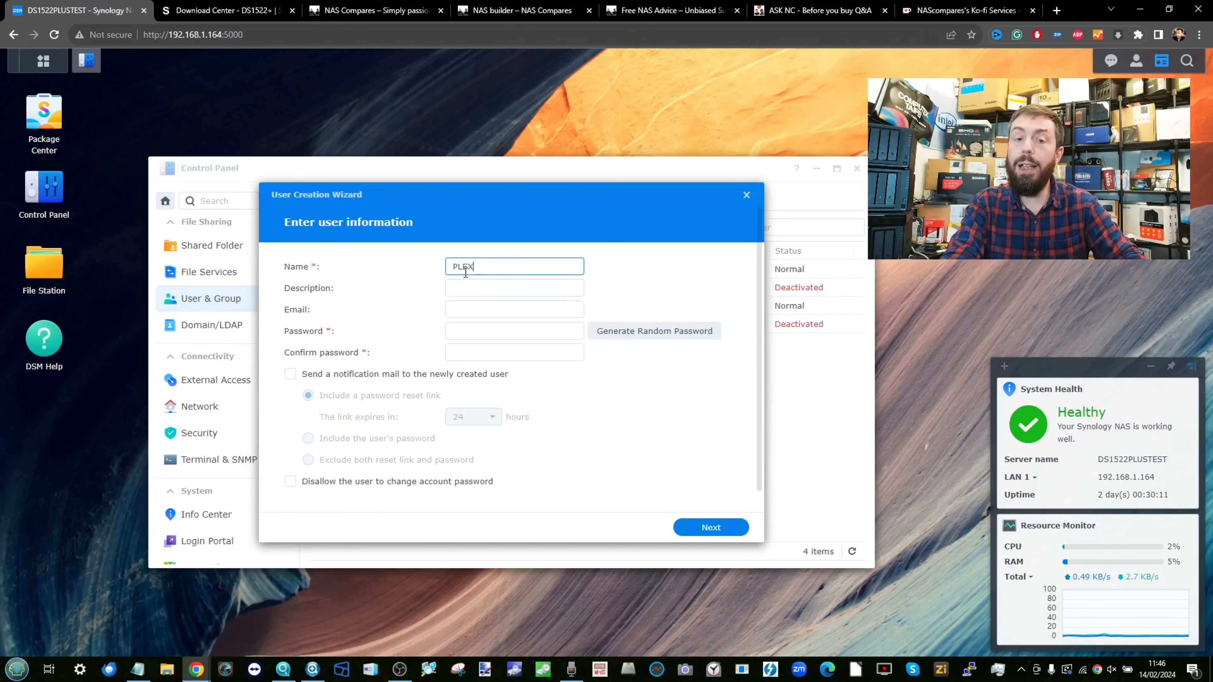
left_click(466, 329)
type("•••••••••")
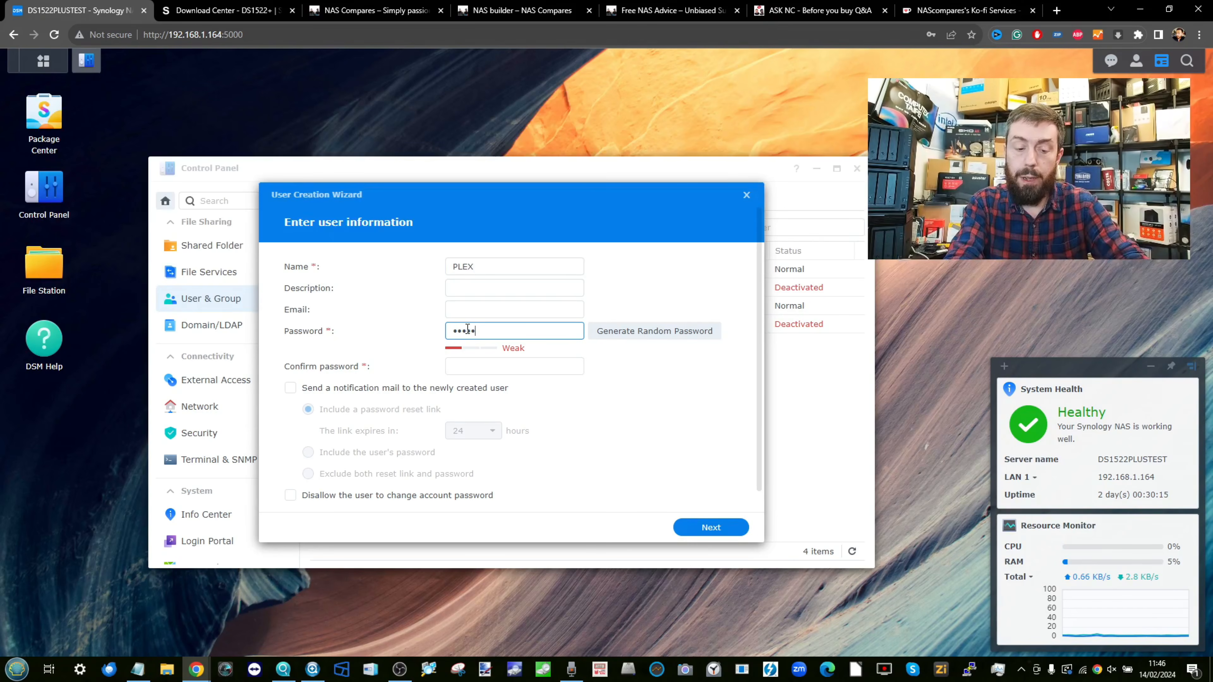
key("Tab")
type("••••••••")
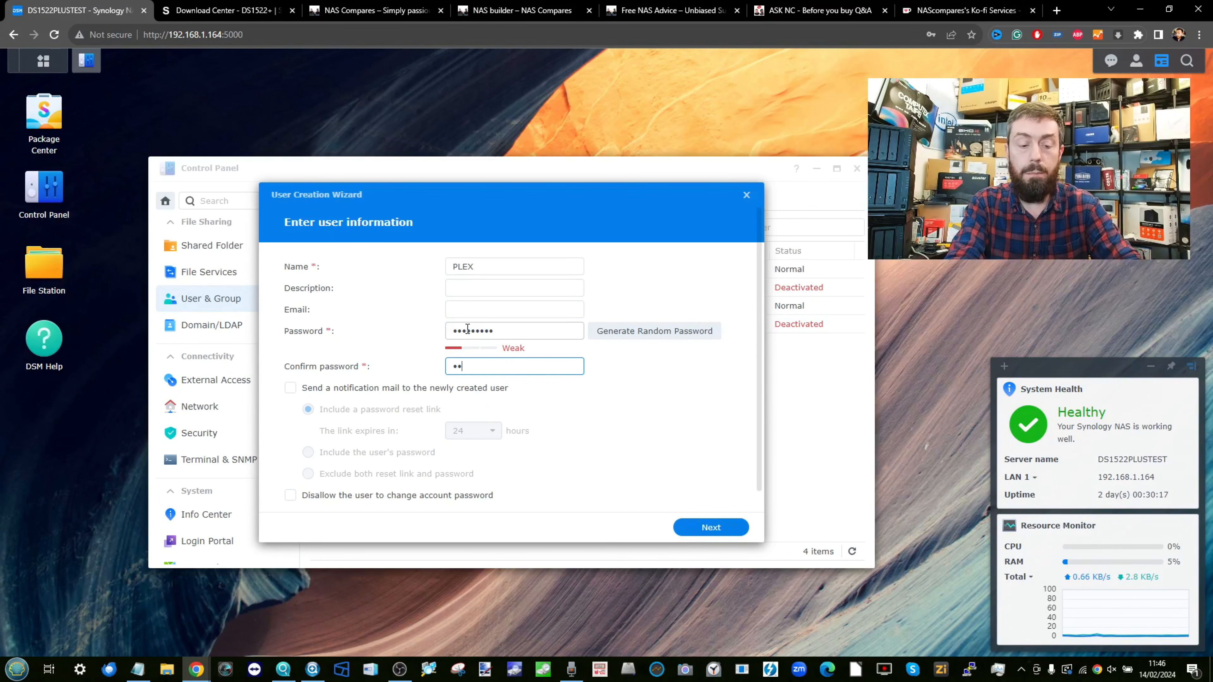
type("•")
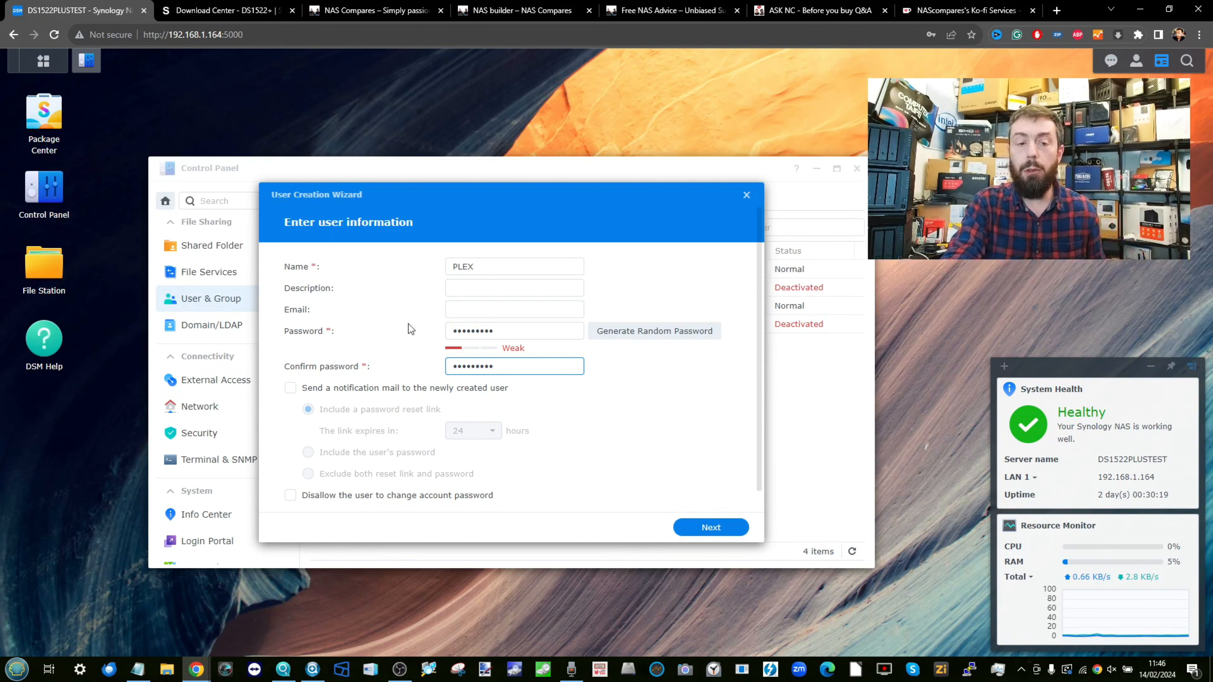
left_click(716, 528)
Give the PLEX user the default group and folder settings, allow File Station, and finish creating the account.
left_click(711, 528)
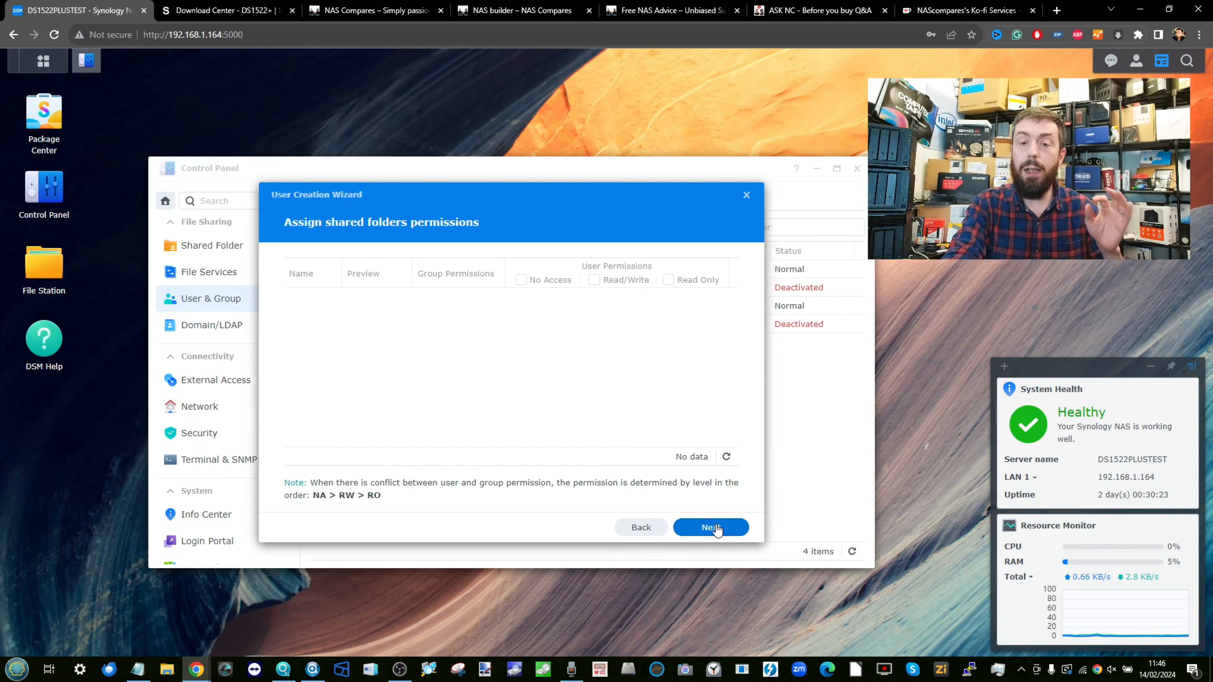
left_click(711, 528)
left_click(711, 528)
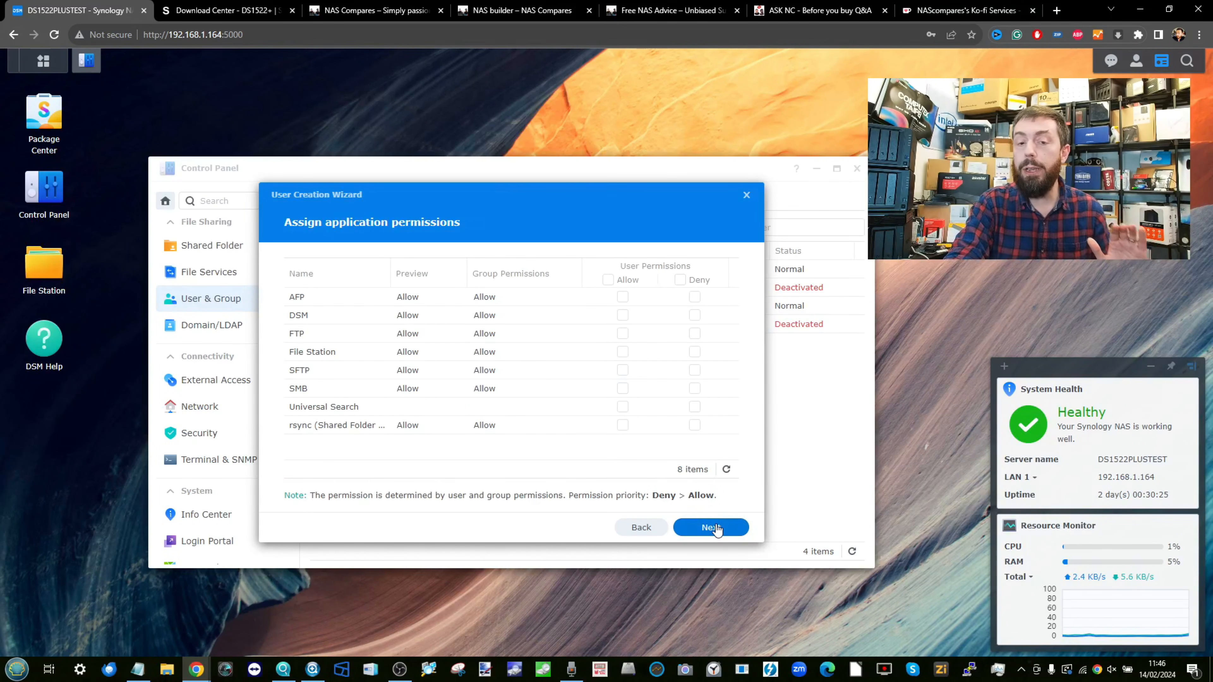
left_click(622, 352)
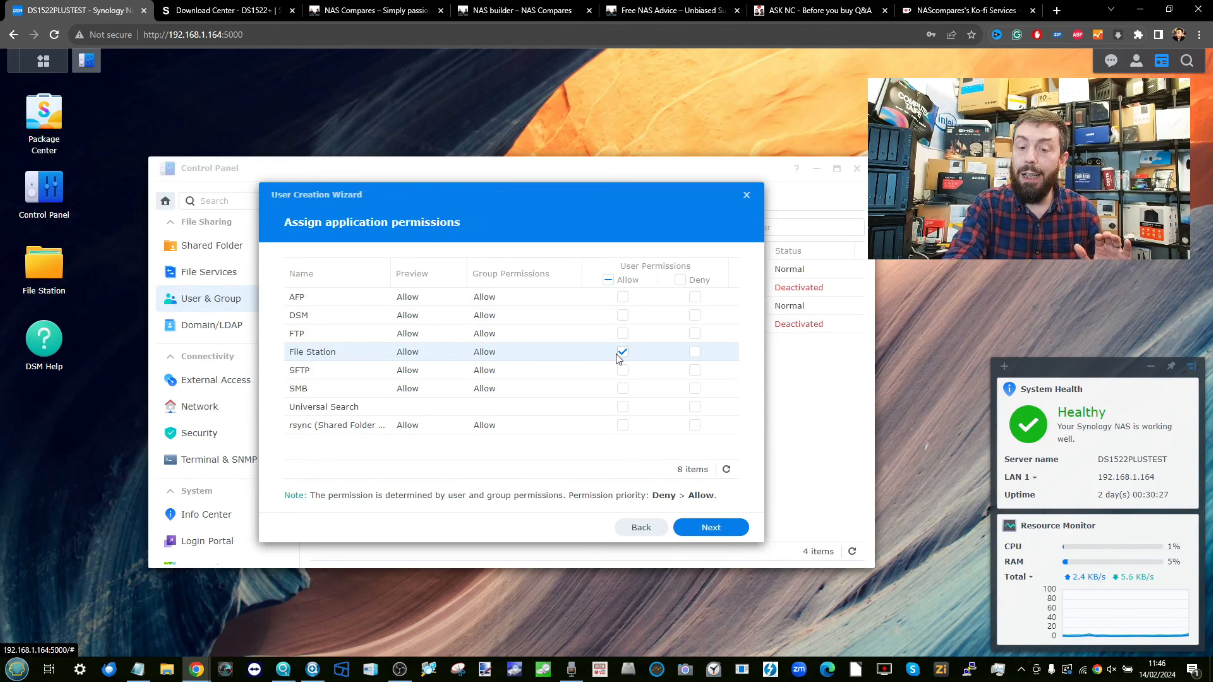
left_click(711, 528)
left_click(711, 527)
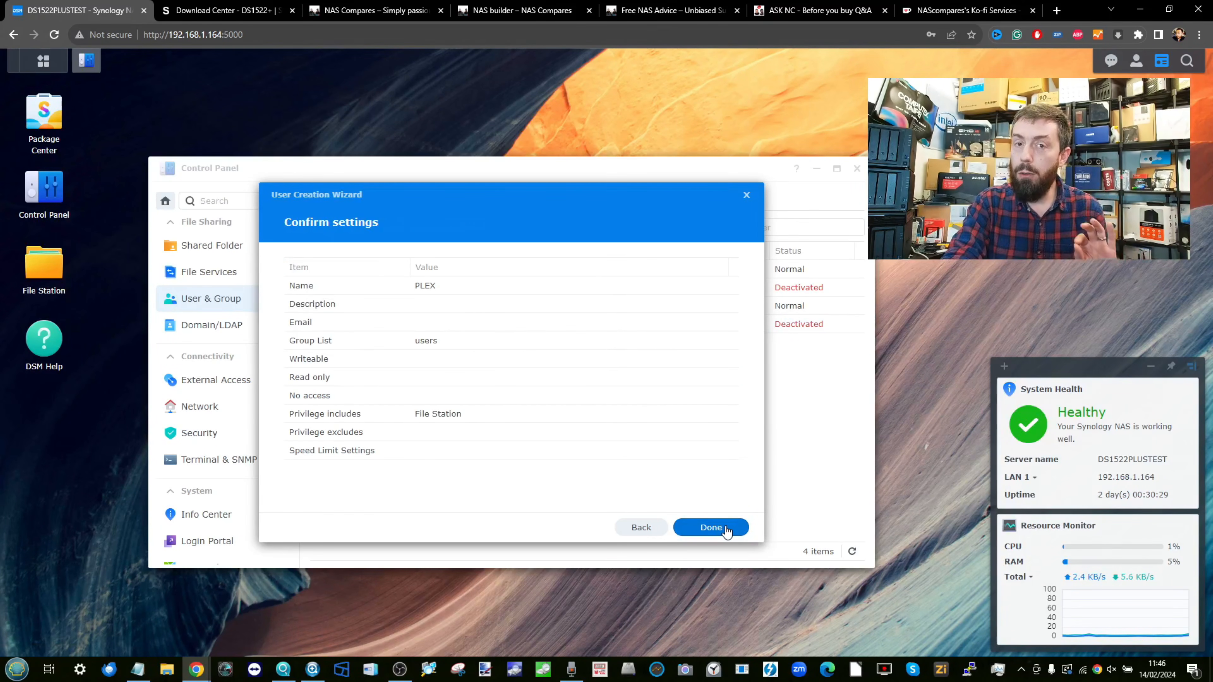
left_click(712, 528)
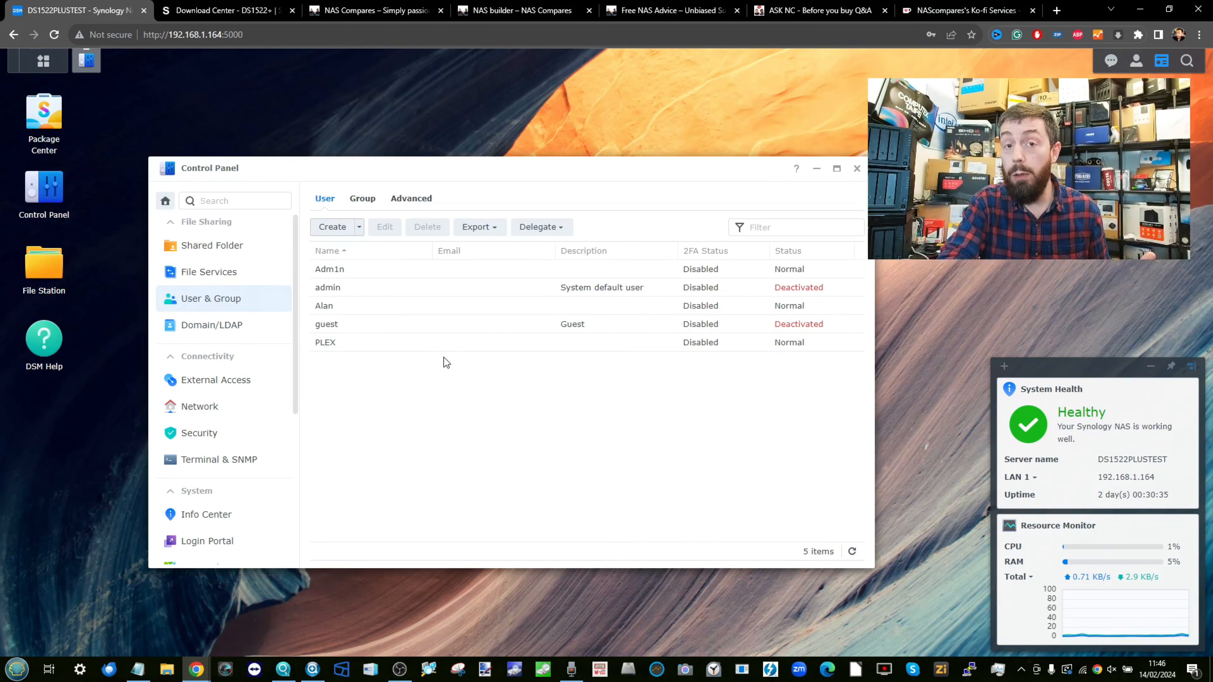
Start a new user group named Sales with the description Sales and proceed to member selection.
left_click(363, 199)
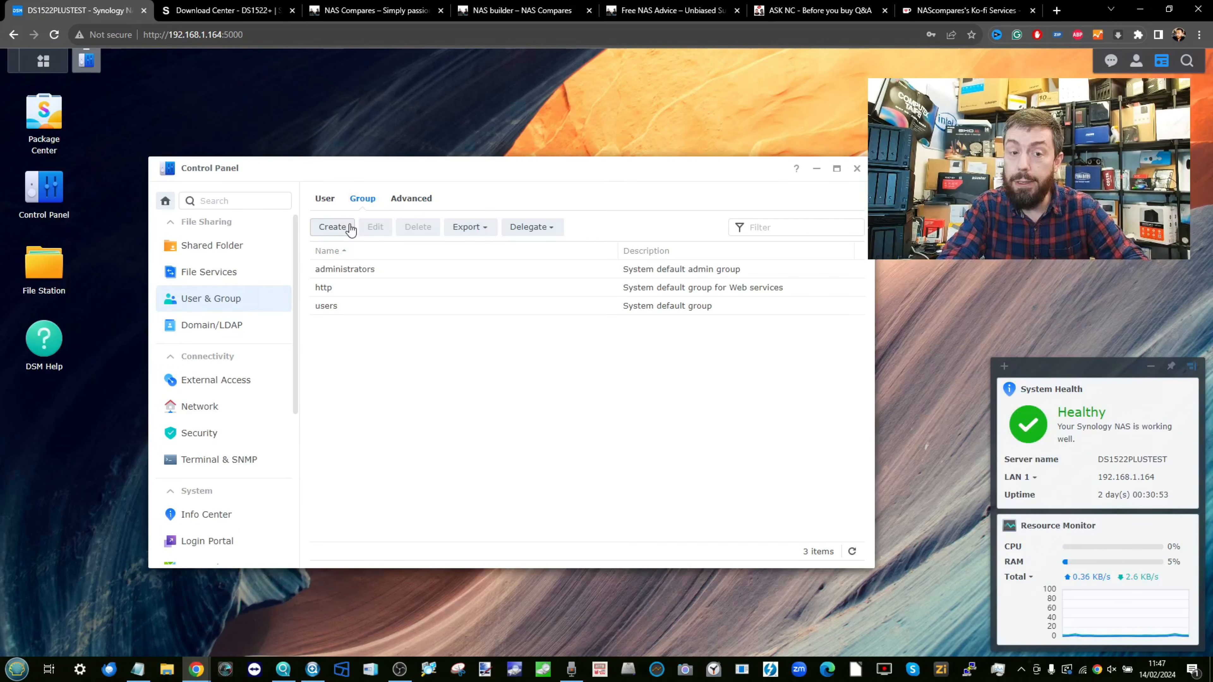
left_click(333, 227)
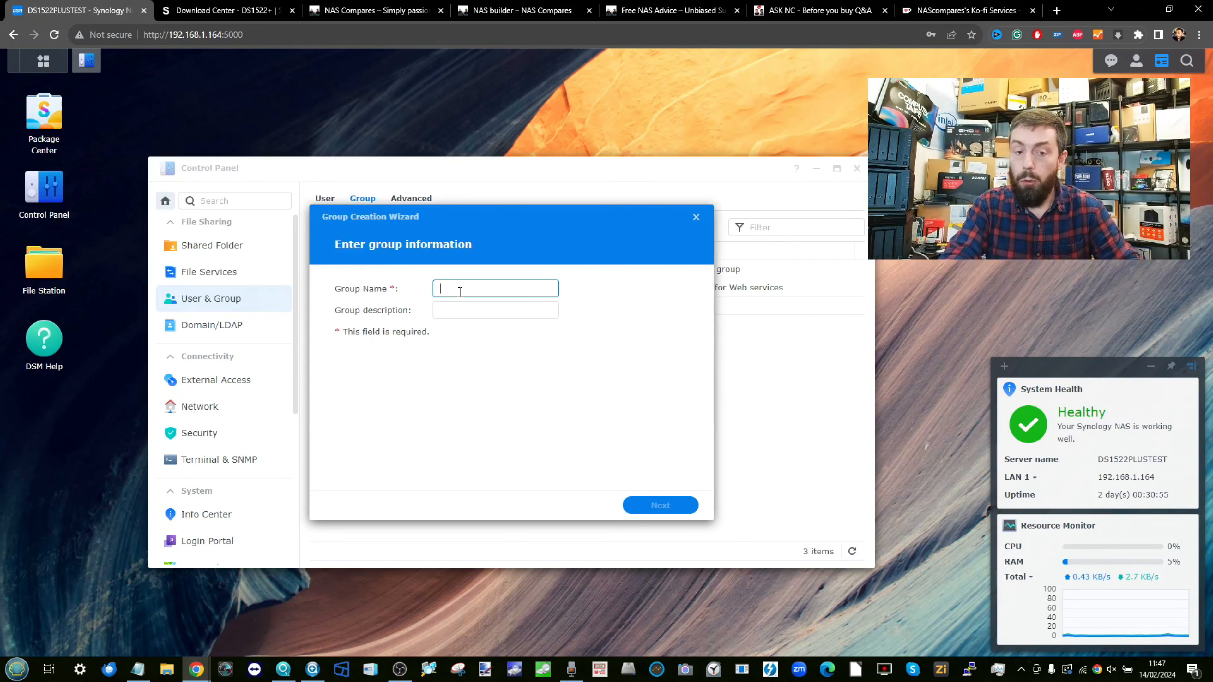
key("BackSpace")
type("Sales")
key("Tab")
type("Sales")
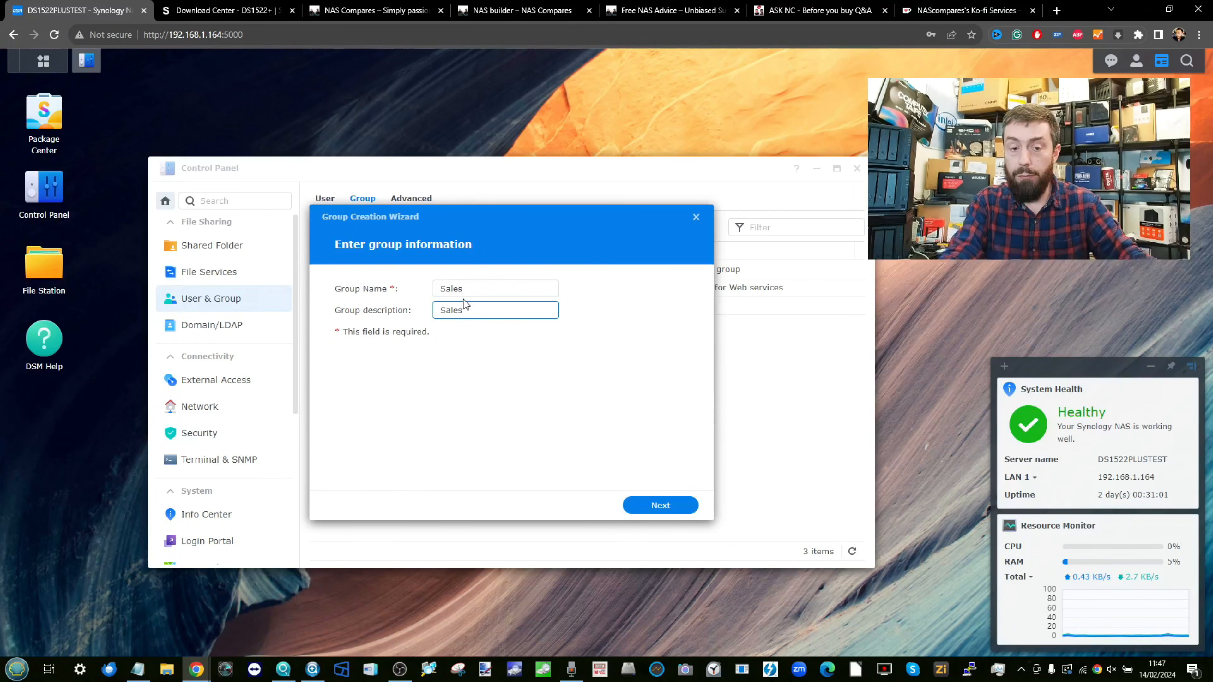
left_click(653, 506)
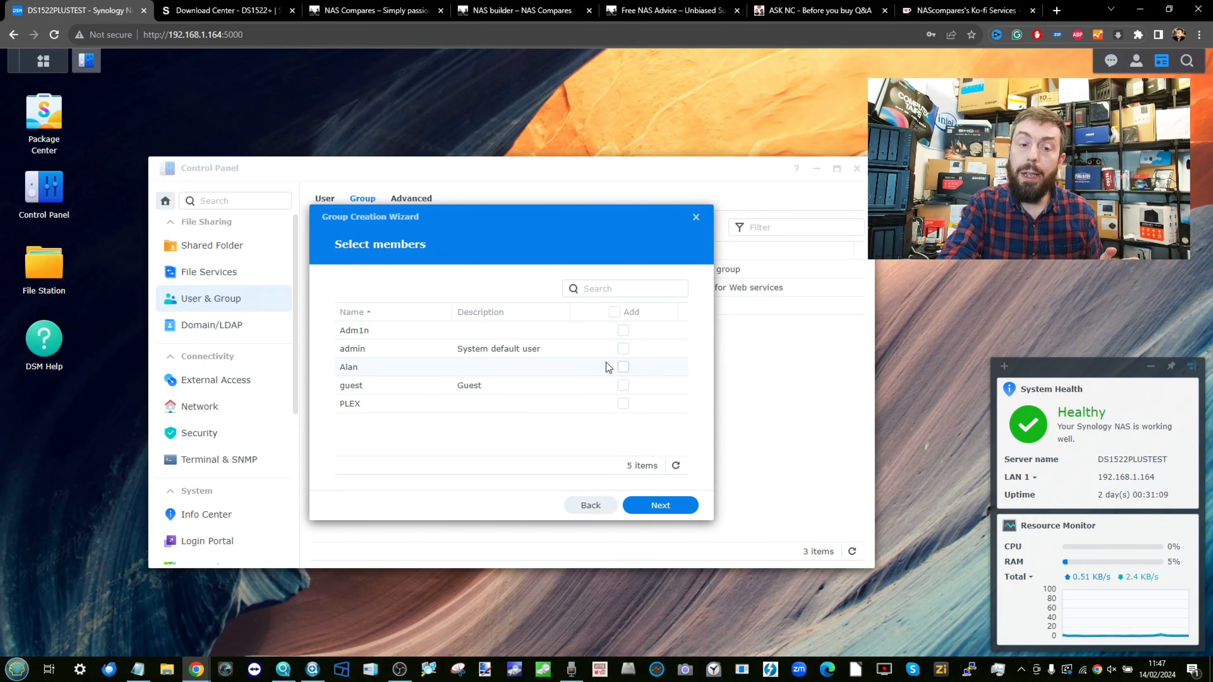
Add the newly created personal user account to the Sales group and keep the default shared folder and quota settings.
left_click(623, 367)
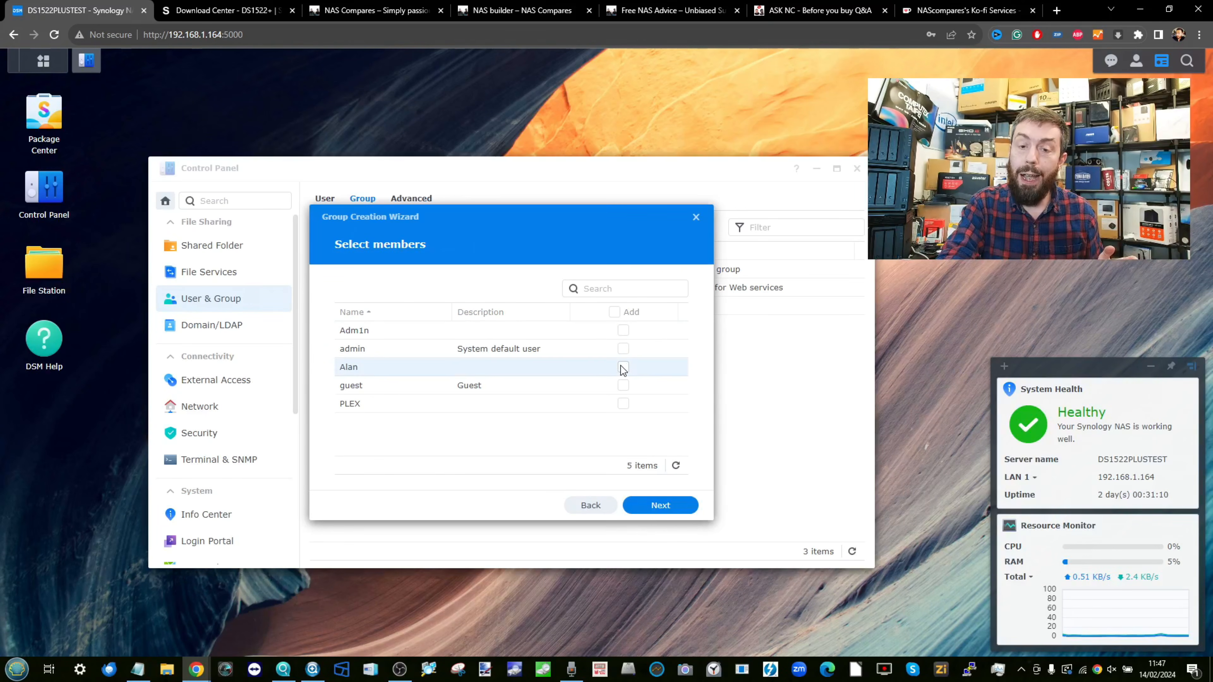
left_click(673, 508)
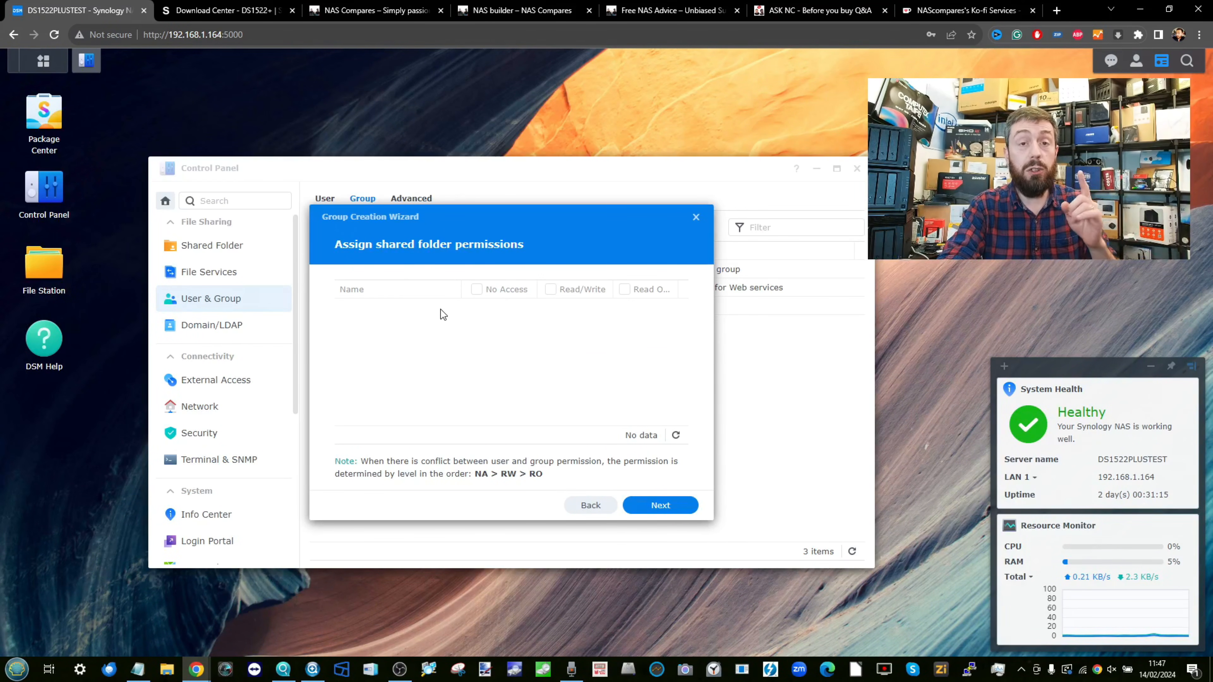
left_click(662, 507)
left_click(662, 508)
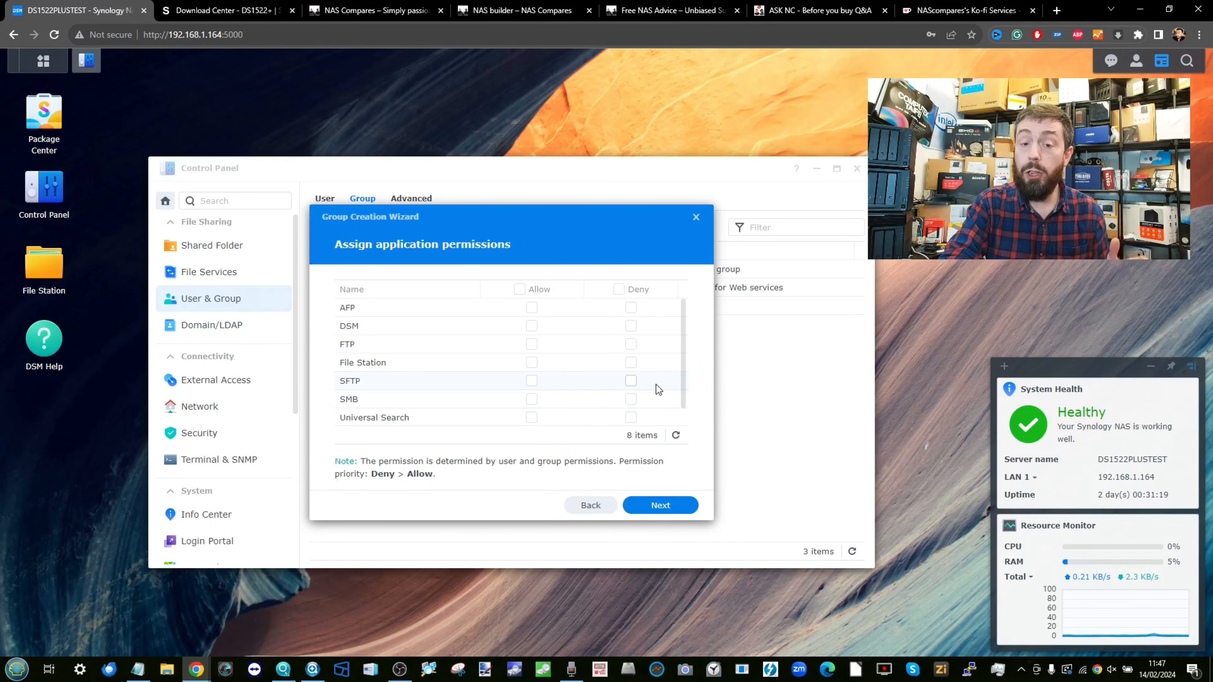
Allow File Station for the Sales group, keep the default speed limit settings, and finish creating the group.
left_click(531, 363)
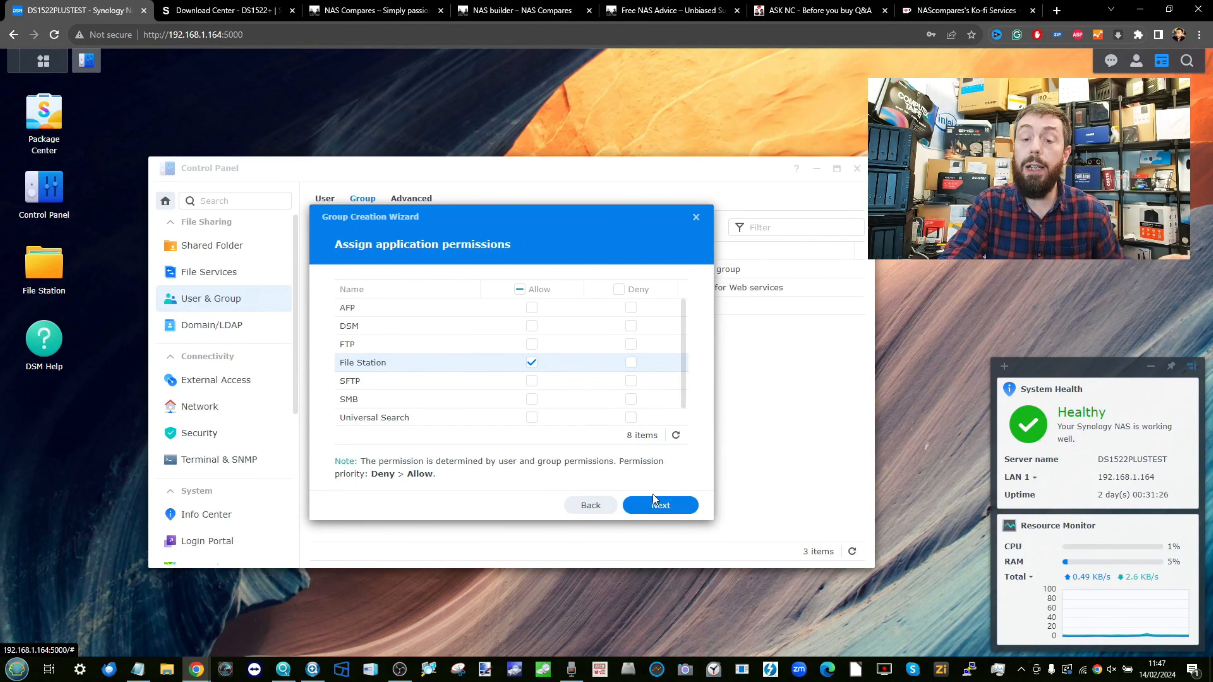
left_click(655, 508)
left_click(654, 508)
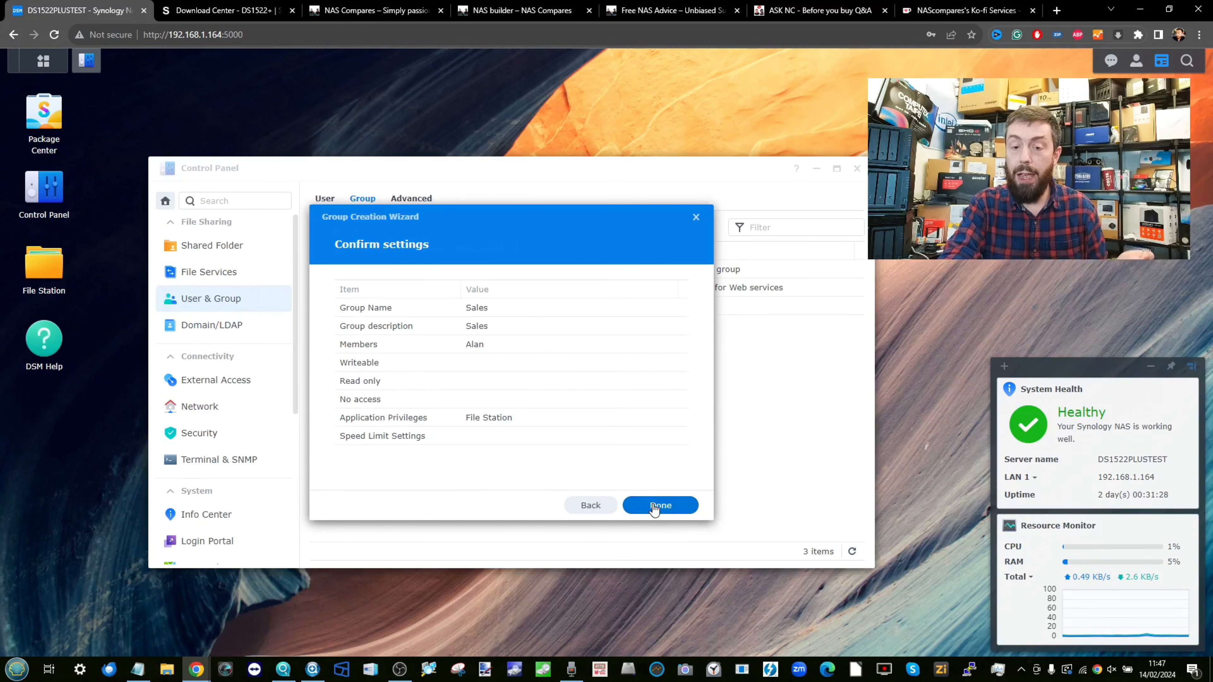
left_click(654, 509)
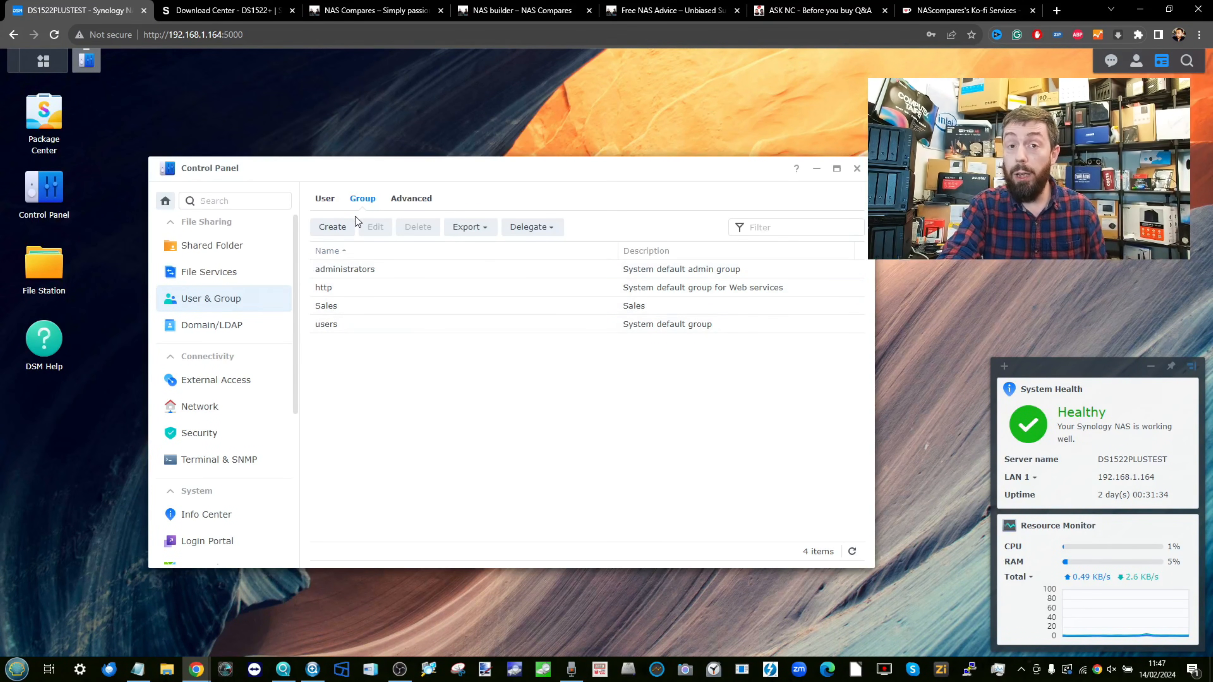
Select the personal user account in the user list and check its delegated roles in the Permission Viewer.
left_click(327, 203)
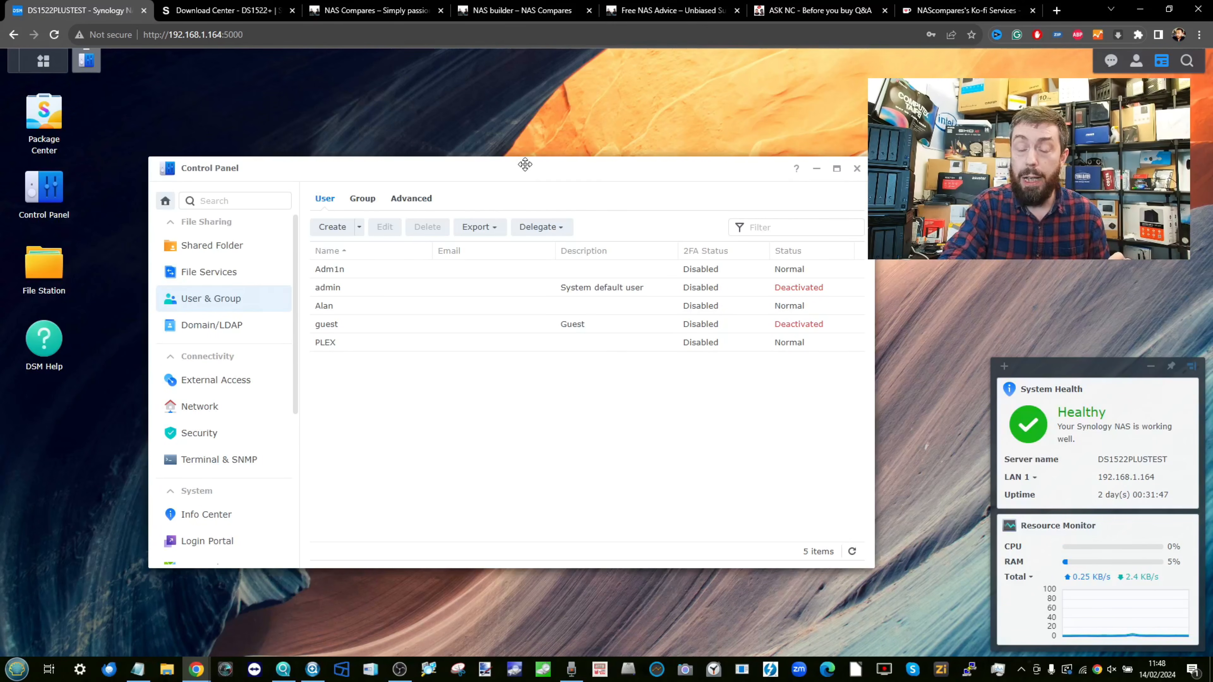
left_click(328, 308)
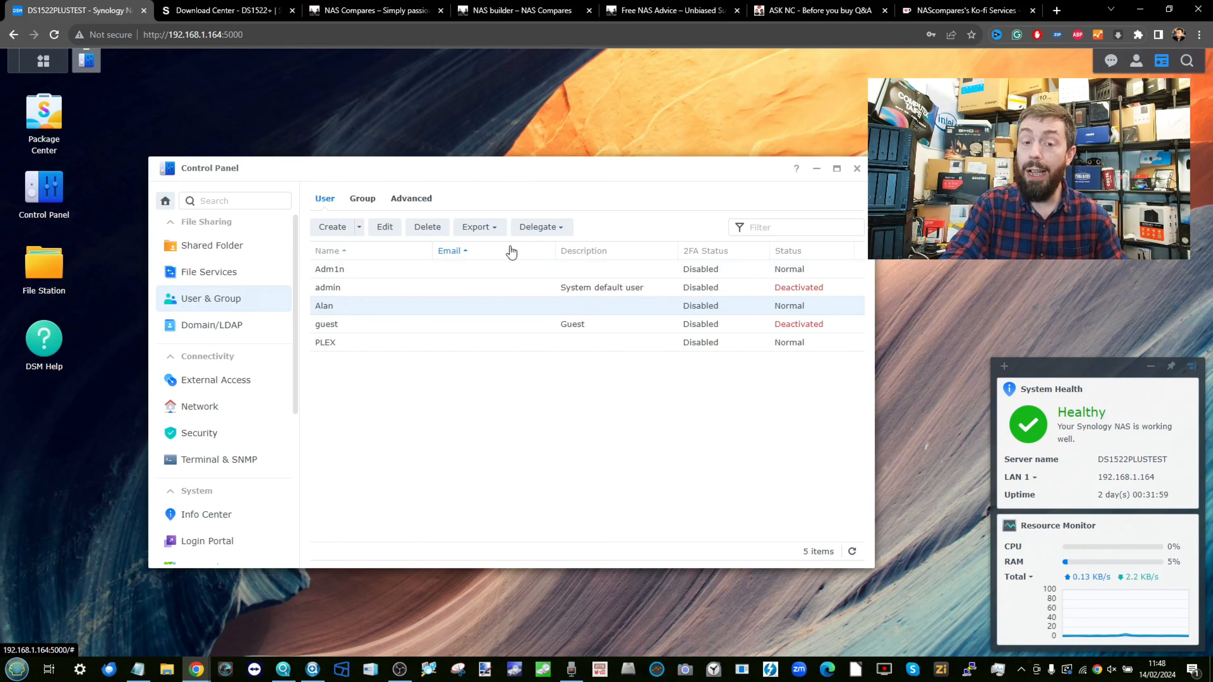
left_click(534, 228)
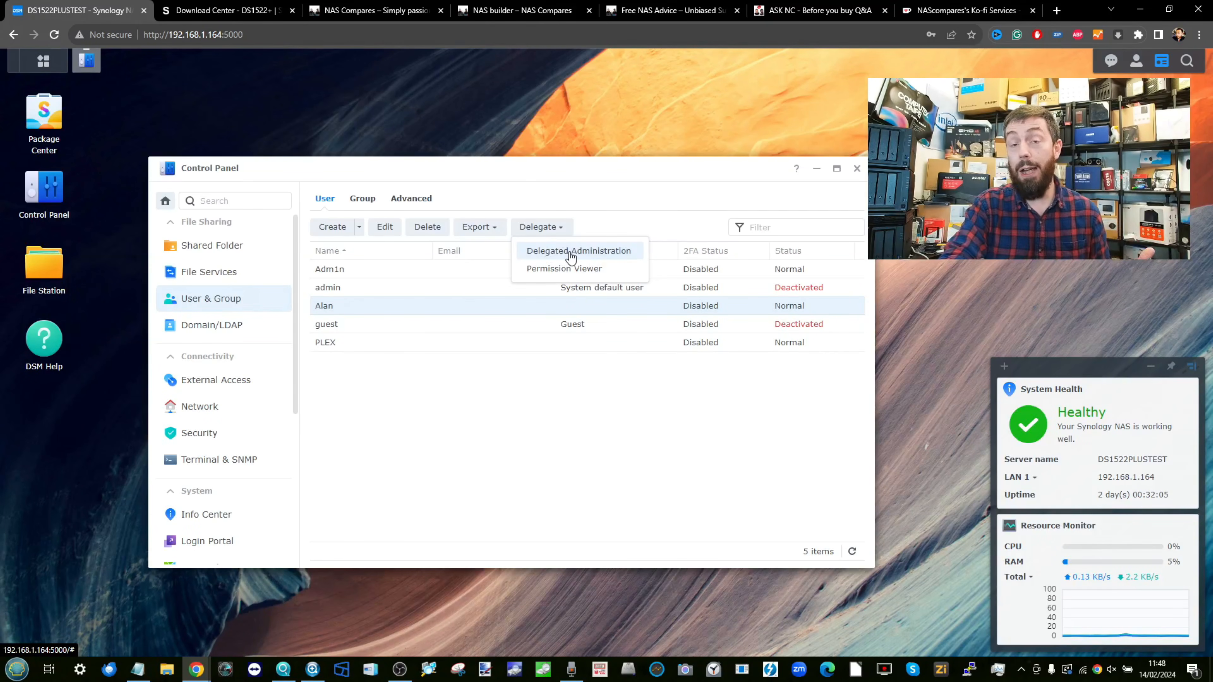
left_click(567, 270)
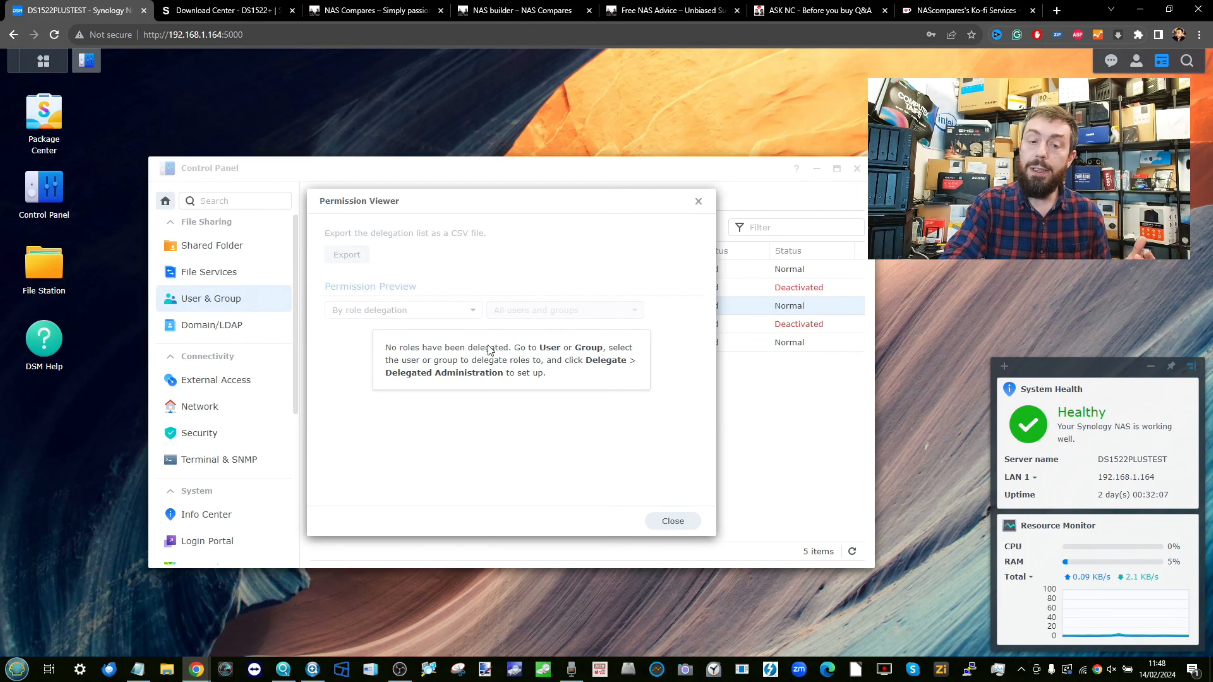
left_click(698, 201)
Review the roles available under Delegated Administration for the selected user without assigning any, and close Control Panel.
left_click(540, 226)
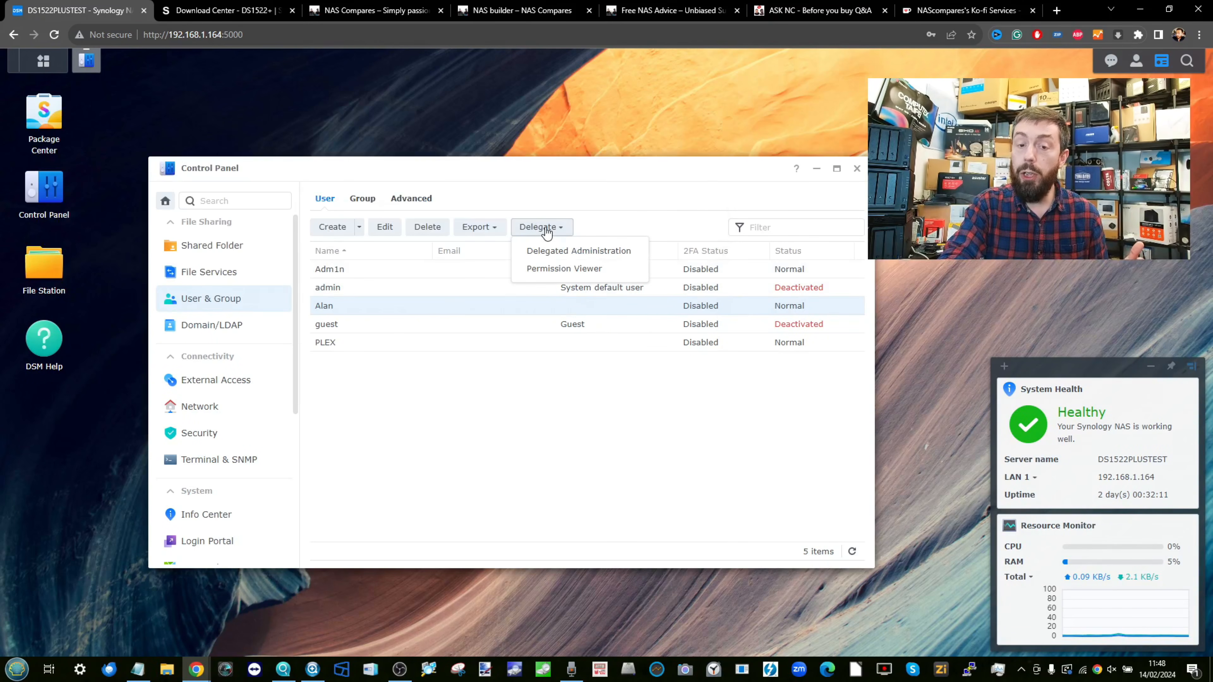
left_click(552, 251)
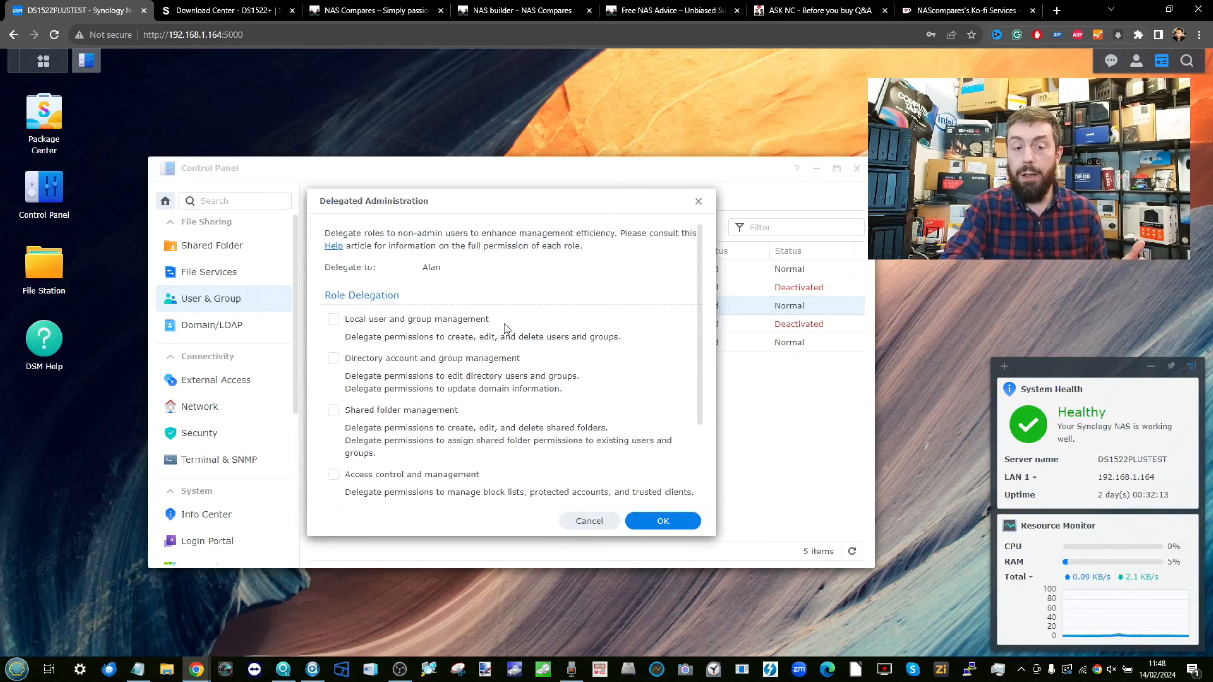
scroll(504, 324, "down", 1)
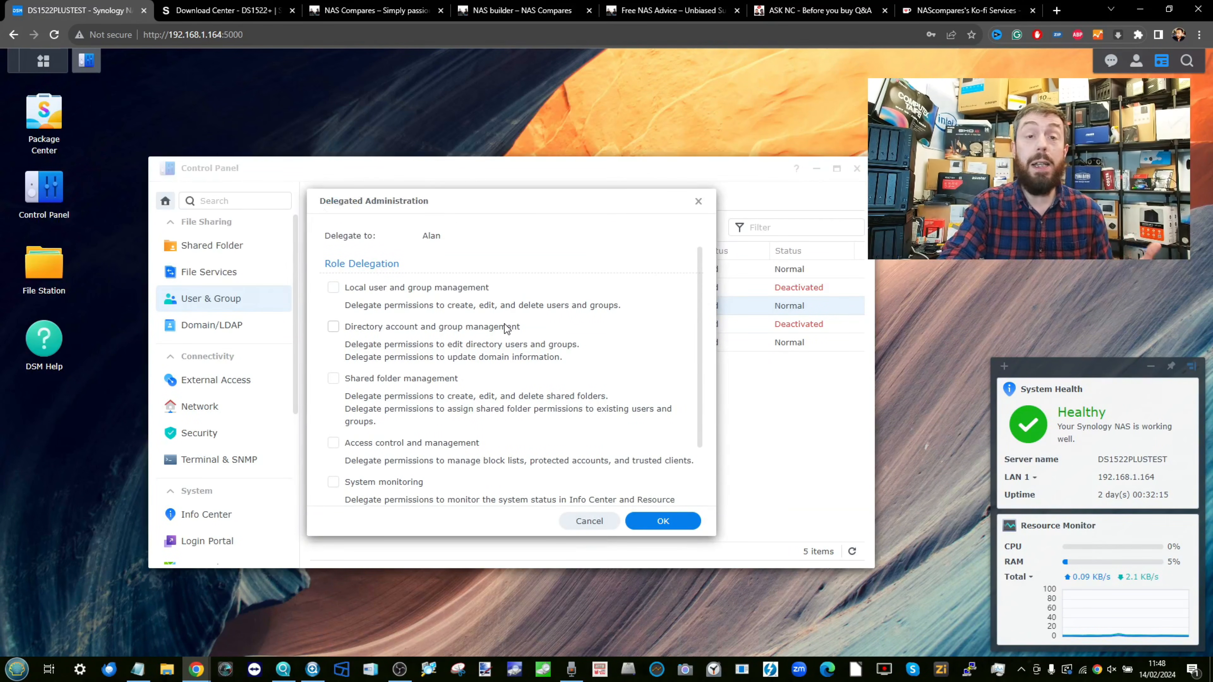
scroll(506, 329, "down", 1)
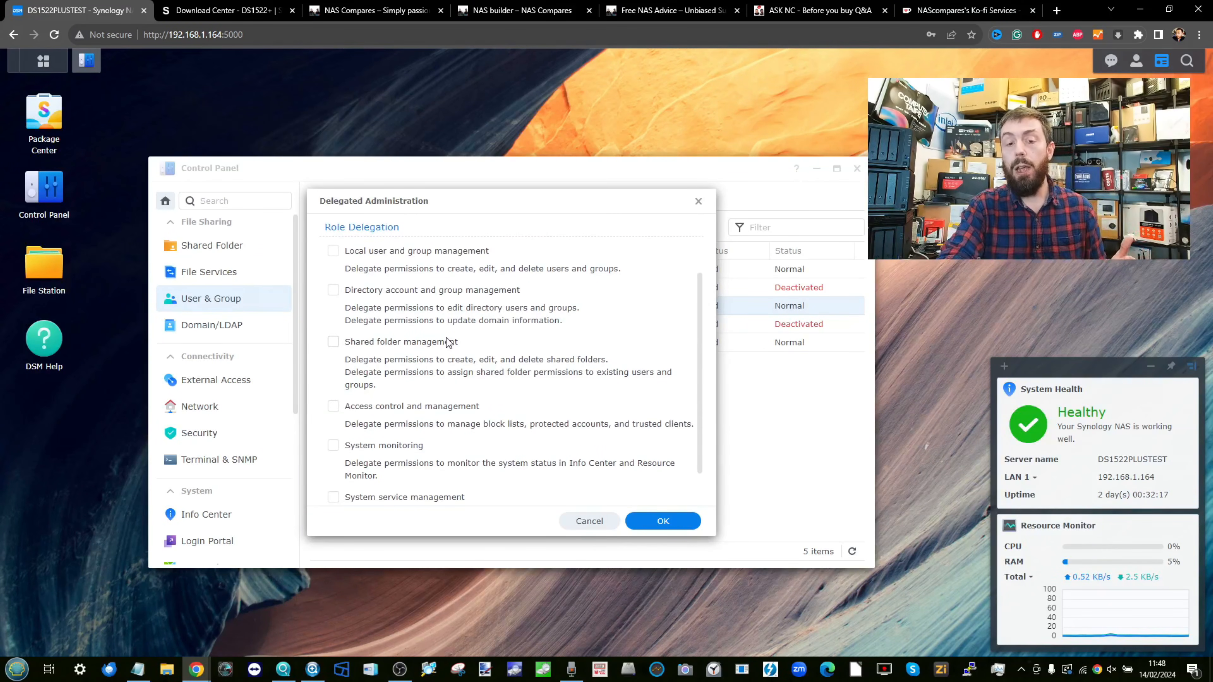
scroll(447, 338, "down", 1)
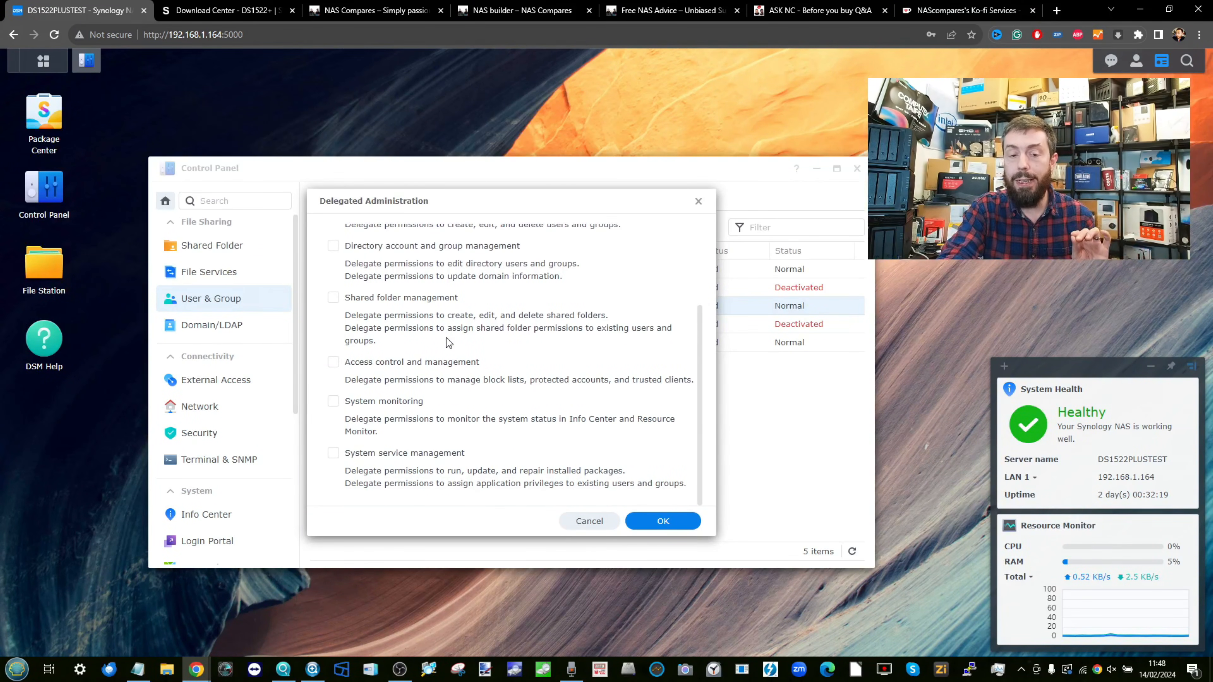
scroll(437, 457, "up", 3)
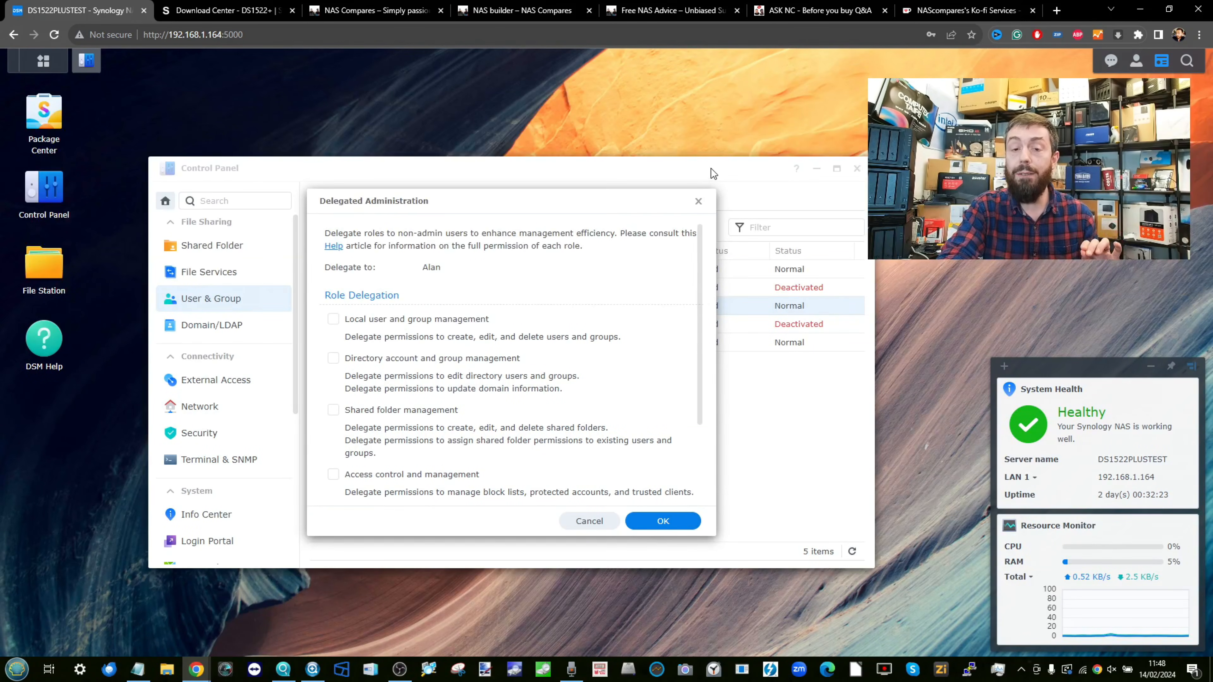
left_click(699, 200)
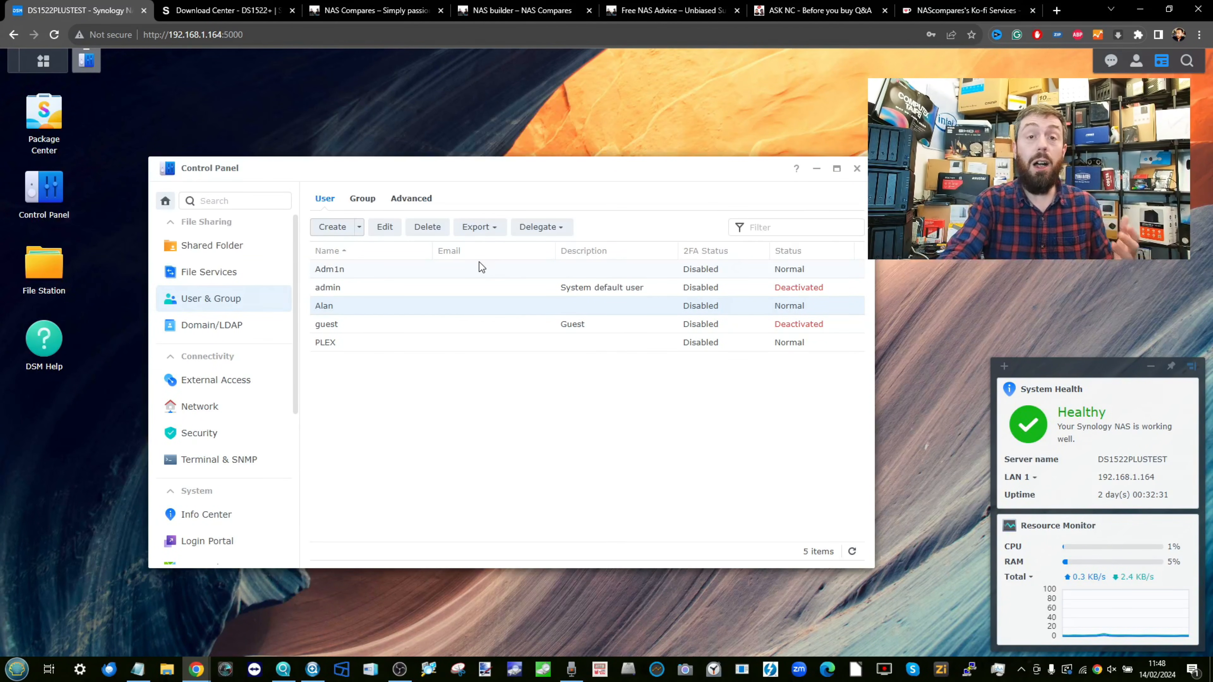
left_click(858, 169)
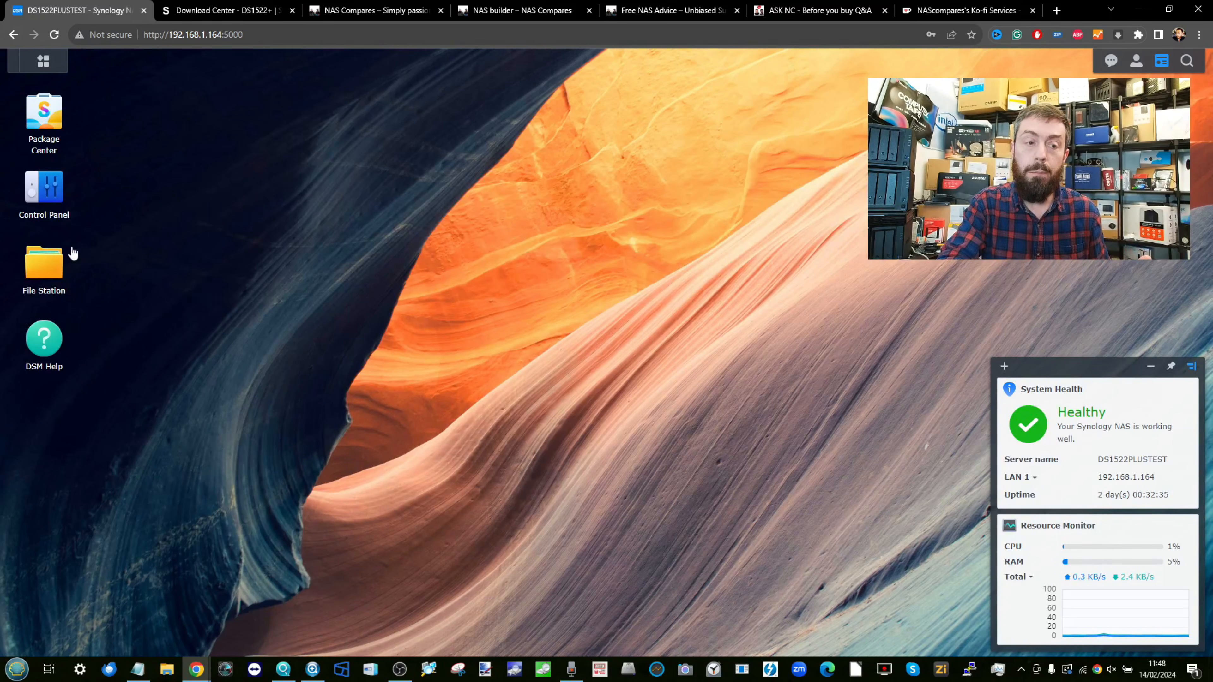
Open File Station, accept the offer to create a shared folder, and name the new folder MEDIA.
left_click(51, 267)
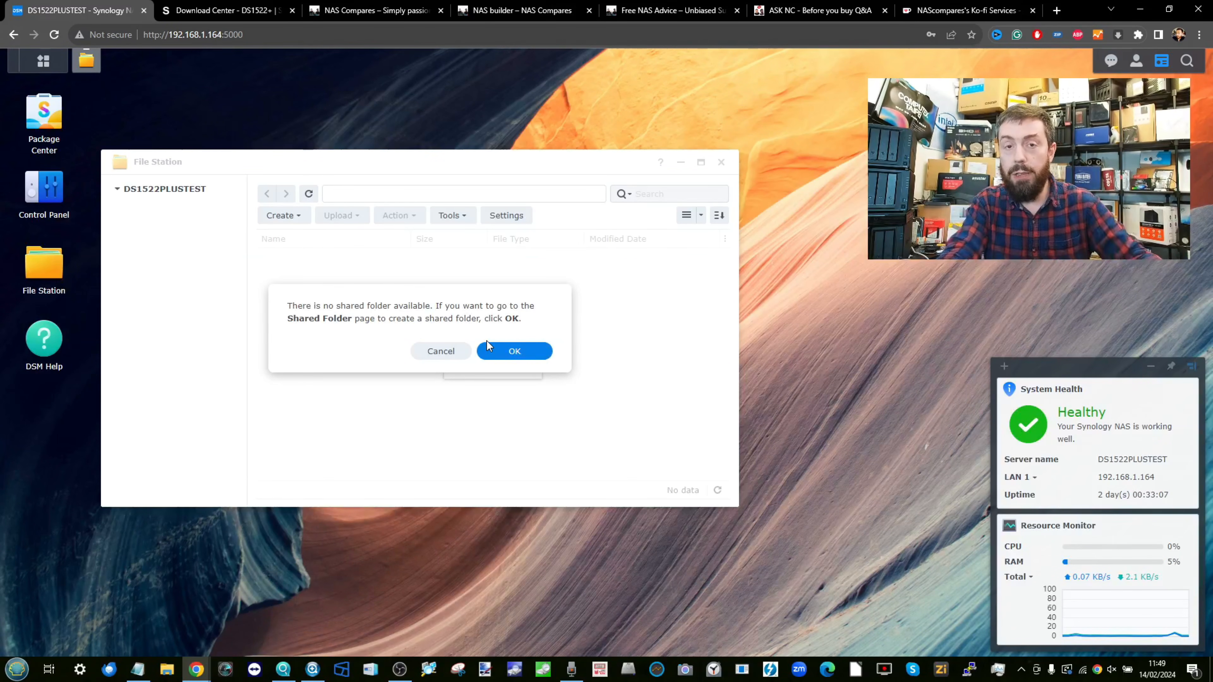
left_click(511, 352)
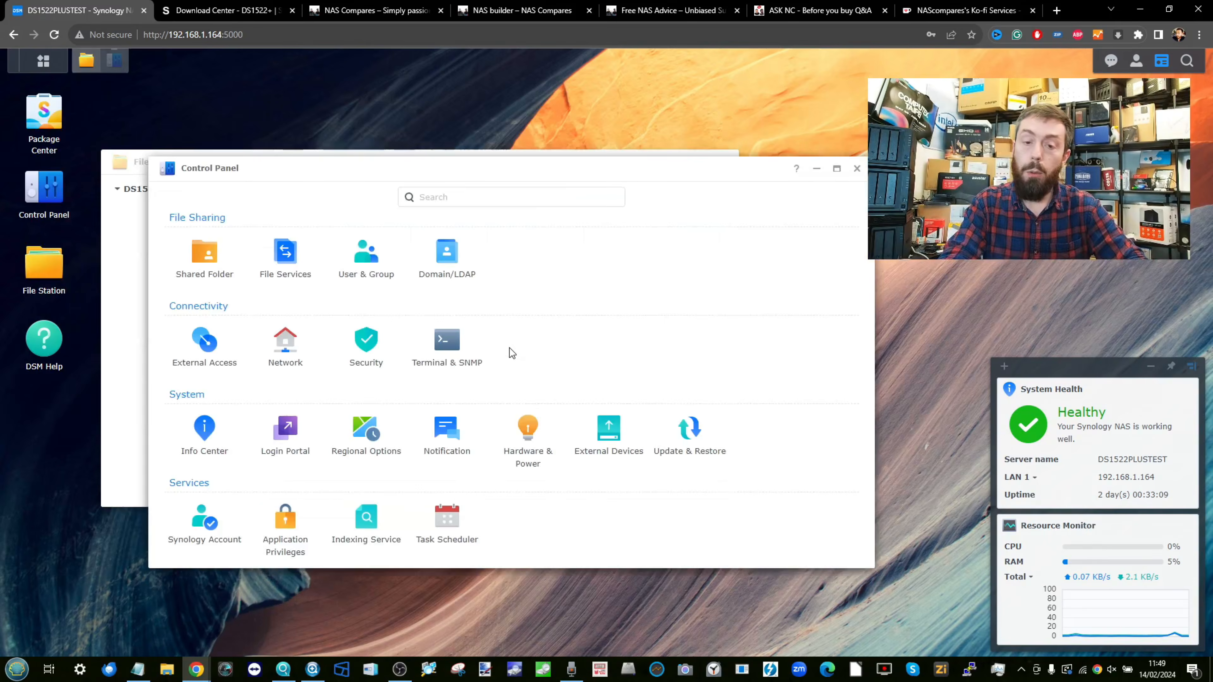
left_click(444, 260)
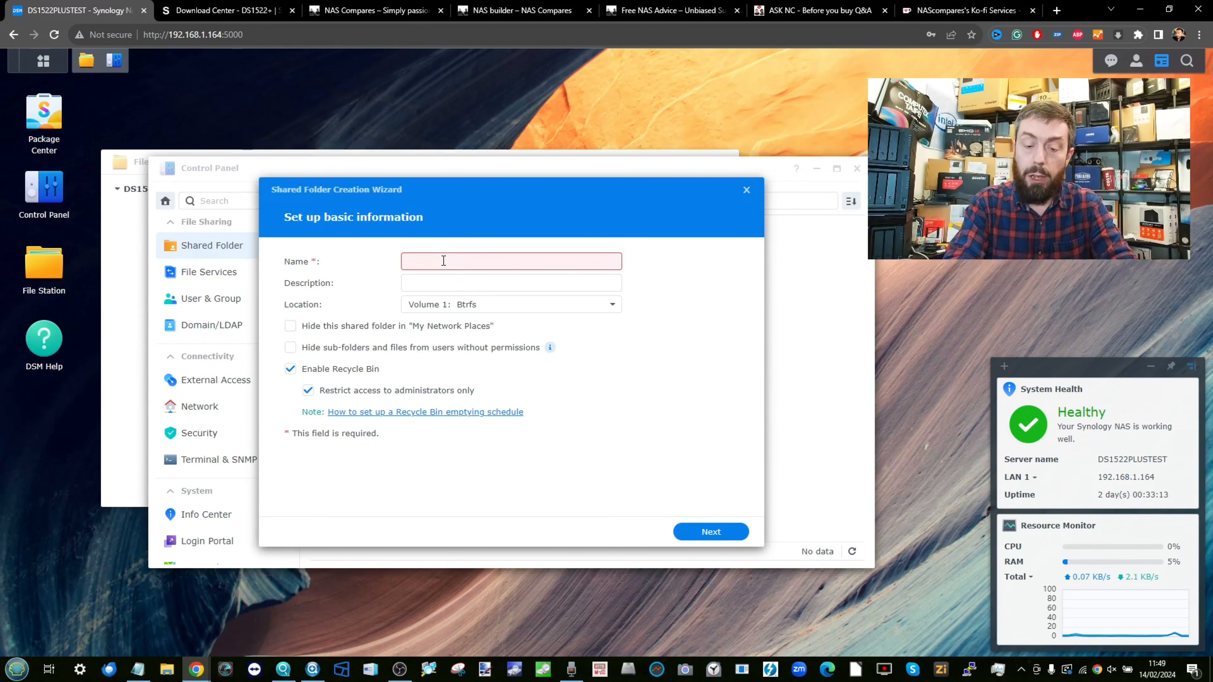
type("MEDIA")
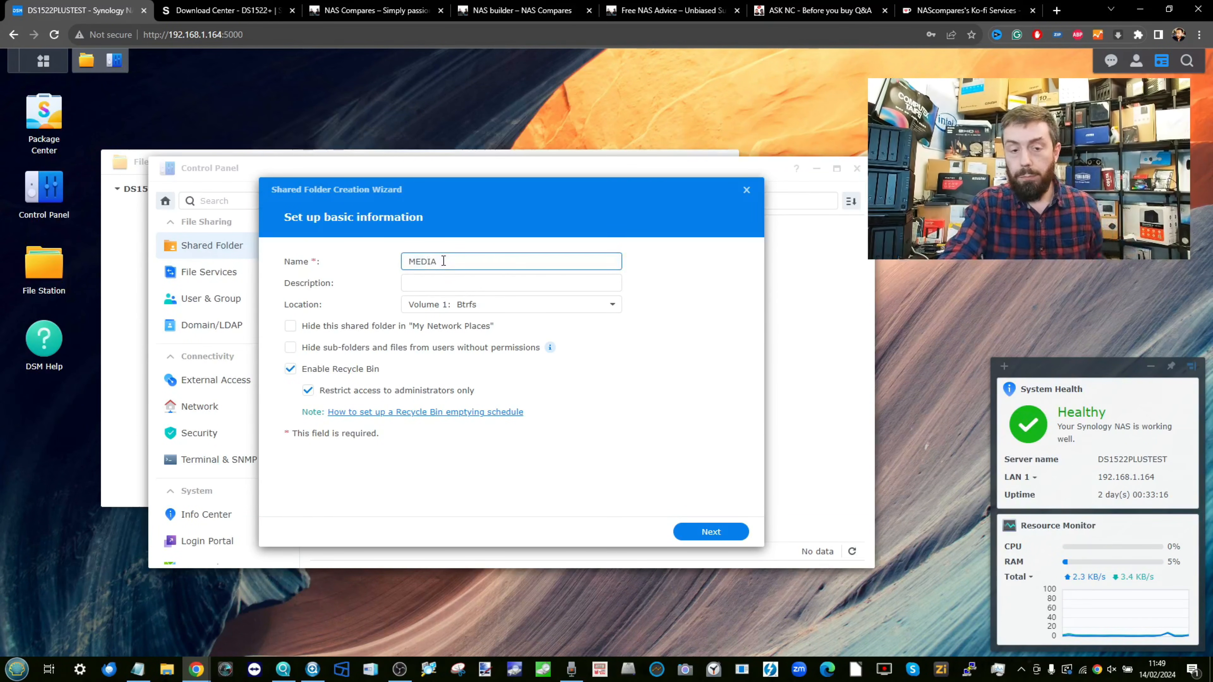
Check the volumes offered as the folder's location and review the volume usage and drives in Storage Manager.
left_click(524, 305)
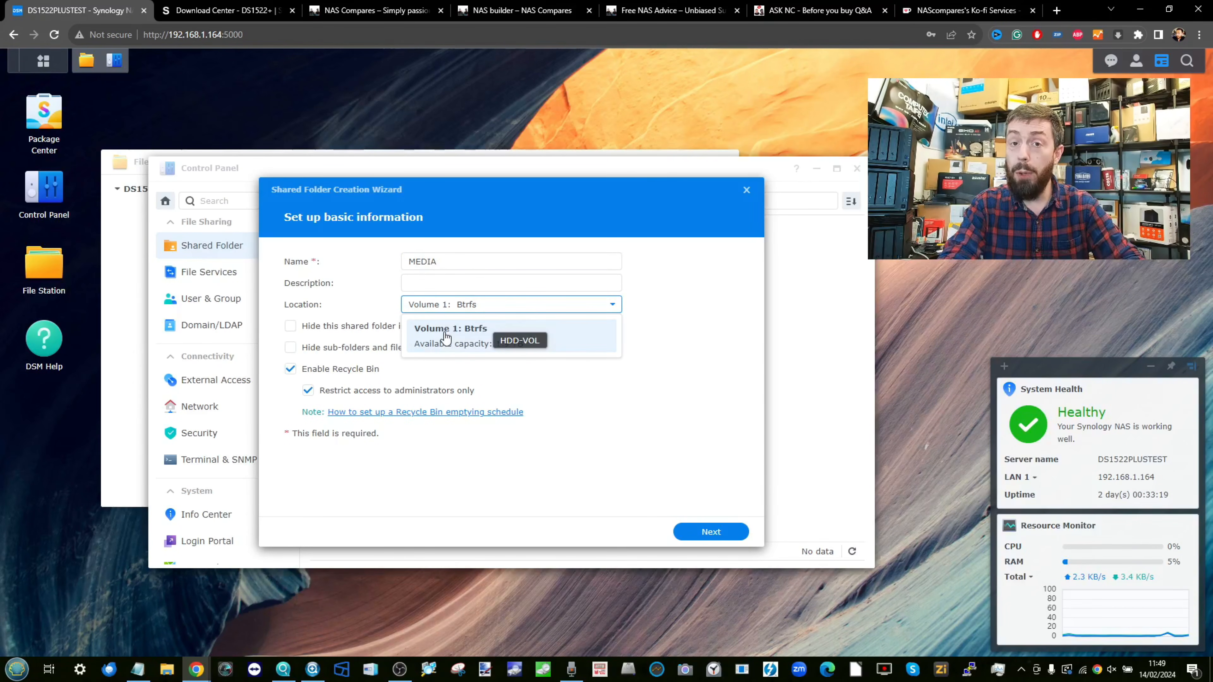
left_click(23, 67)
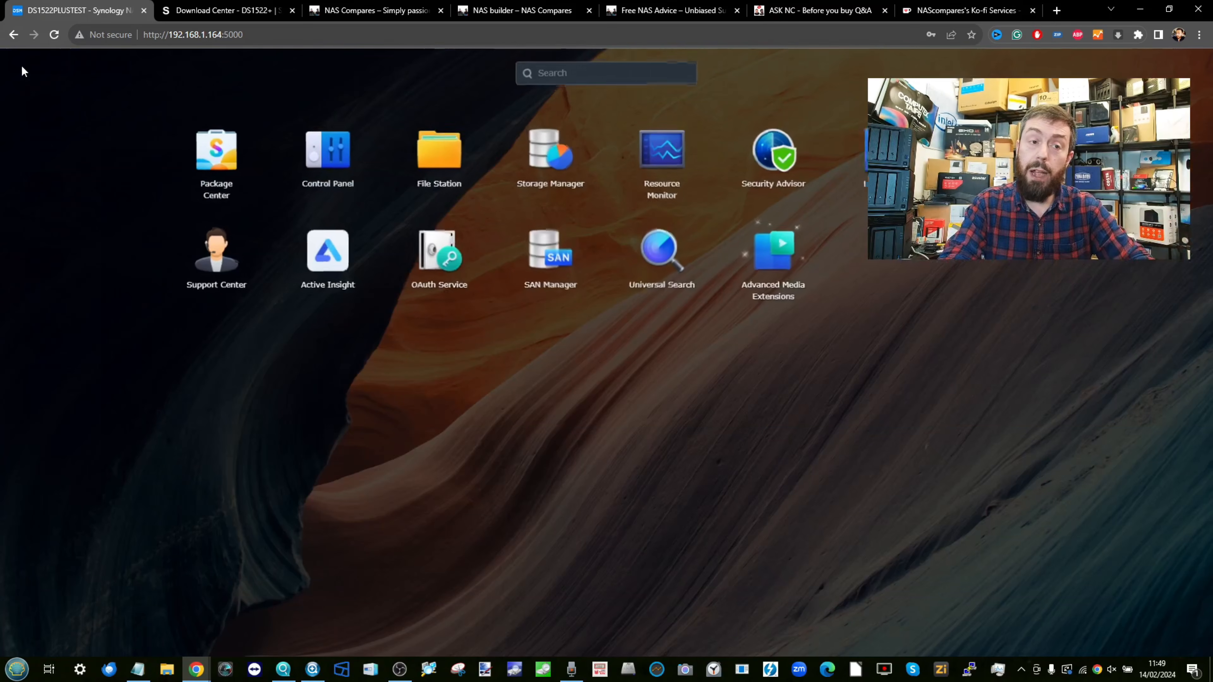
left_click(560, 187)
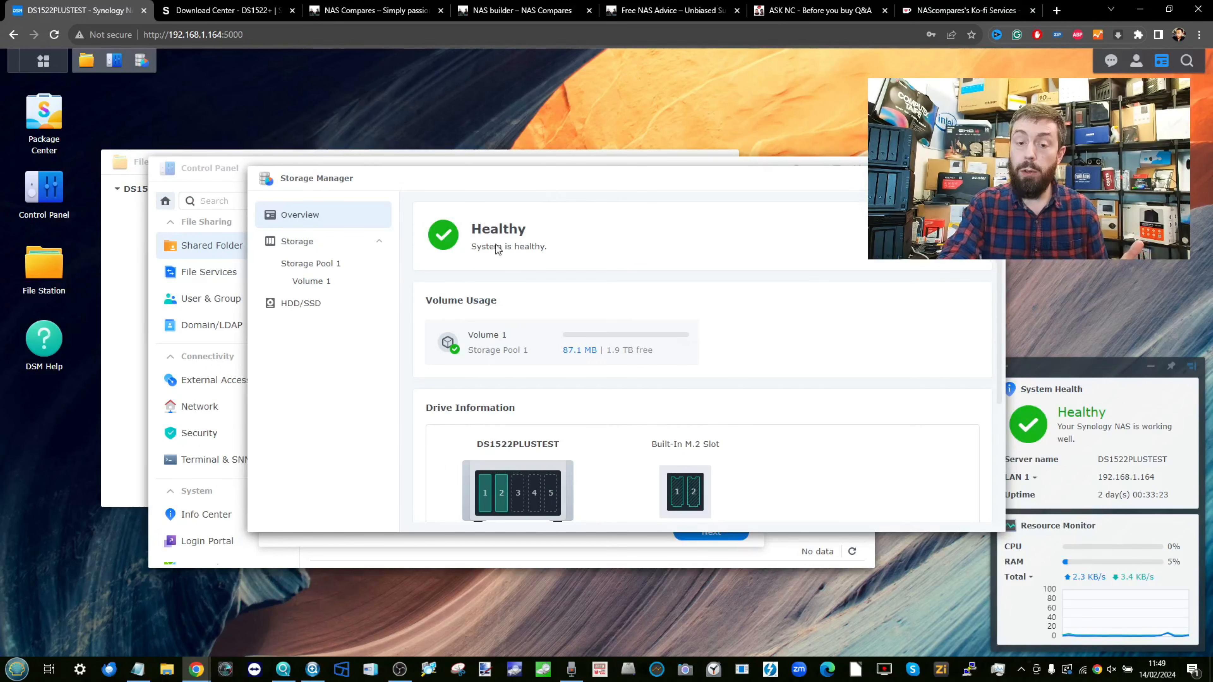
scroll(579, 338, "down", 1)
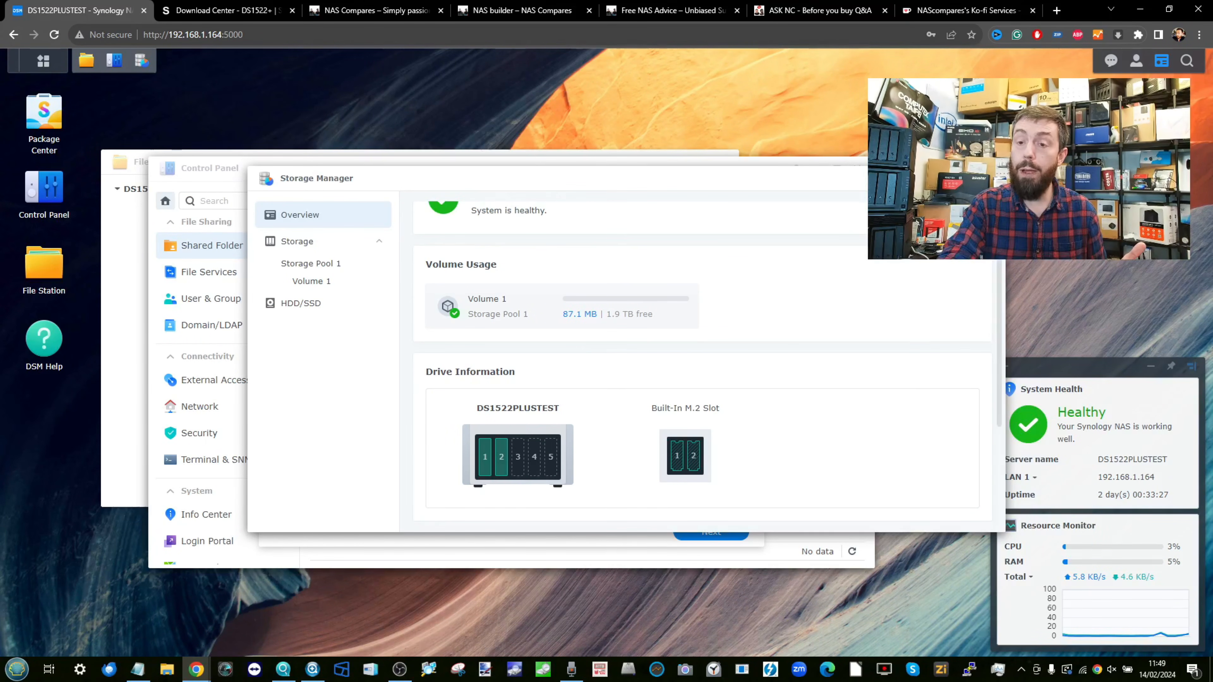
left_click(948, 178)
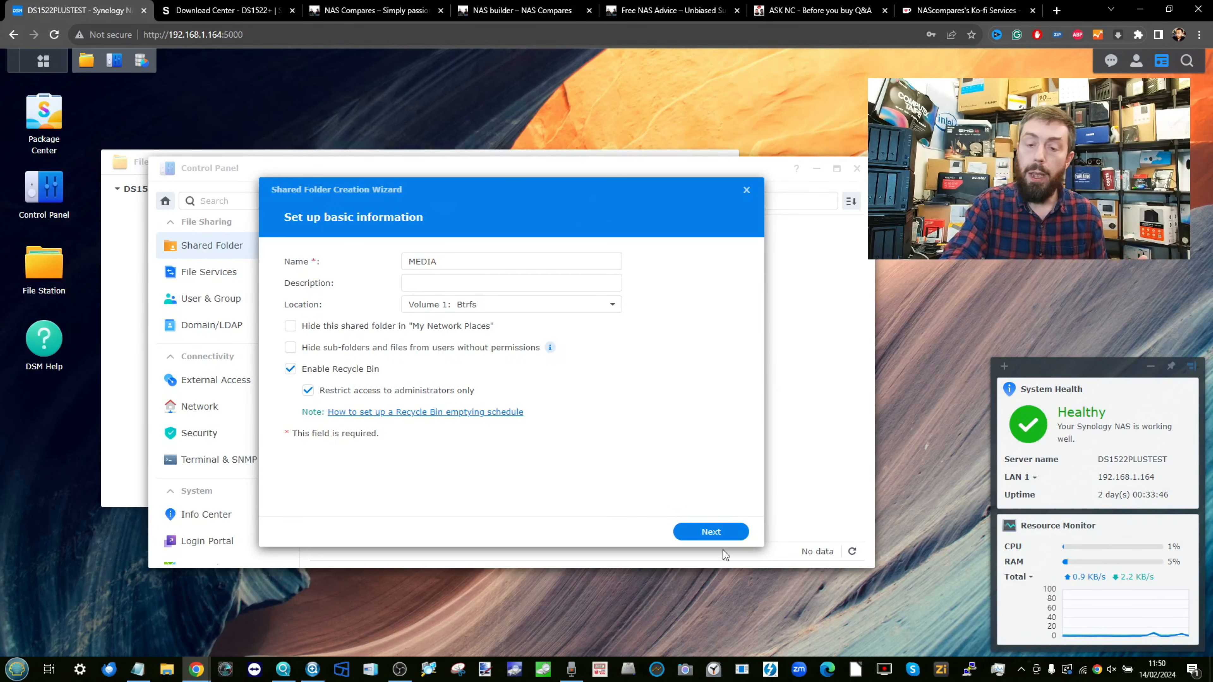
Keep Volume 1 as the location, protect the MEDIA folder with WriteOnce, and accept that its Recycle Bin is disabled.
left_click(715, 541)
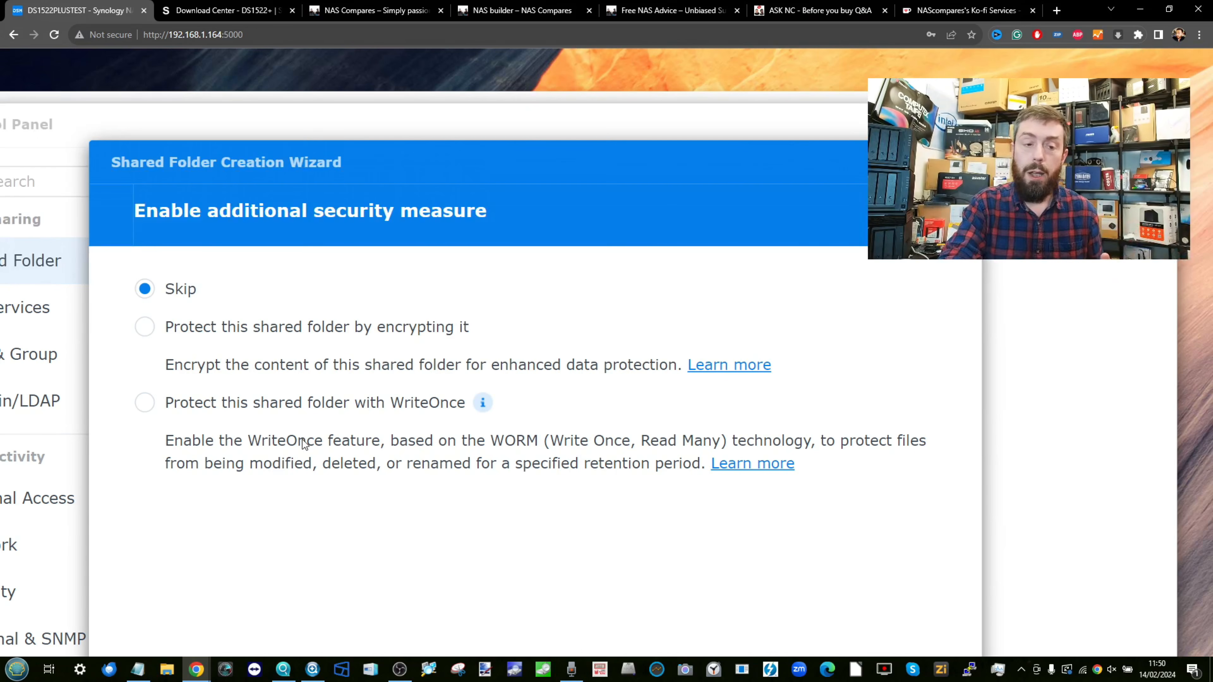
left_click(152, 406)
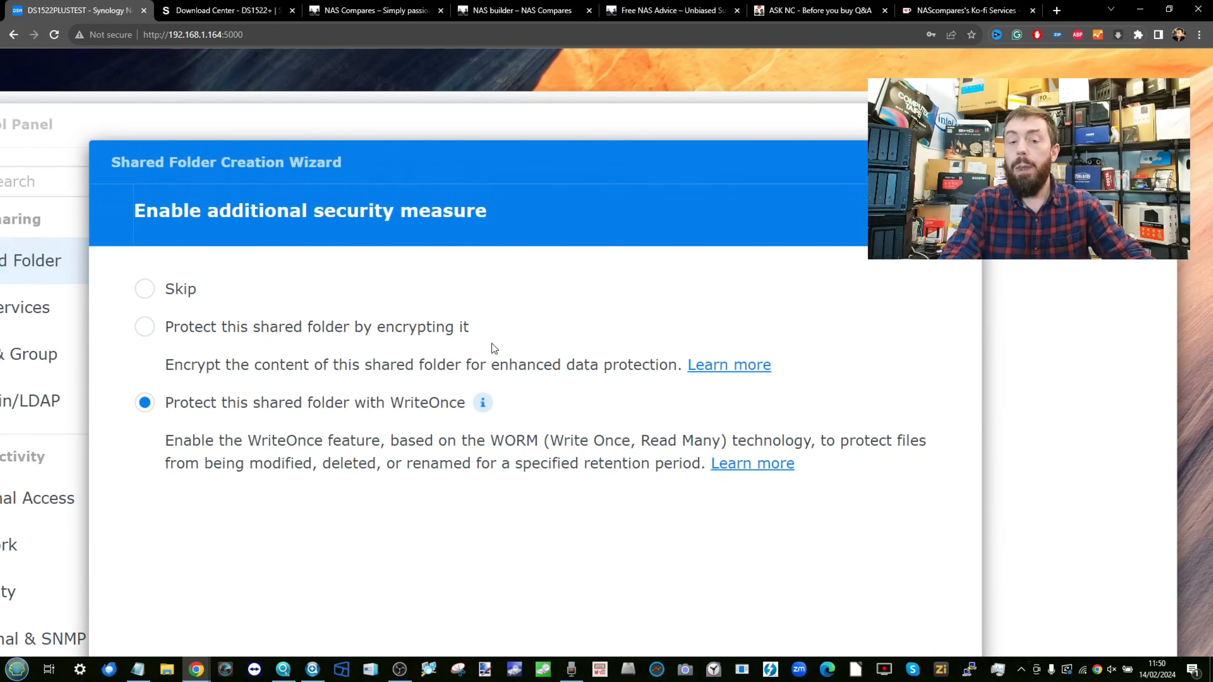
scroll(492, 343, "down", 5)
left_click(711, 532)
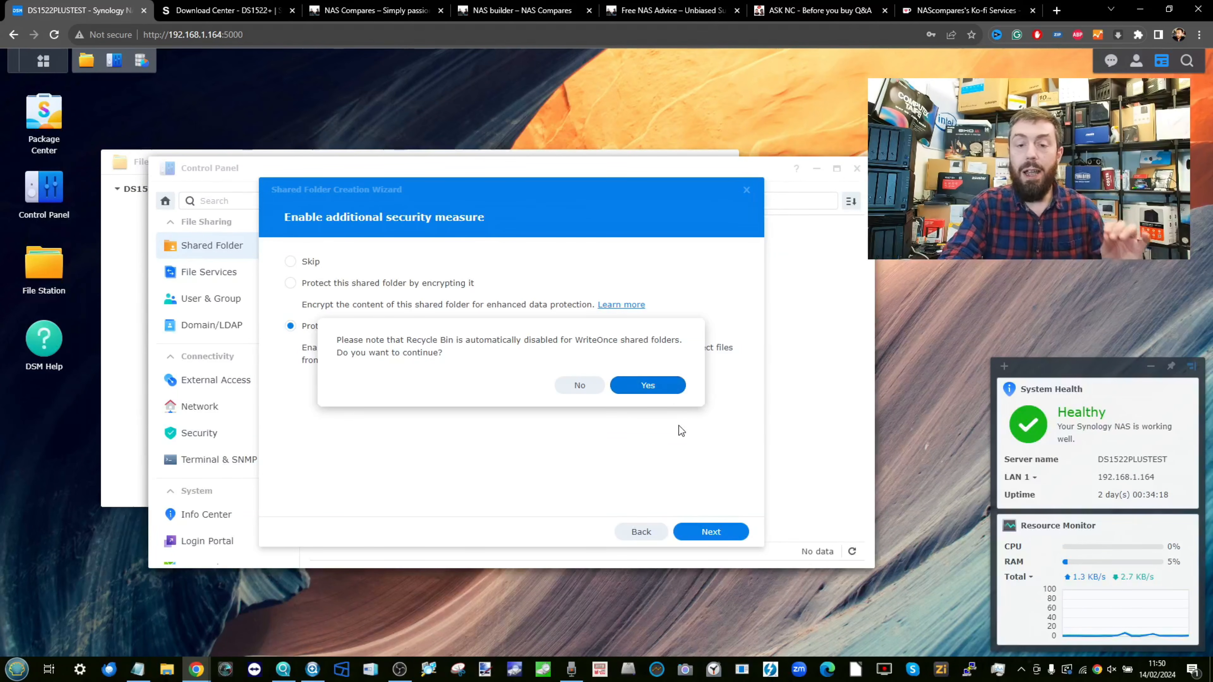
left_click(649, 386)
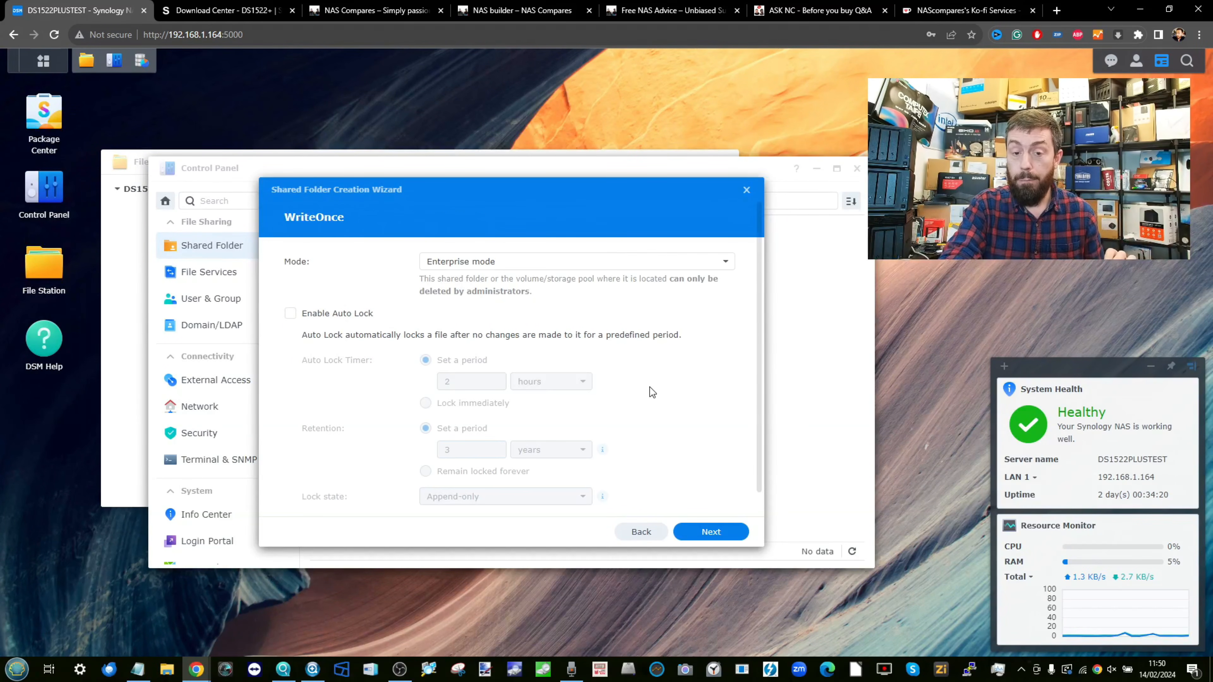
Compare the WriteOnce Enterprise and Compliance modes for the MEDIA folder, leaving Enterprise mode selected.
left_click(502, 262)
left_click(496, 287)
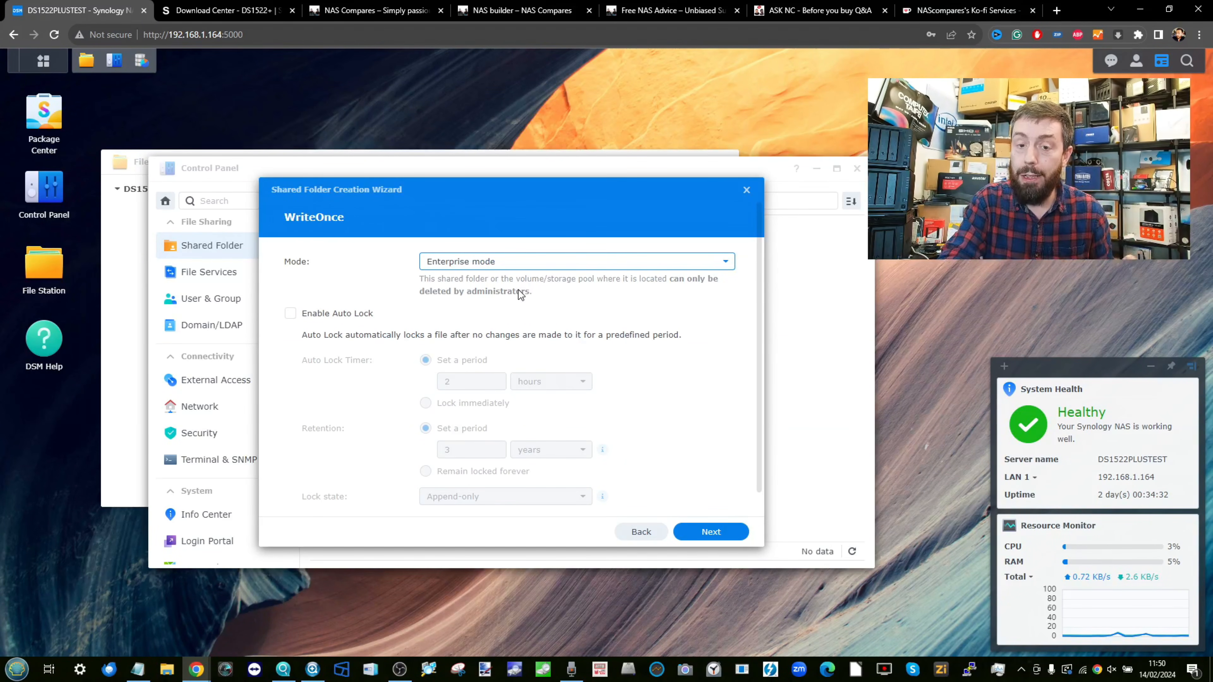
left_click(569, 262)
left_click(487, 305)
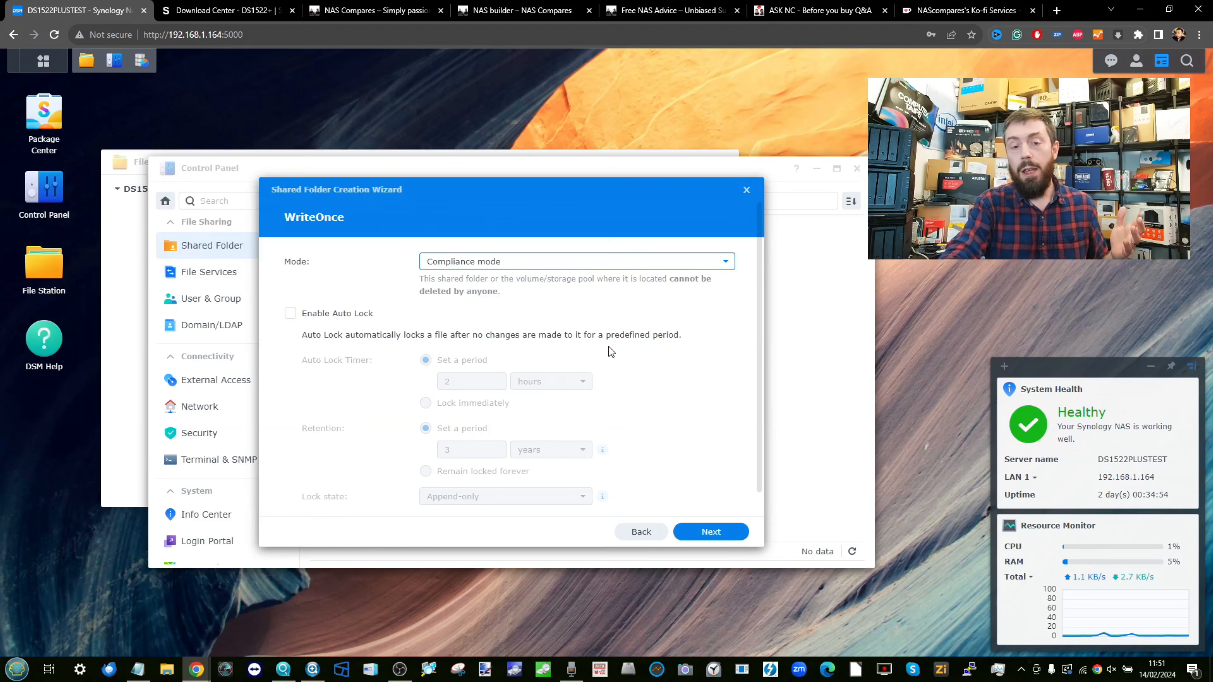
left_click(544, 266)
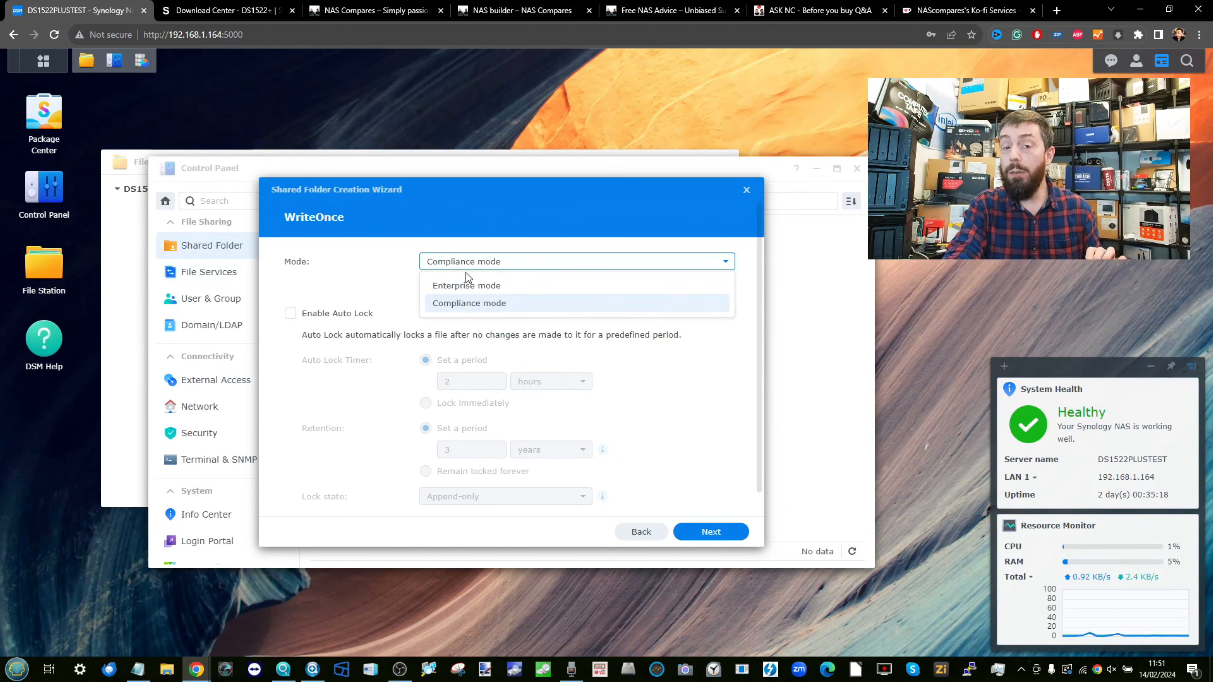
left_click(467, 287)
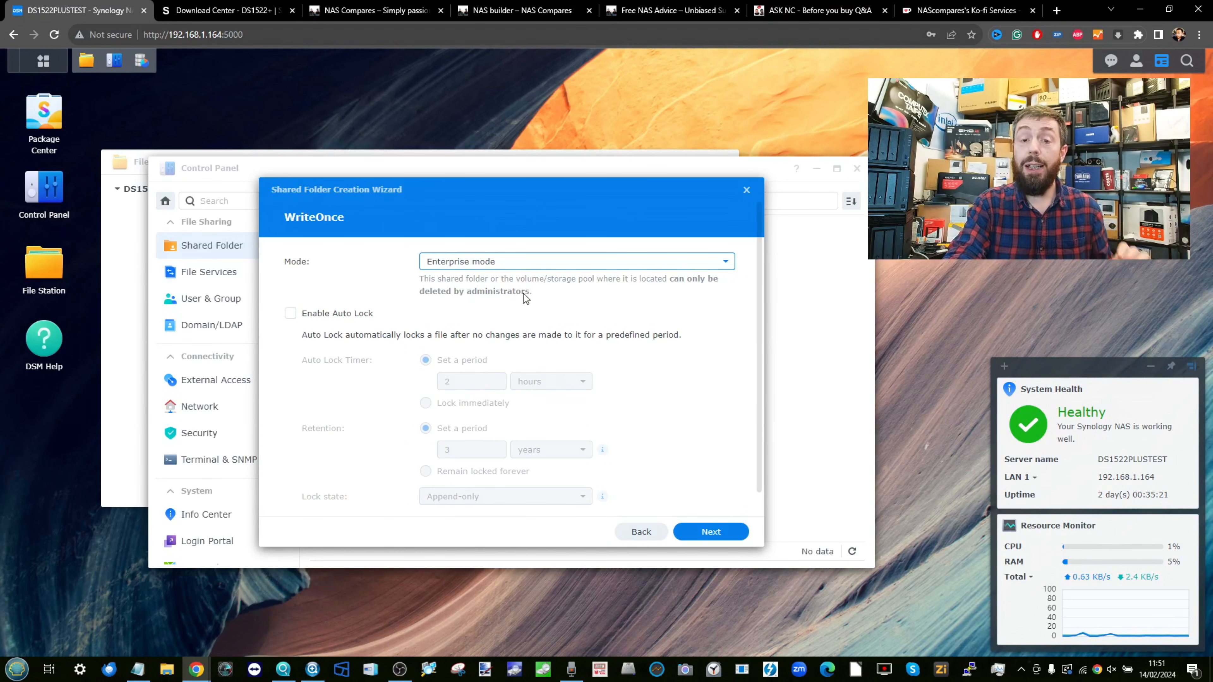
Enable Auto Lock for the MEDIA folder's WriteOnce protection and check the time units offered for the Auto Lock Timer.
scroll(523, 292, "down", 1)
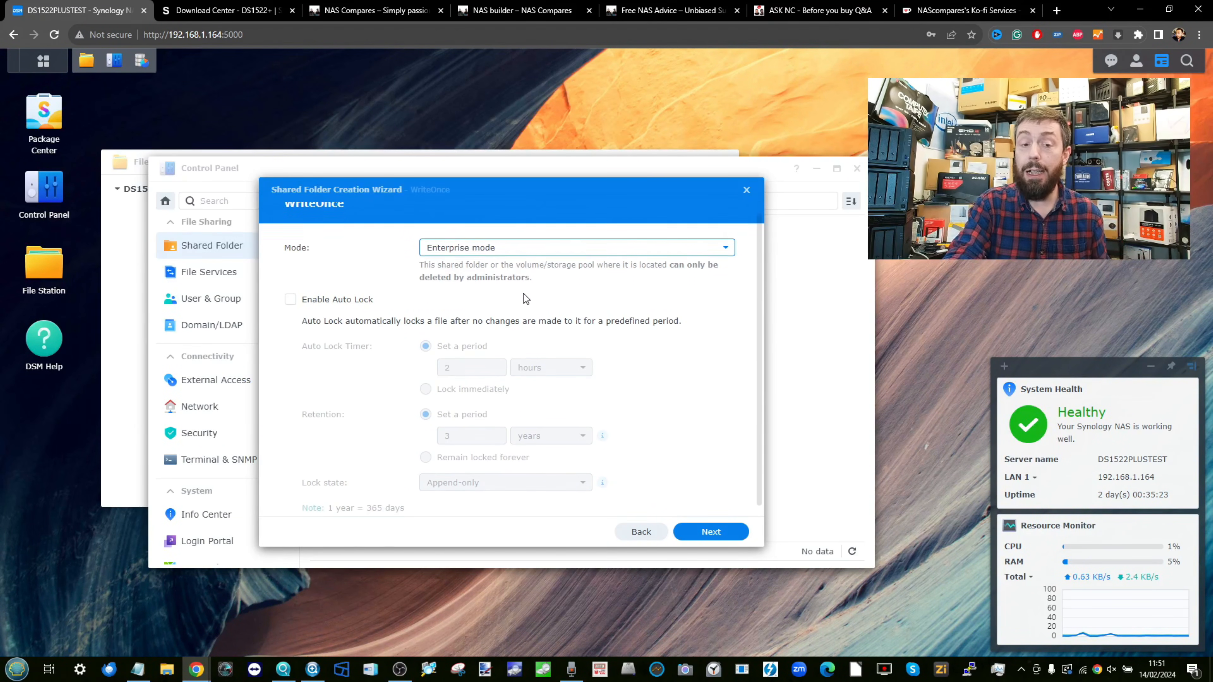
left_click(330, 289)
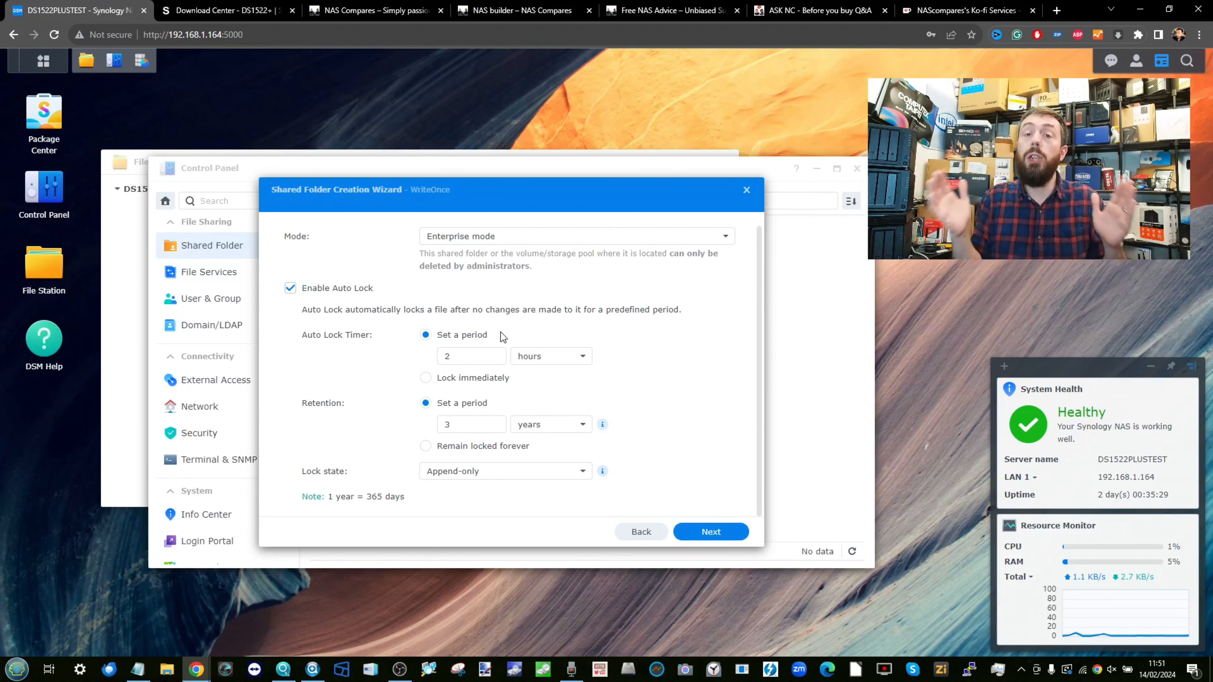
left_click(537, 356)
left_click(585, 382)
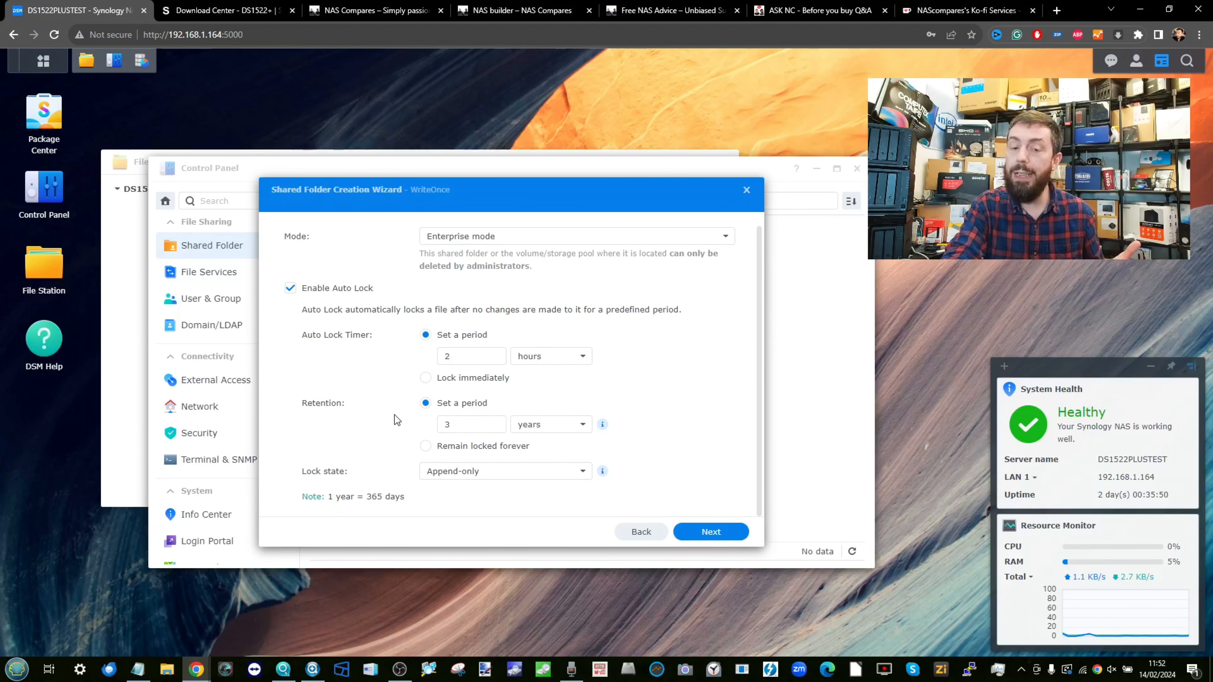
Review the Auto Lock retention period units and the Immutable and Append-only lock states, leaving the settings unchanged.
scroll(399, 418, "up", 5)
scroll(398, 418, "down", 2)
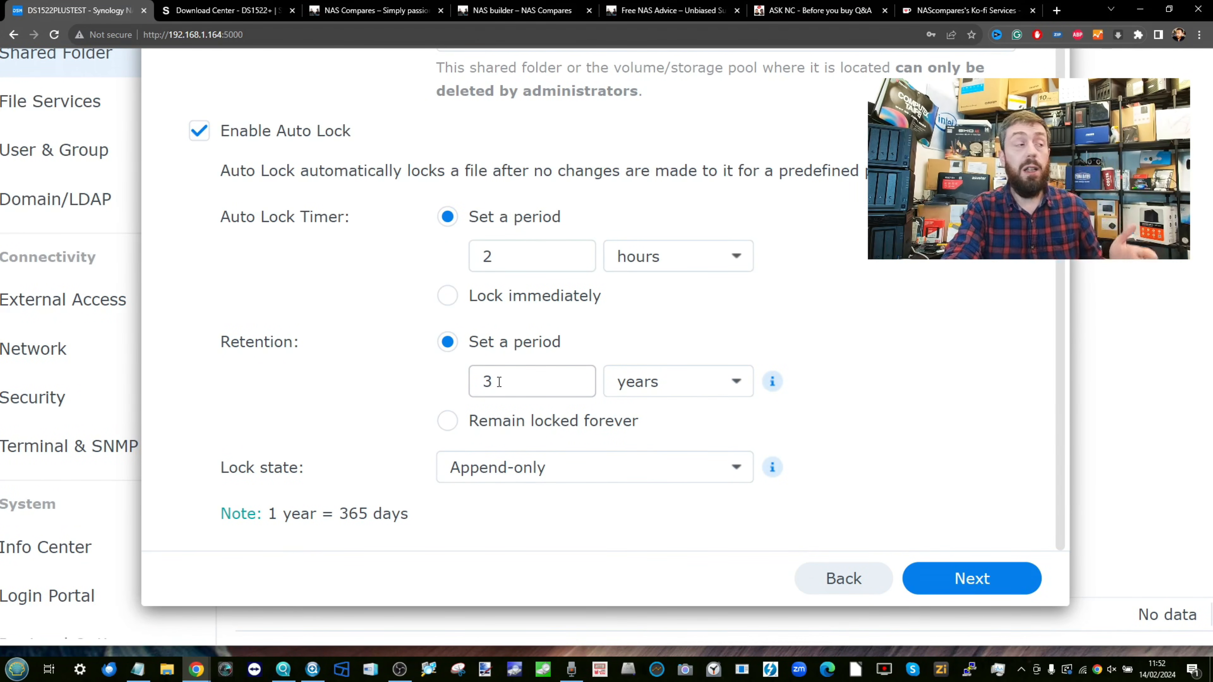
left_click(713, 393)
left_click(600, 383)
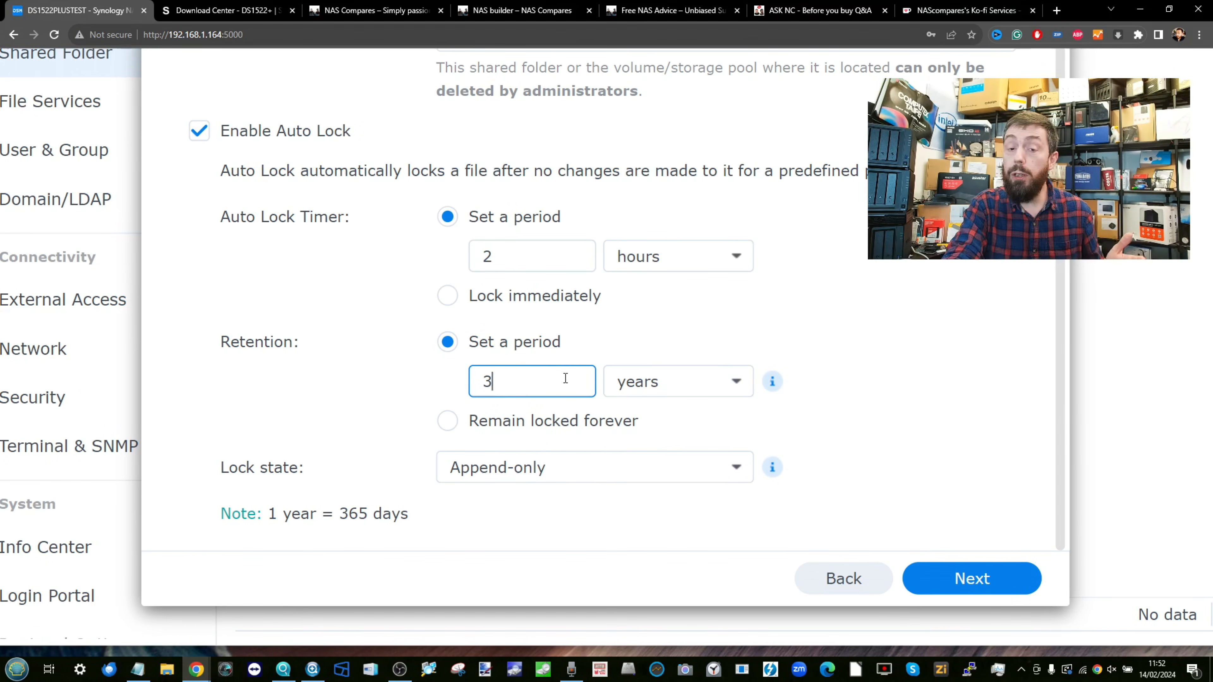
left_click(676, 387)
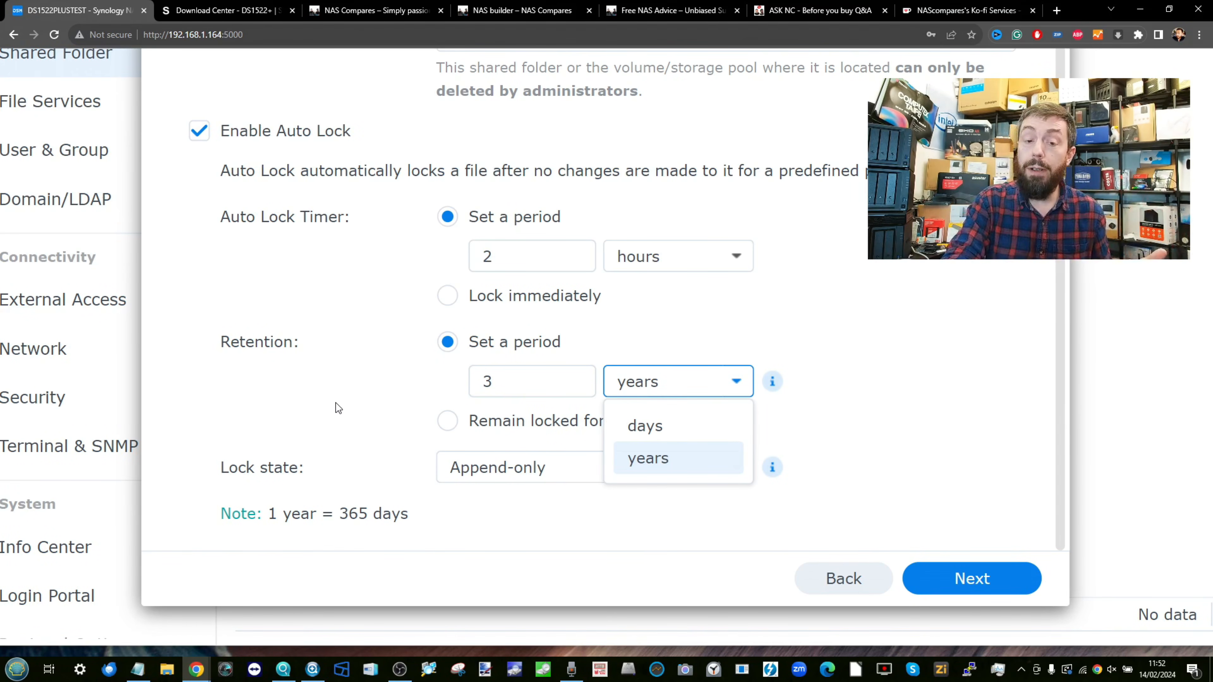
left_click(298, 354)
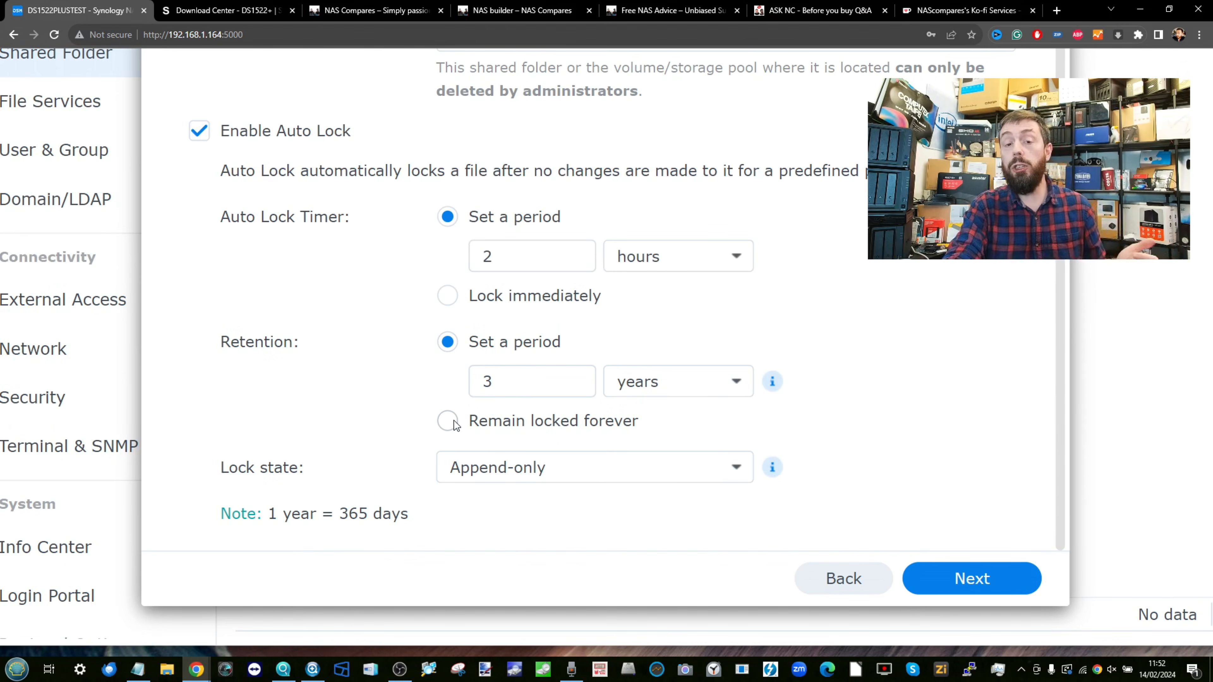
left_click(545, 473)
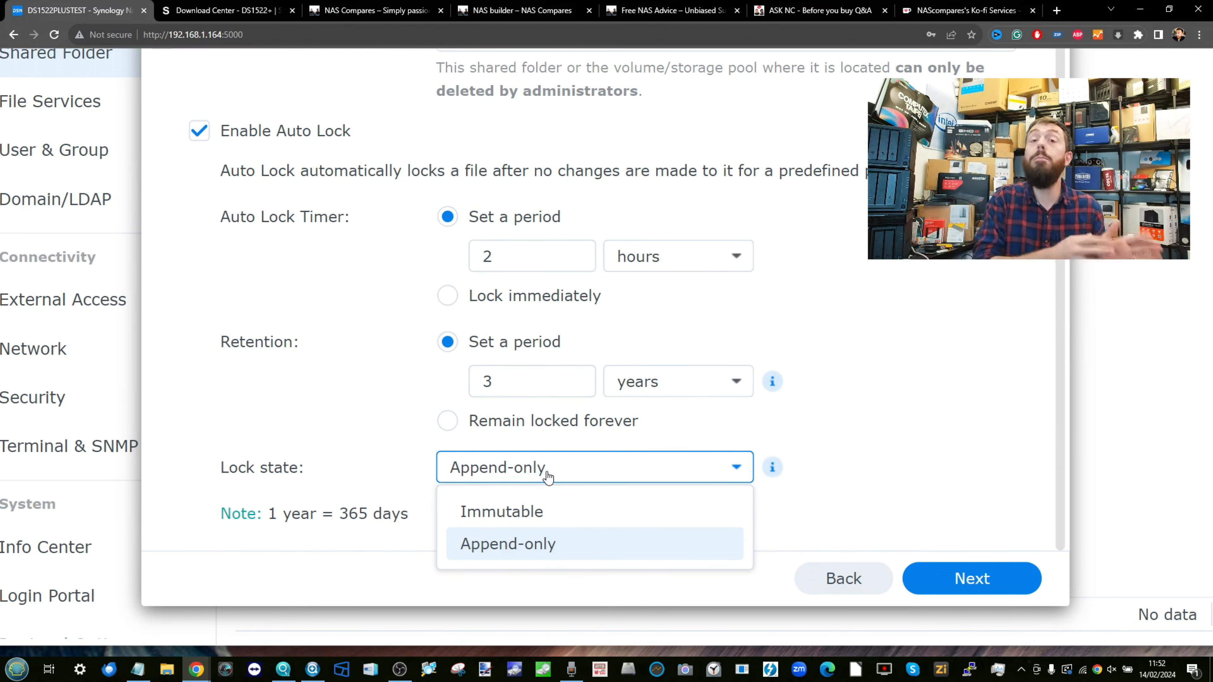
left_click(946, 398)
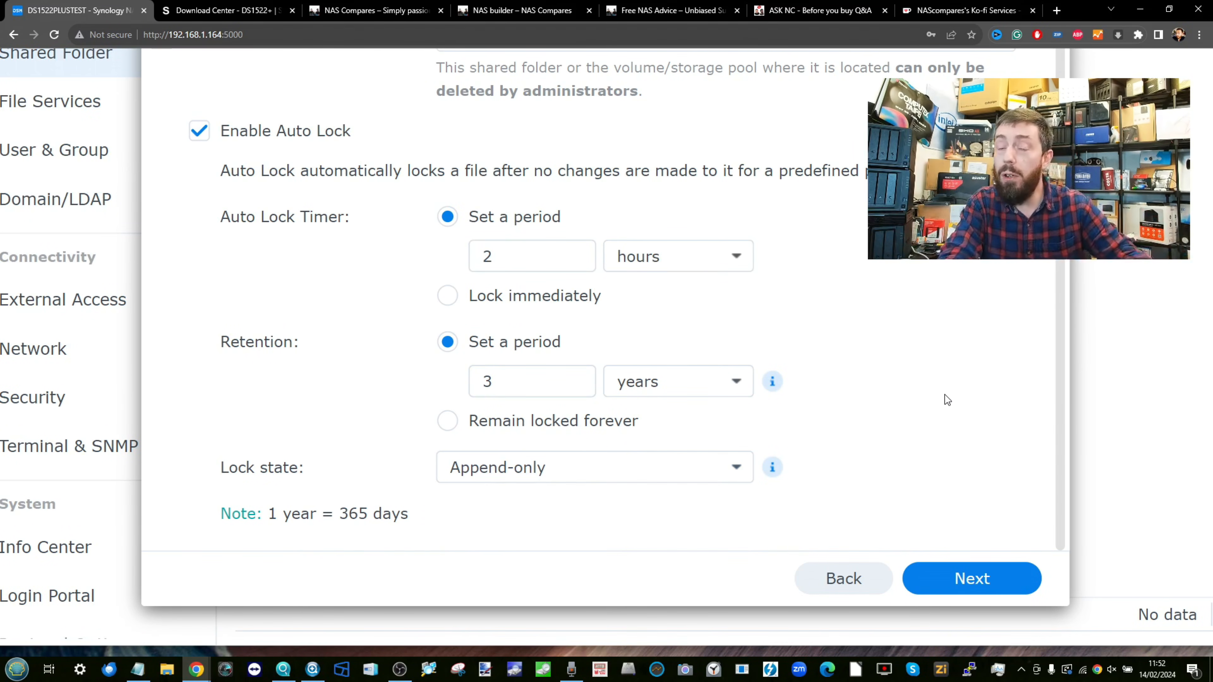
scroll(916, 394, "down", 5)
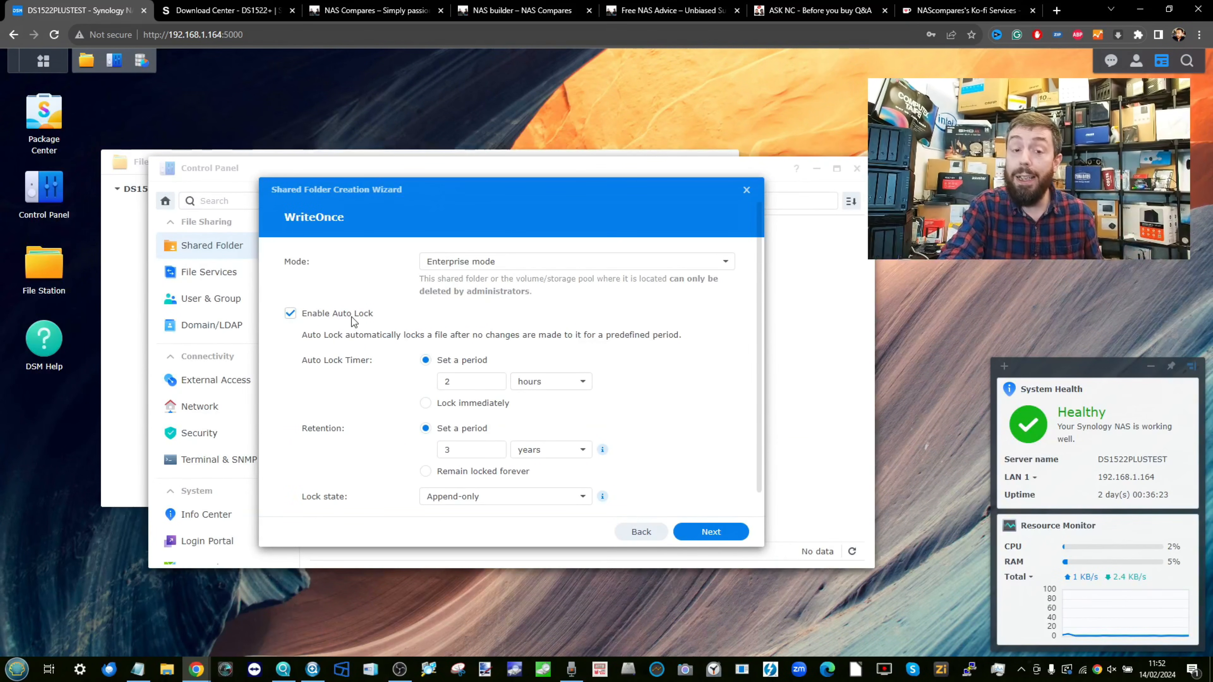
Return to the additional security measures, choose Skip for the MEDIA folder, and continue to the advanced settings.
left_click(642, 533)
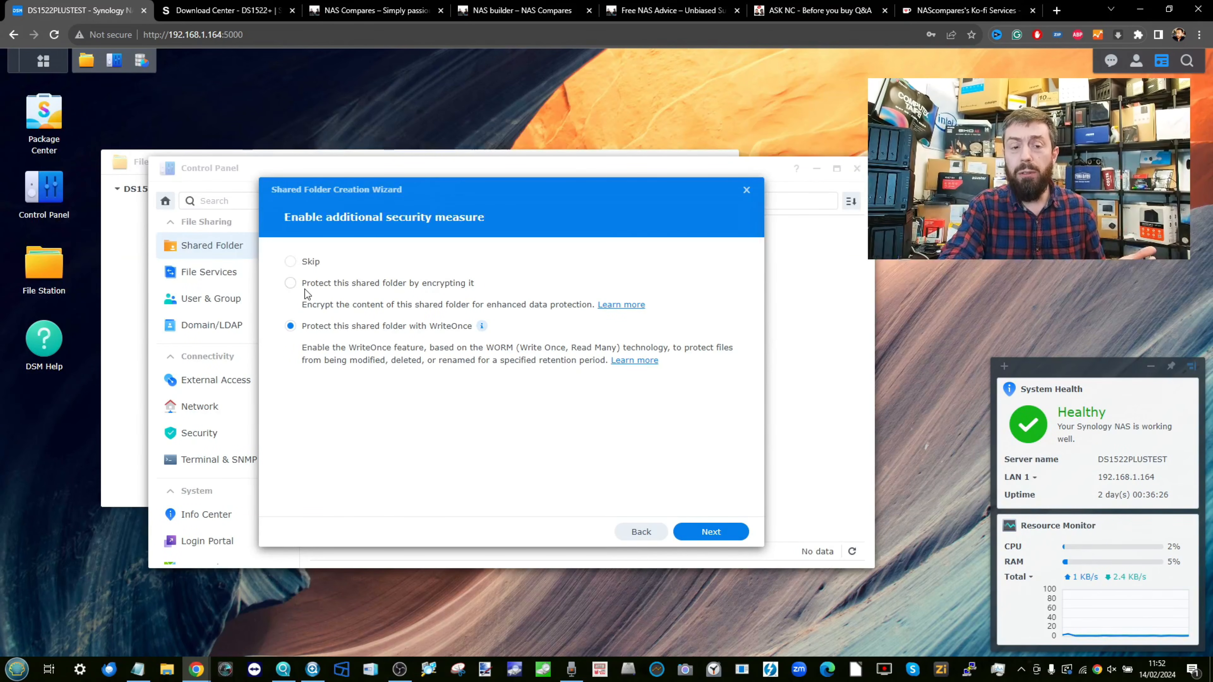
left_click(291, 263)
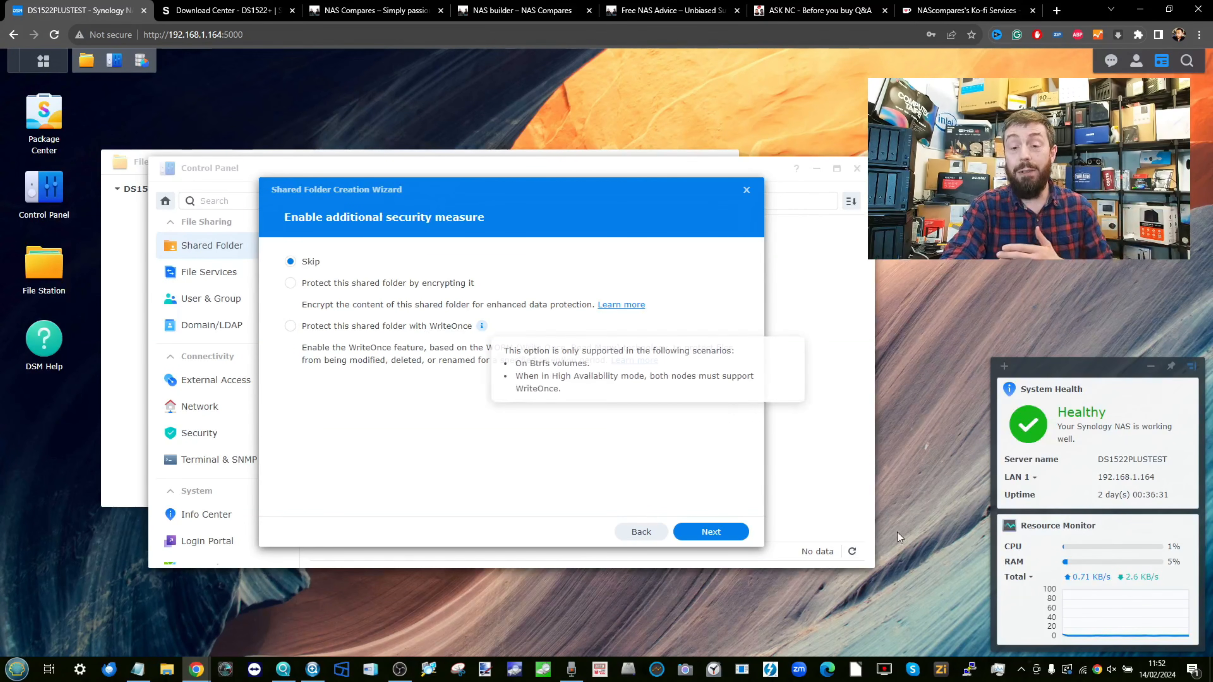
left_click(716, 540)
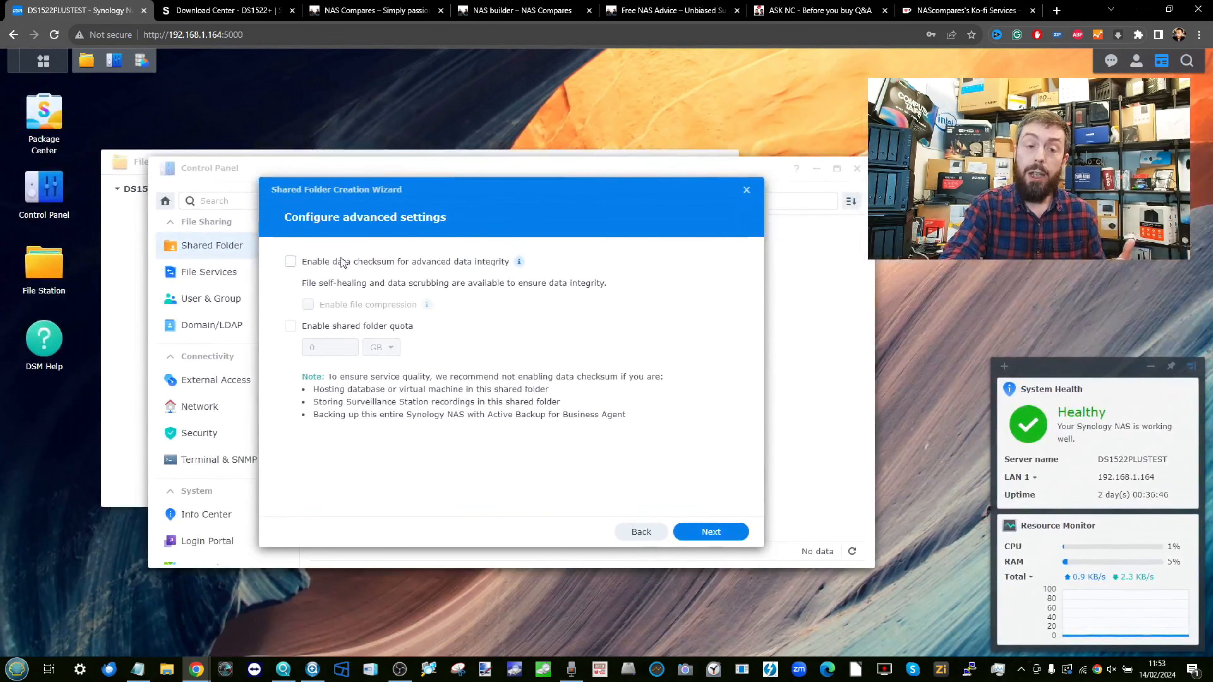
Try out the shared folder quota, leave quota and data checksum disabled, and confirm the settings to create the MEDIA folder.
left_click(322, 330)
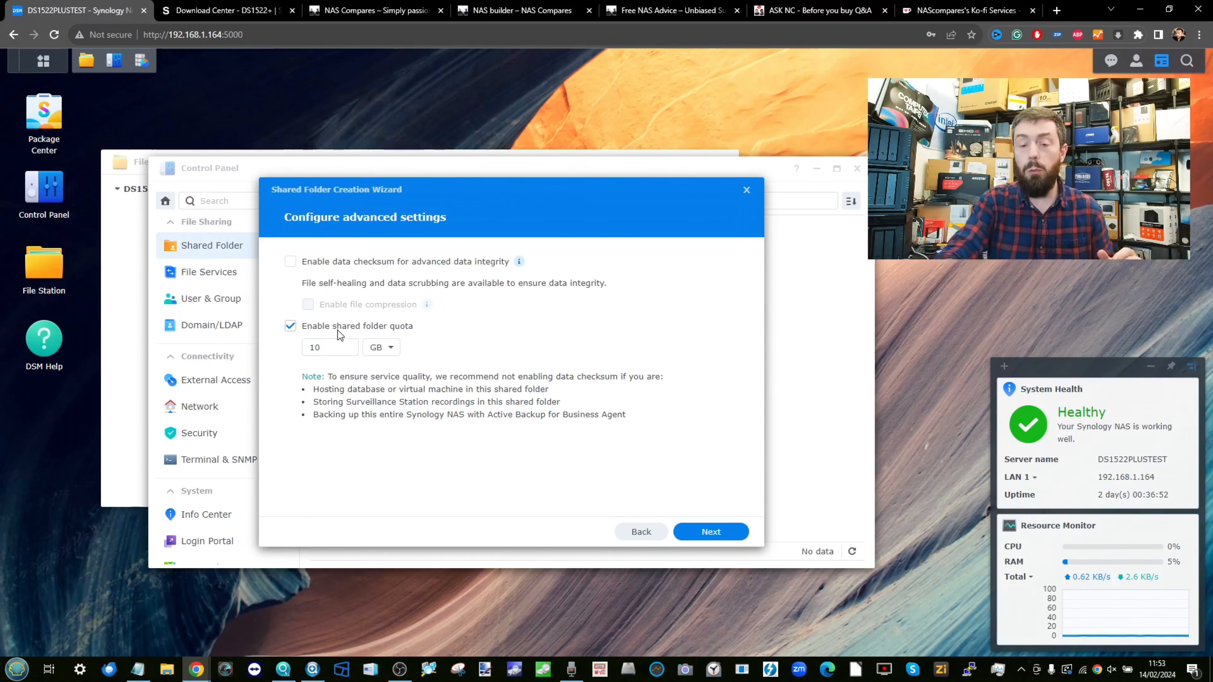
left_click(353, 328)
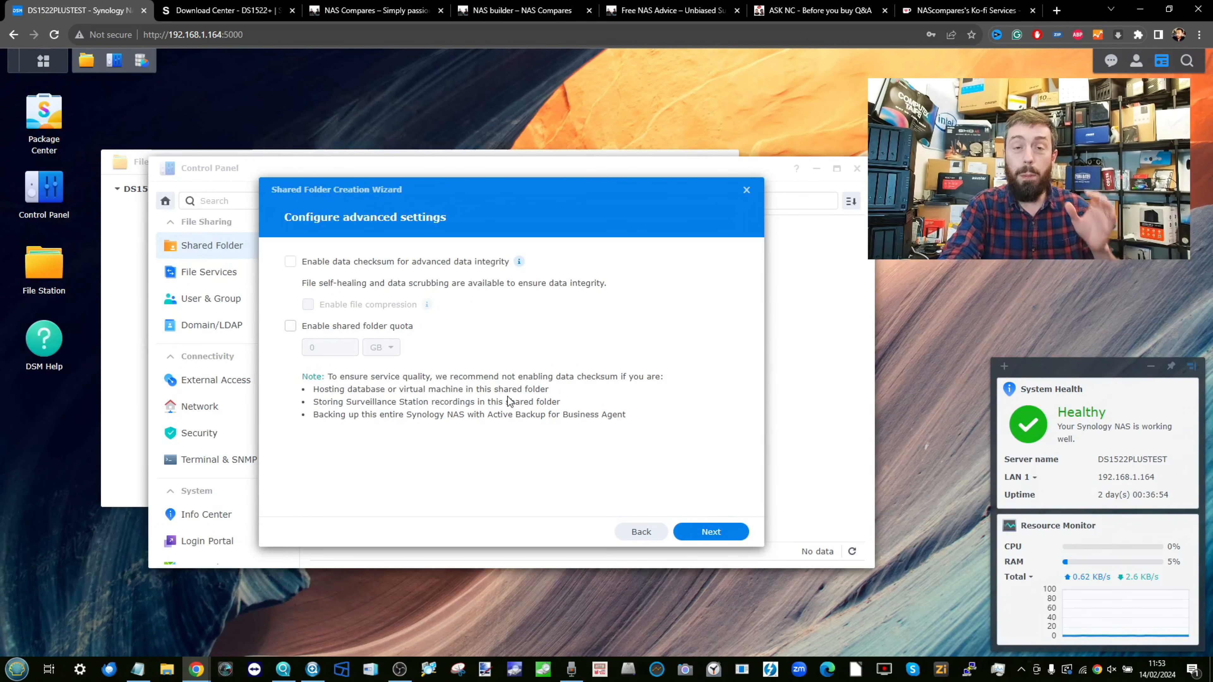
left_click(714, 532)
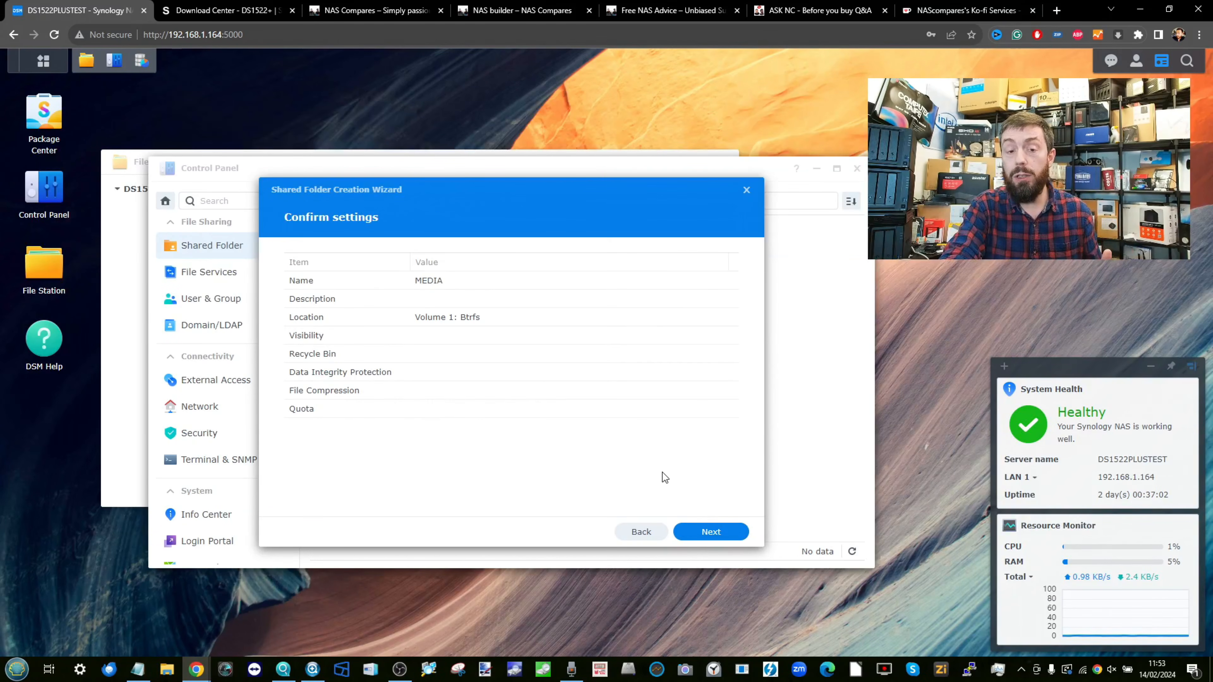
left_click(712, 532)
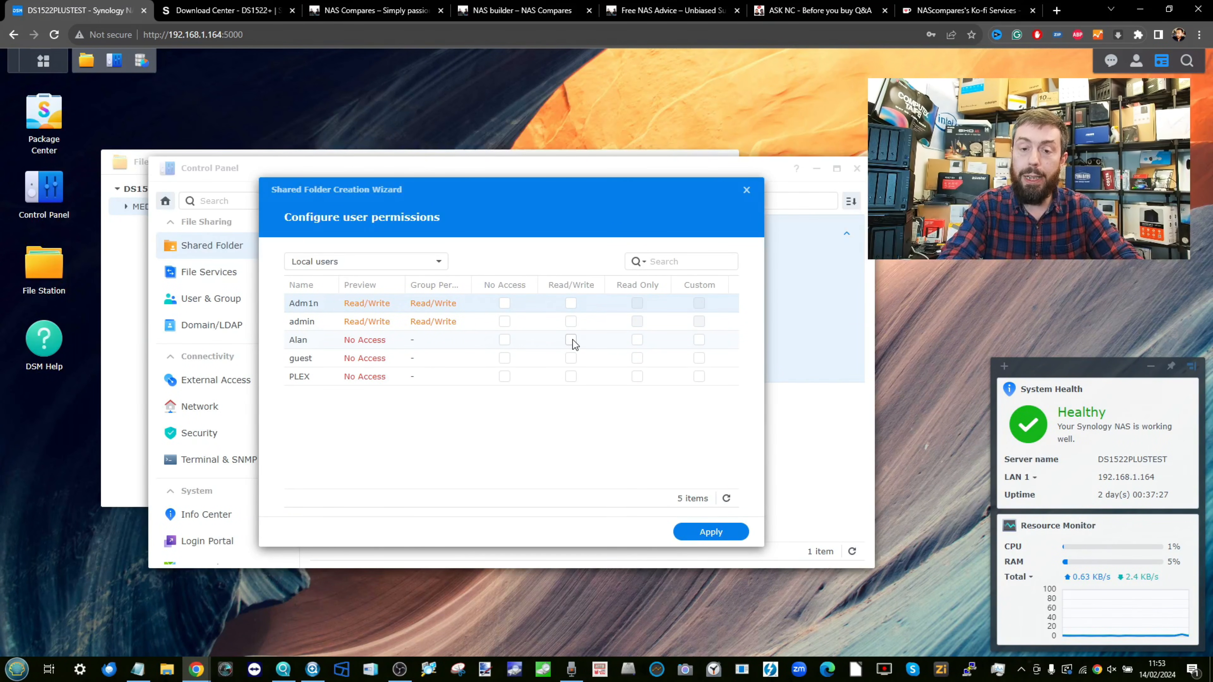
Grant the personal user account Read Only access and the PLEX user Read/Write access to the MEDIA folder, and apply the permissions.
left_click(632, 342)
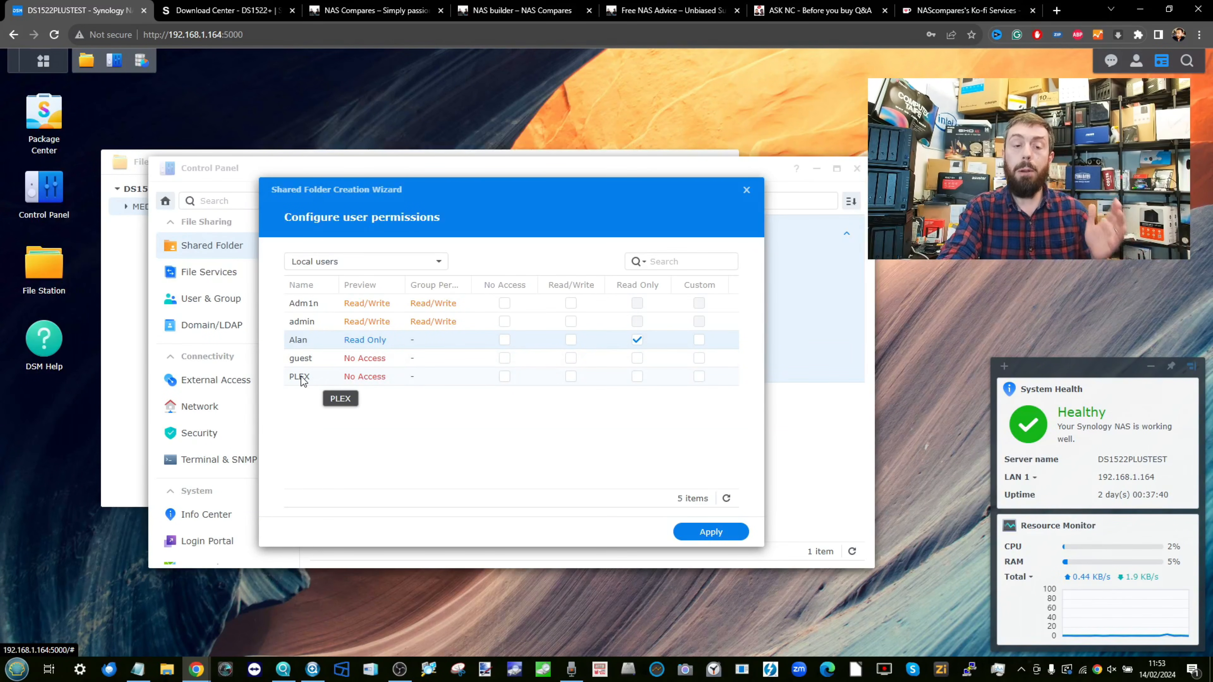
left_click(572, 377)
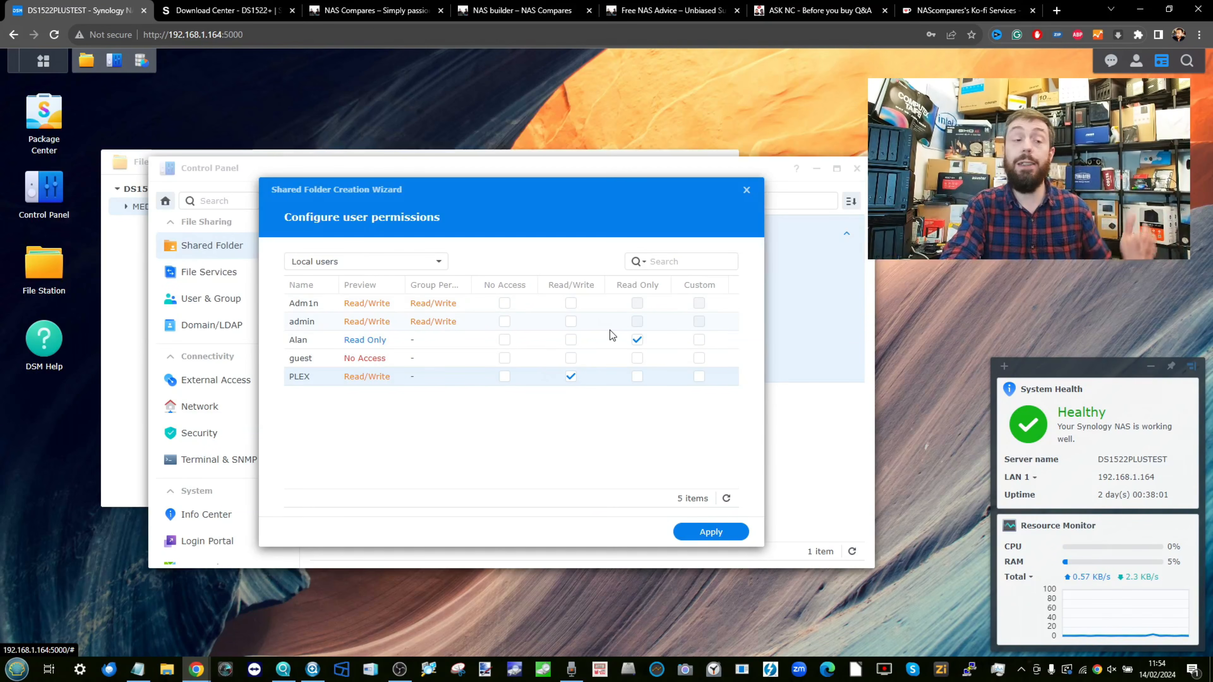
left_click(710, 531)
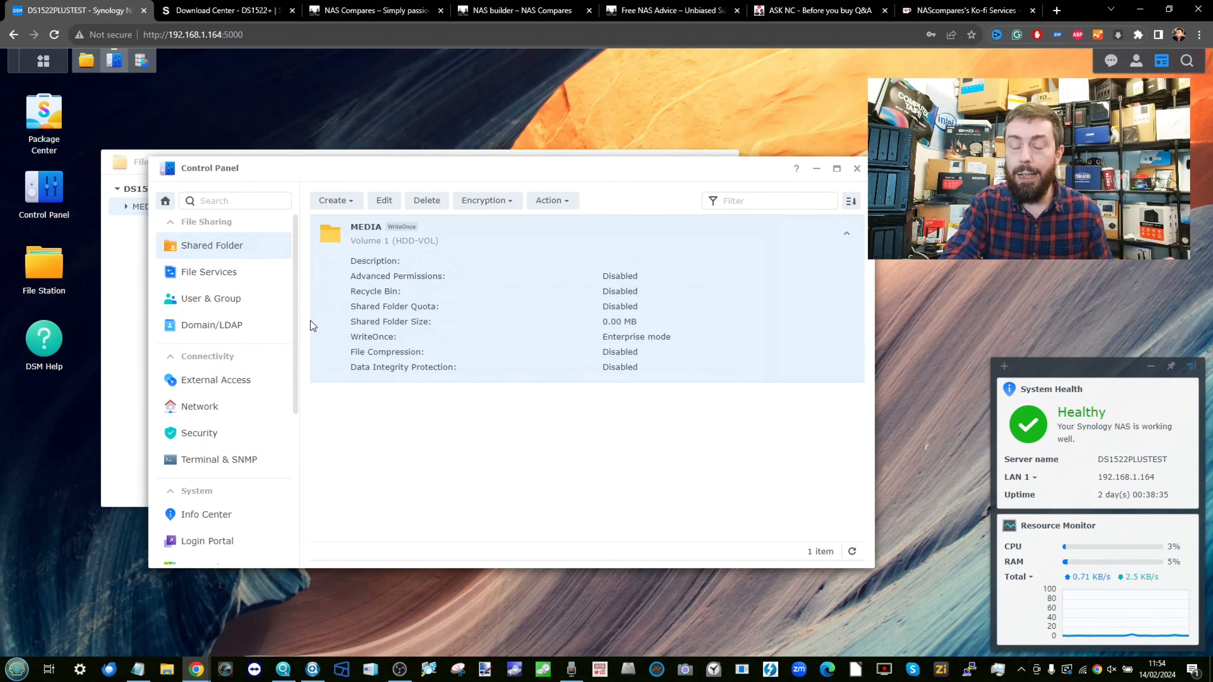
Open This PC on the Windows computer, check which drives it lists, and minimize the window.
left_click(17, 669)
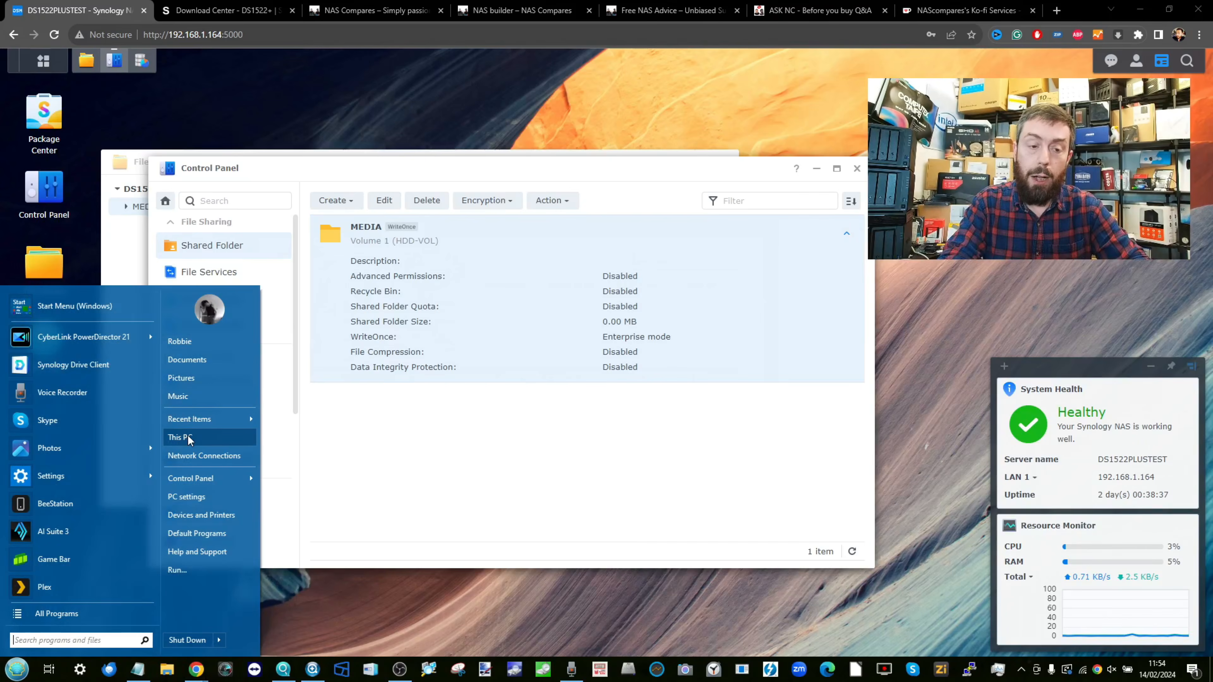
left_click(174, 437)
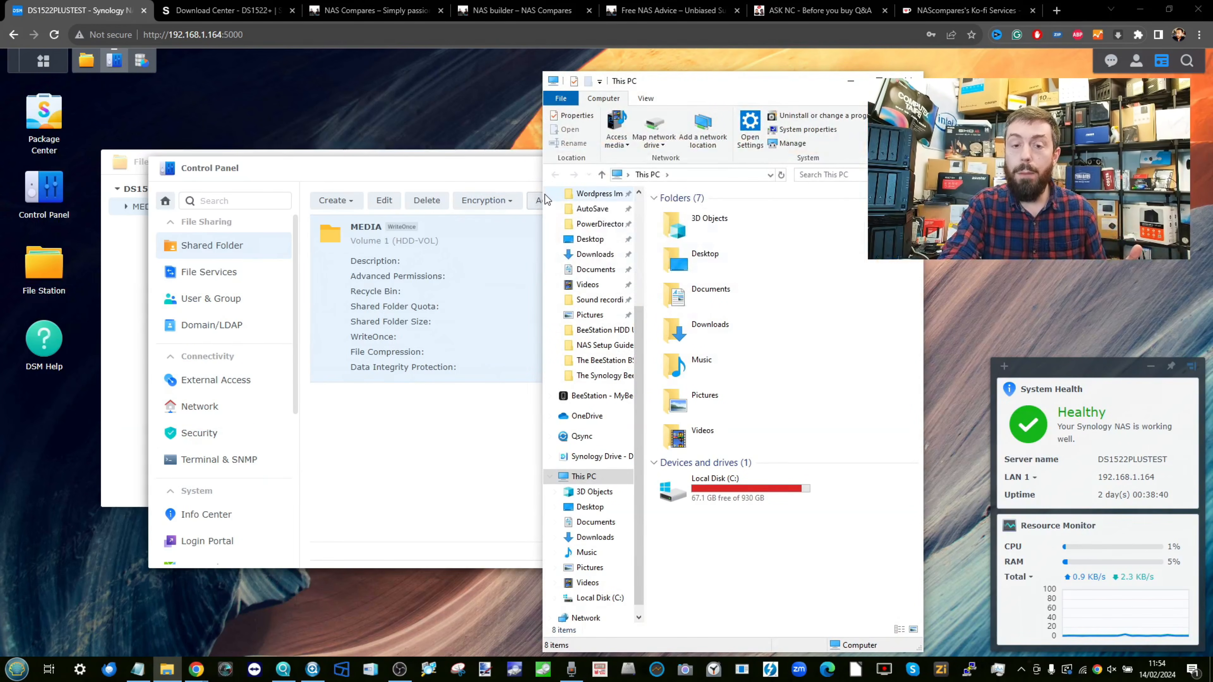
left_click_drag(543, 198, 222, 198)
left_click_drag(420, 82, 333, 123)
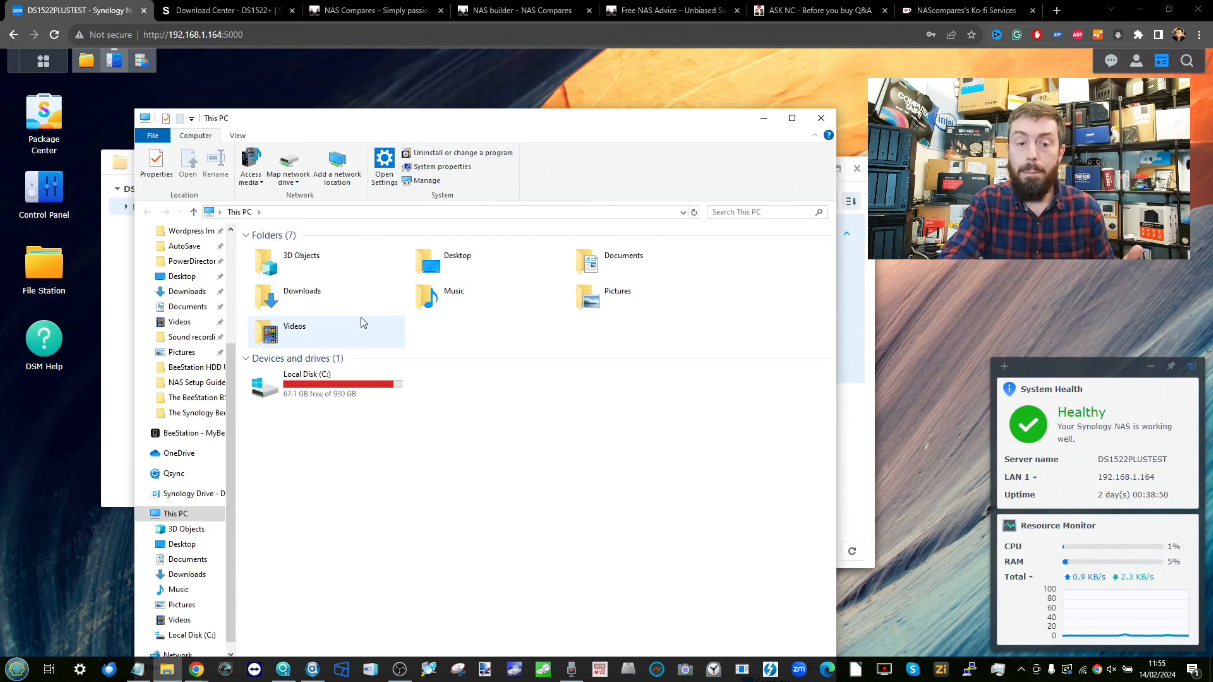
left_click(349, 390)
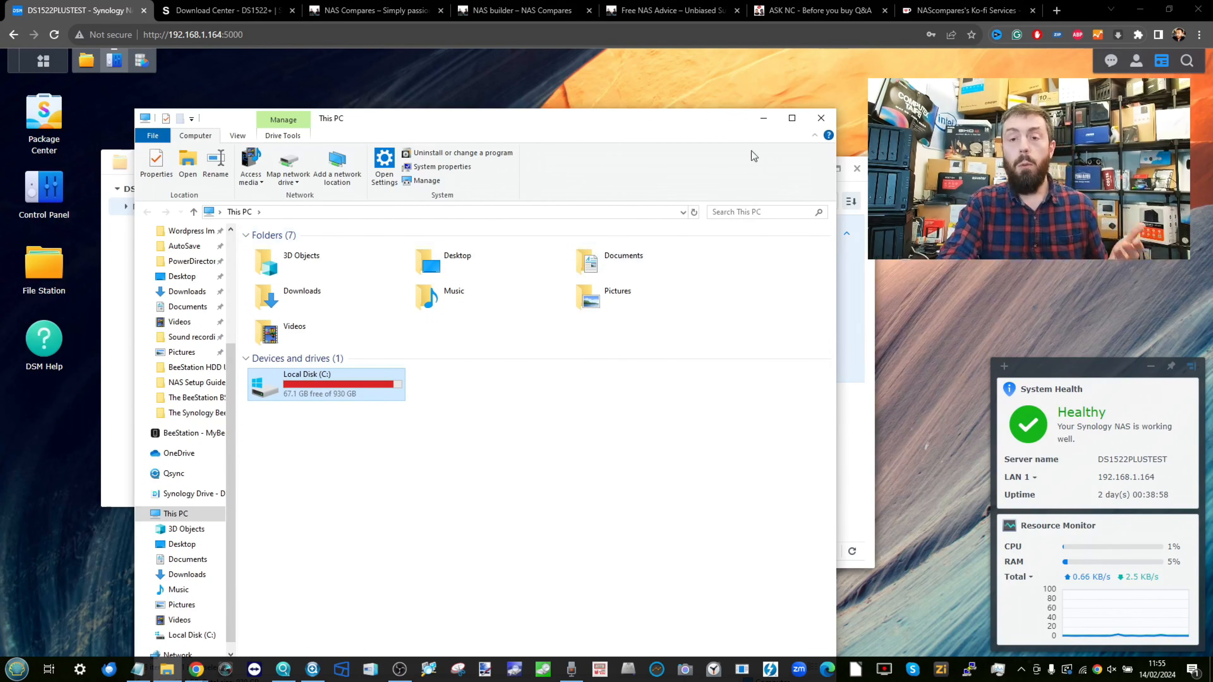
left_click(763, 118)
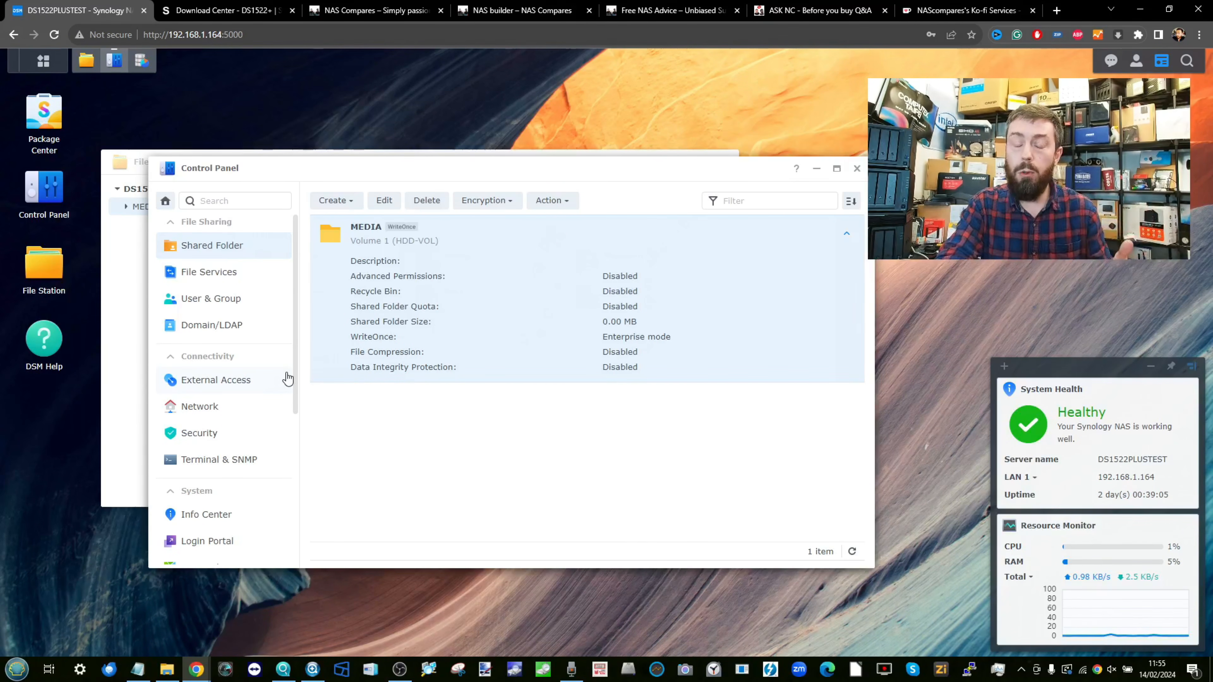
Switch to Synology Assistant, select the DS1522PLUSTEST server, and start the Map Drive wizard for it.
left_click(313, 669)
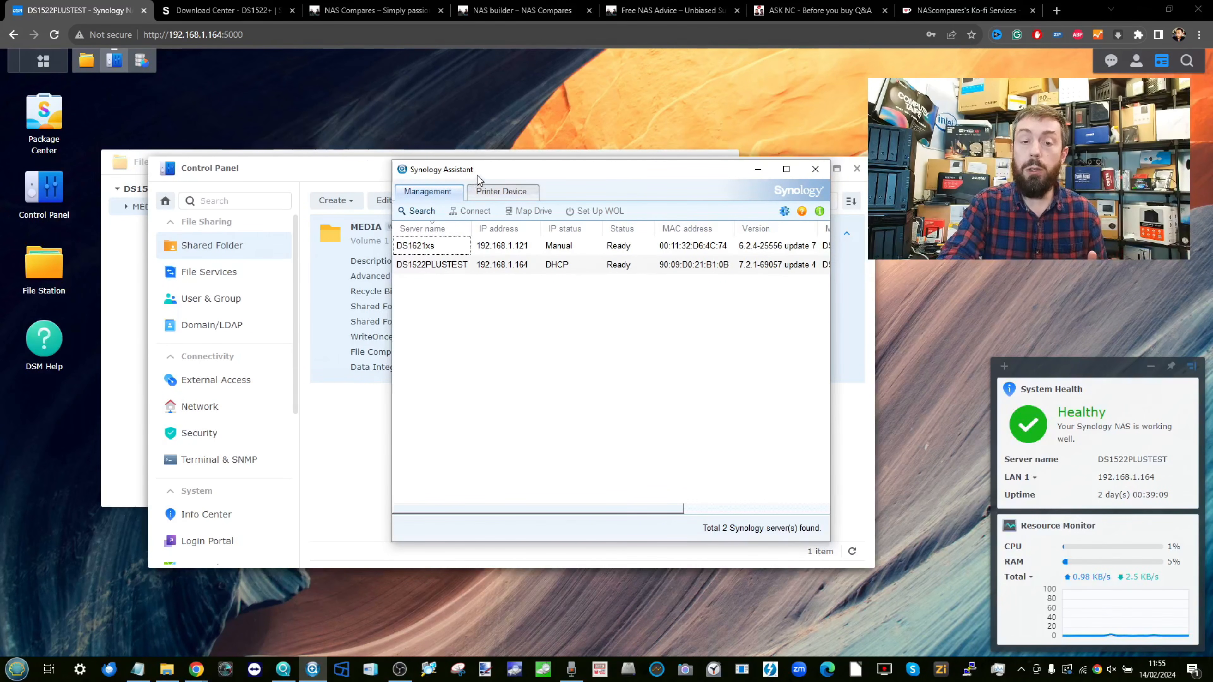
left_click_drag(477, 178, 391, 145)
left_click(356, 232)
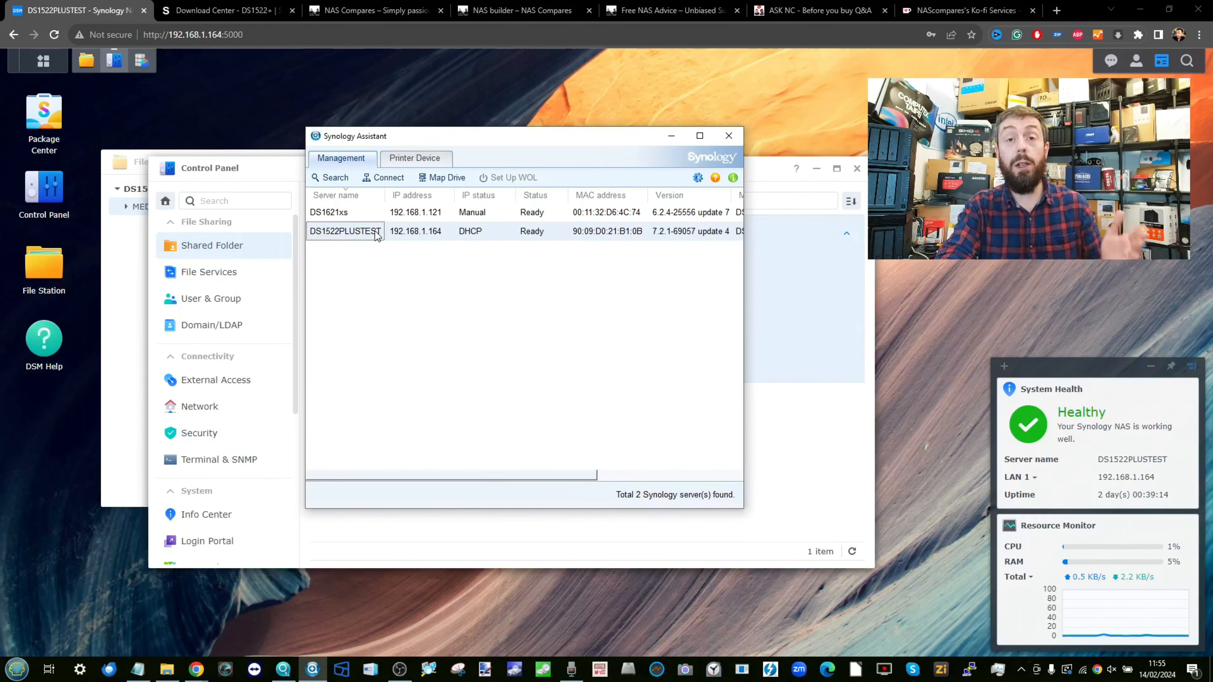
left_click(439, 178)
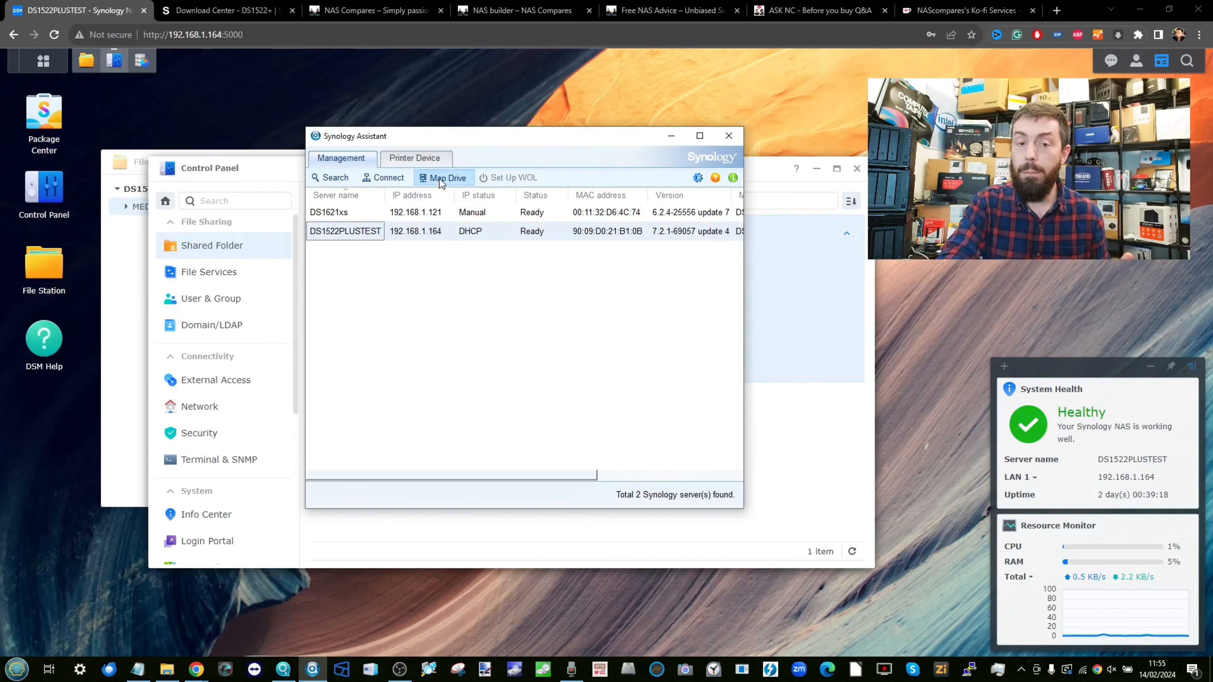
right_click(440, 229)
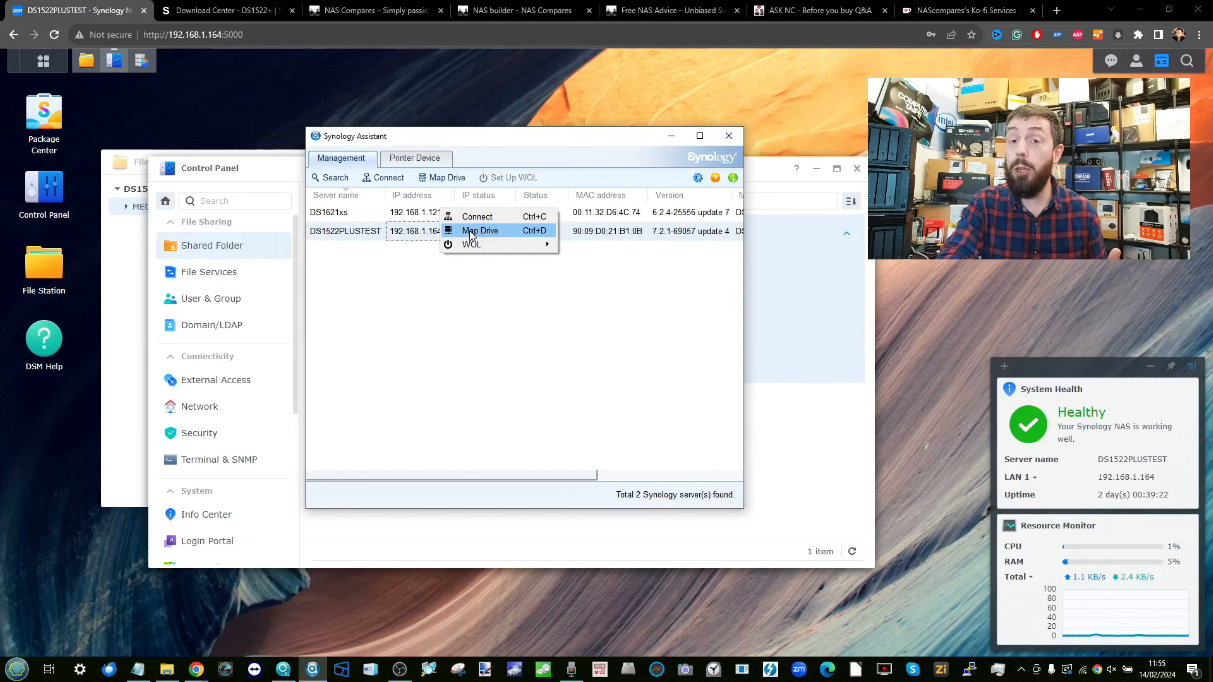
left_click(472, 234)
Enter the personal user's name and account password in the Map Drive wizard and continue to the network folder mapping.
left_click(450, 244)
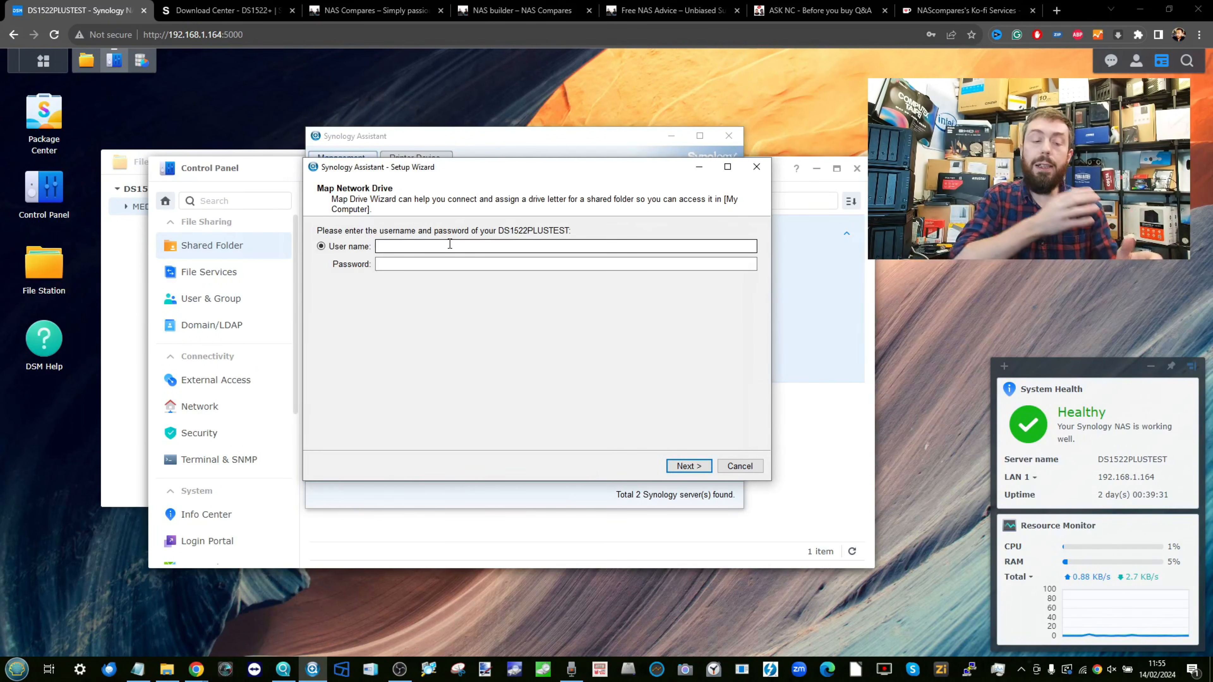
type("ALAN")
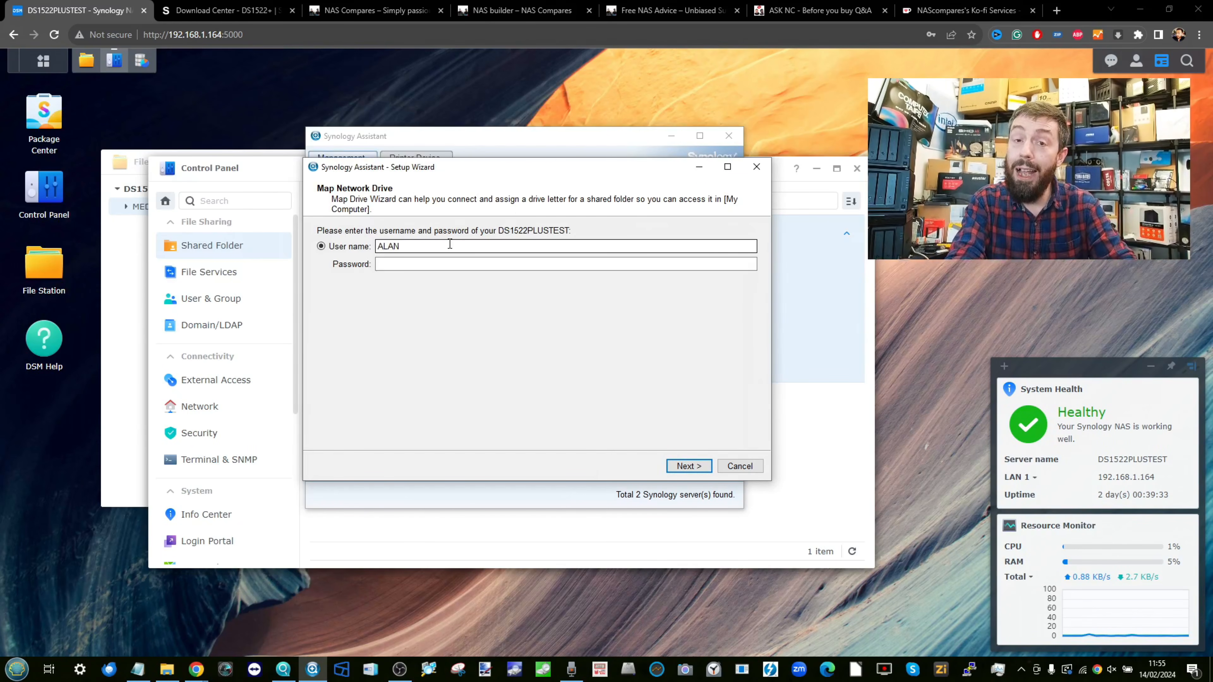
key("Tab")
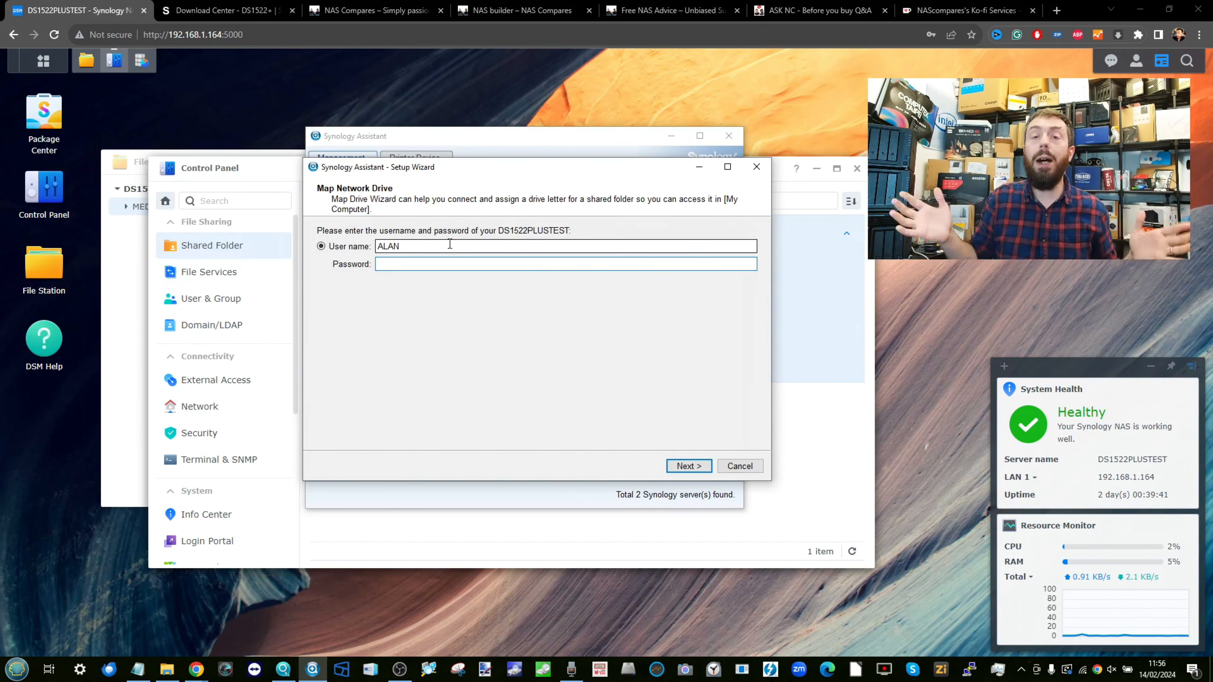
type("••")
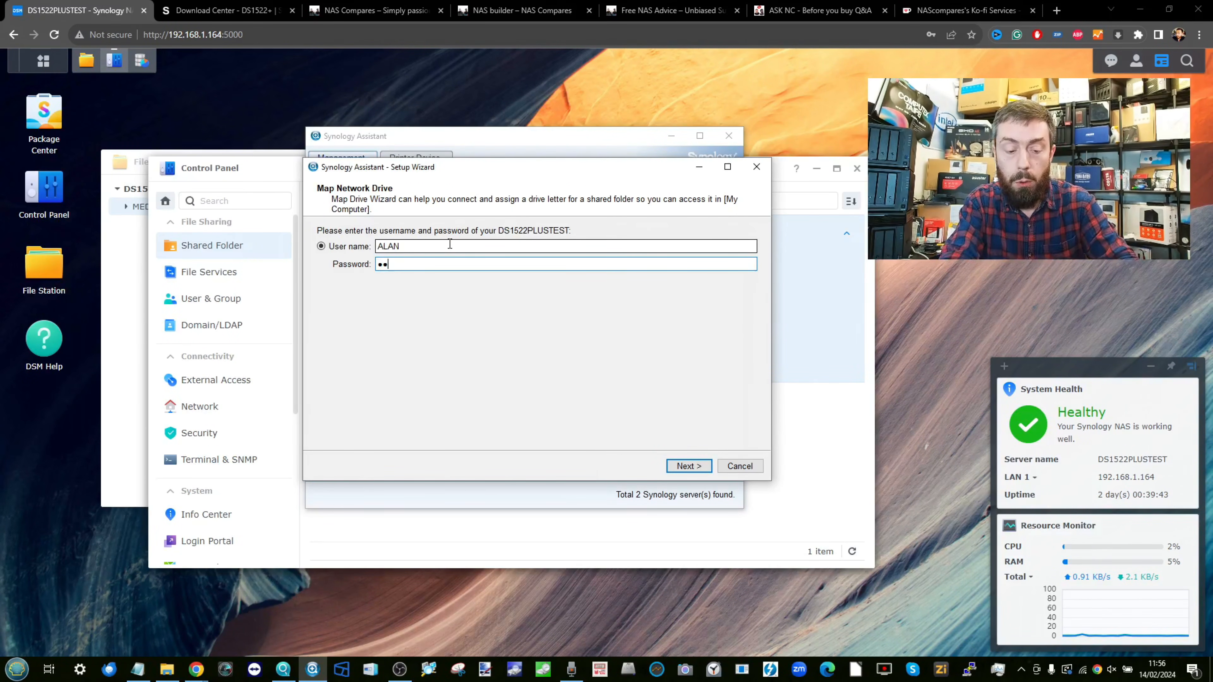
type("•••••••")
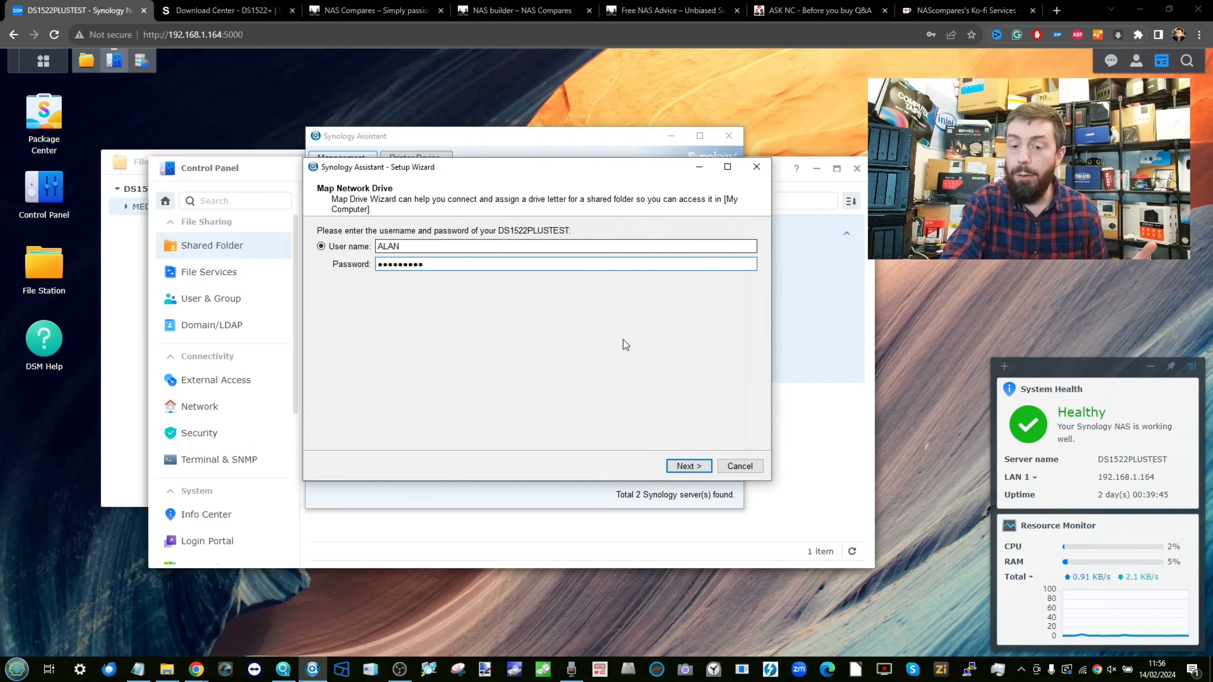
left_click(689, 466)
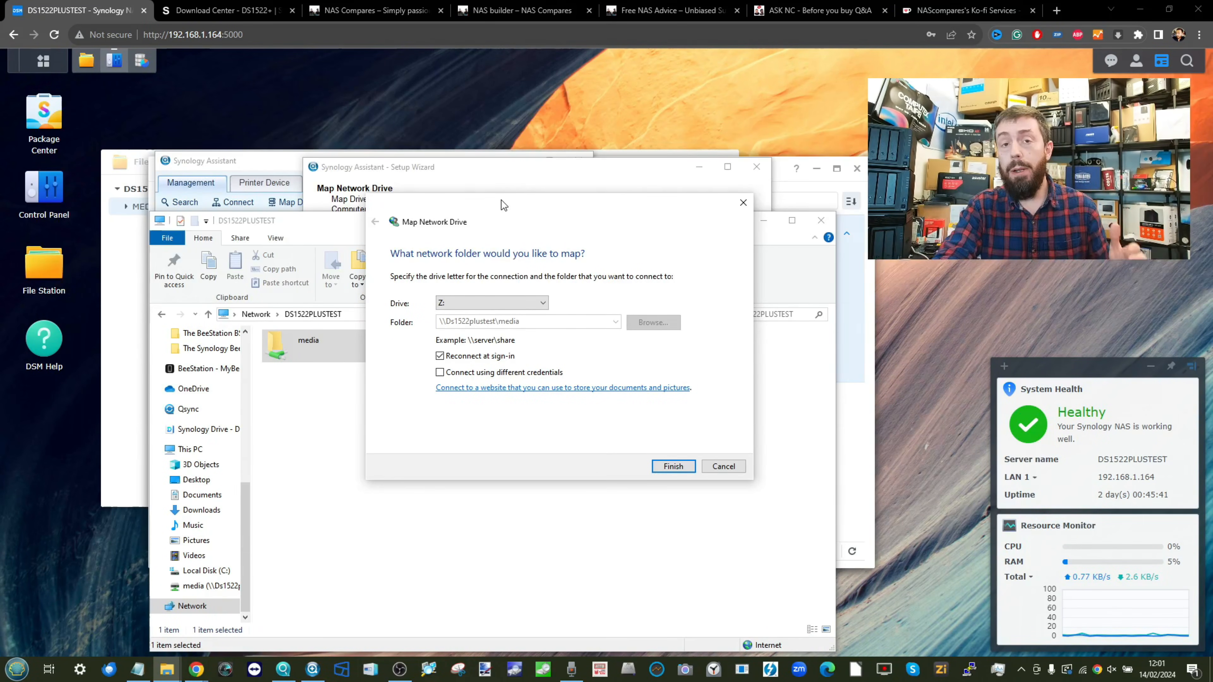
Map the media network folder to drive letter S: and open the mapped drive from This PC.
left_click_drag(468, 205, 662, 225)
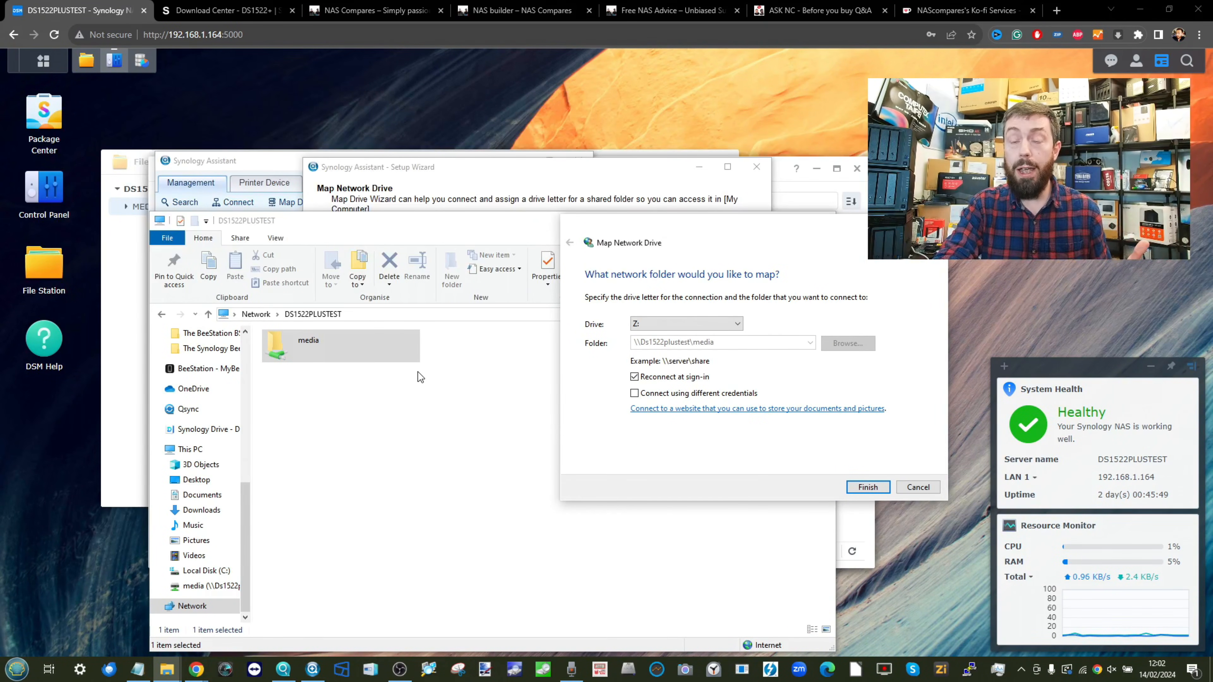
left_click_drag(655, 232, 454, 207)
left_click(466, 299)
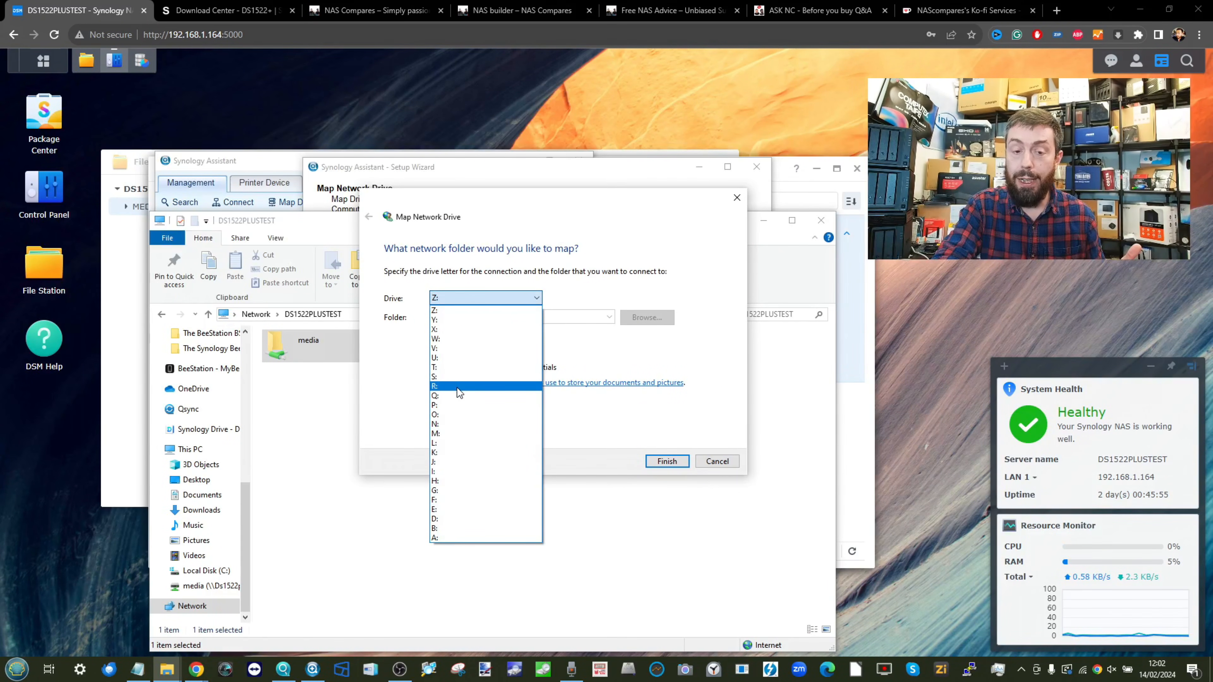
left_click(521, 377)
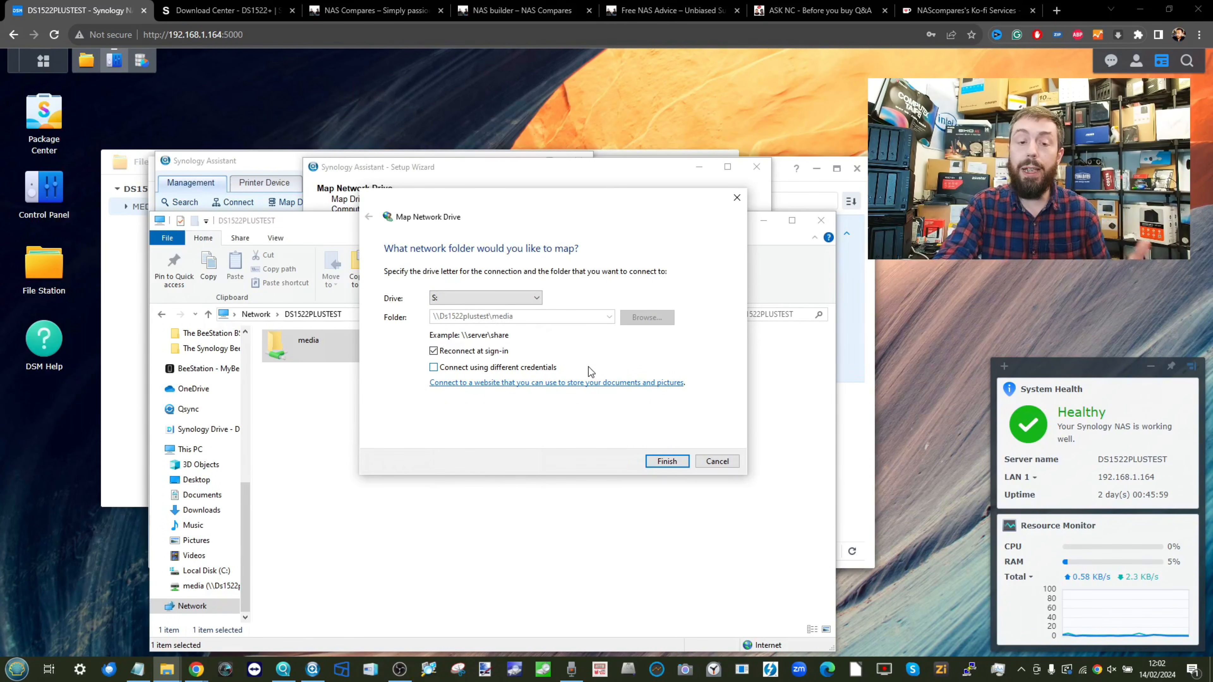
left_click(668, 461)
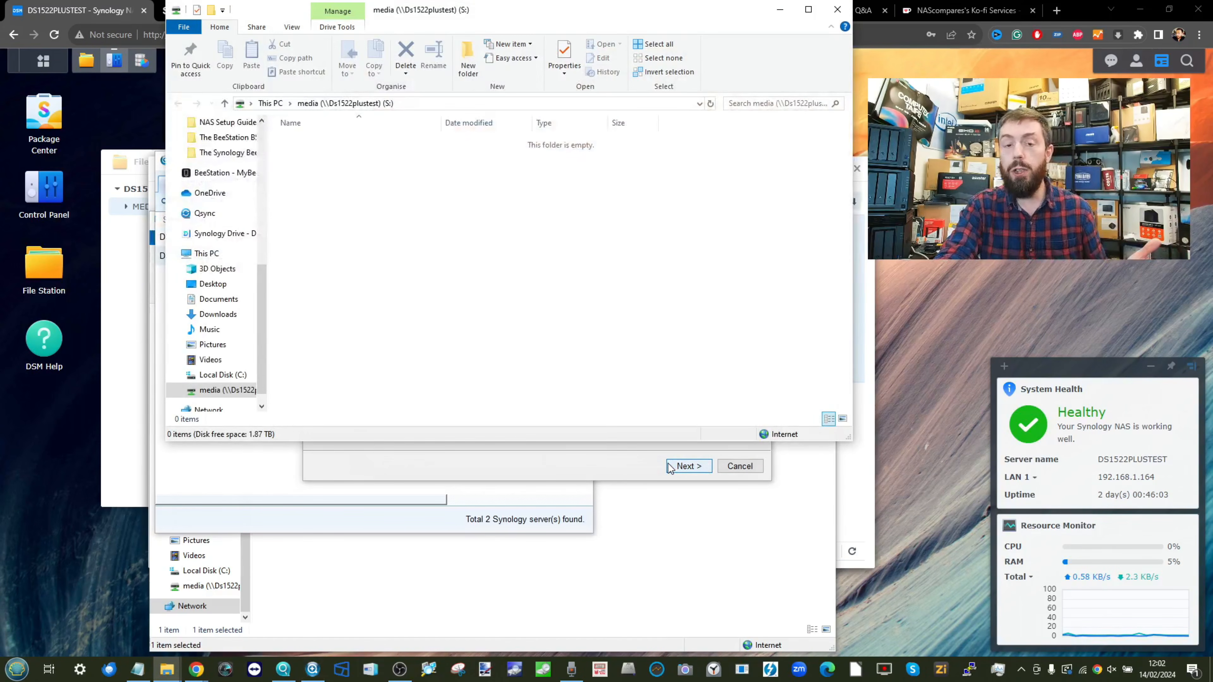
left_click(271, 103)
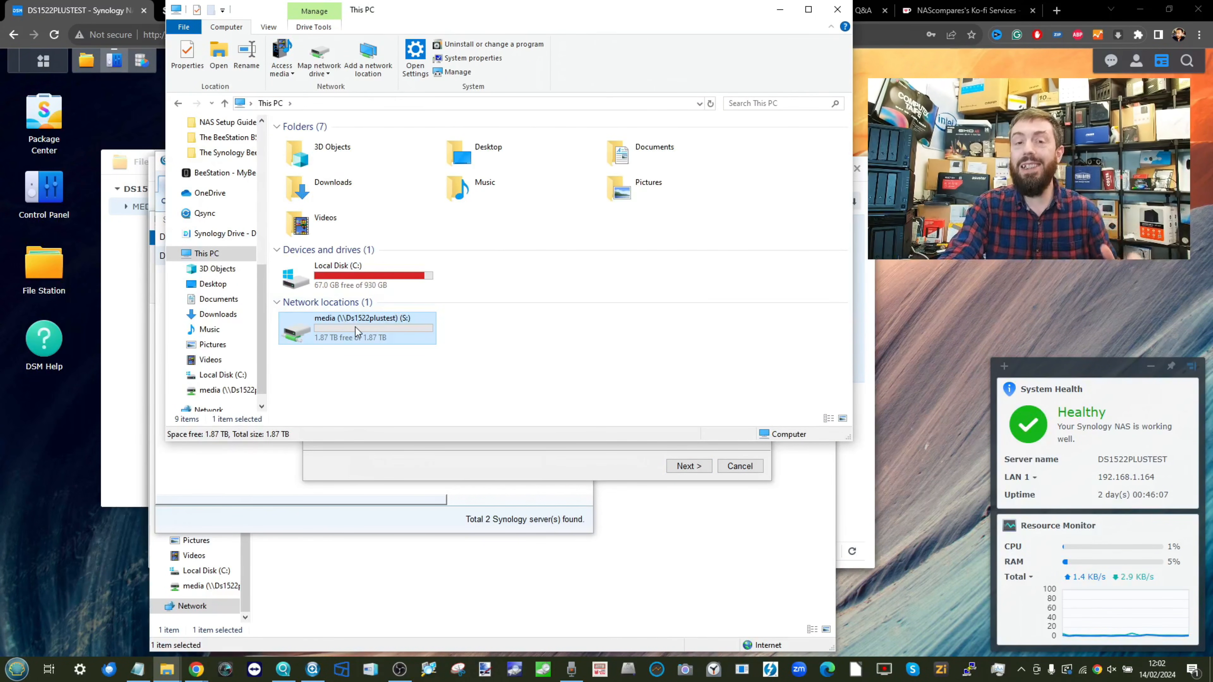
double_click(332, 325)
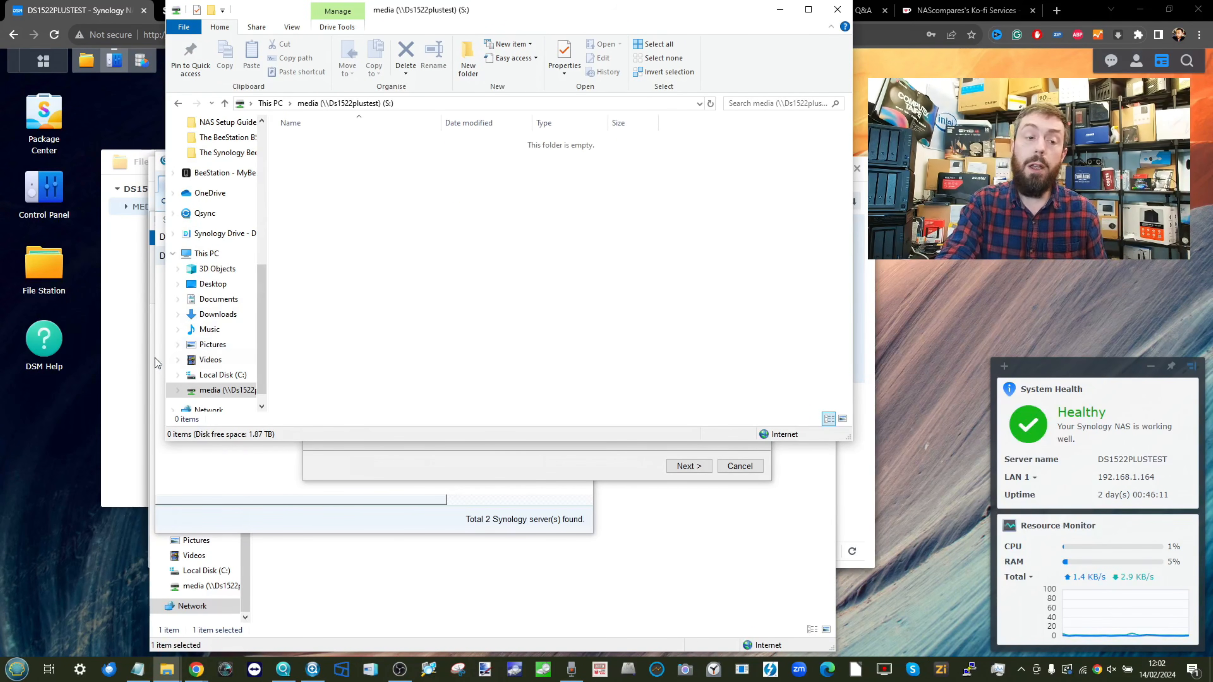
Minimize Control Panel and upload eight Synology Beestation HDD Upgrade images from the computer into File Station's MEDIA folder with Overwrite.
left_click(47, 438)
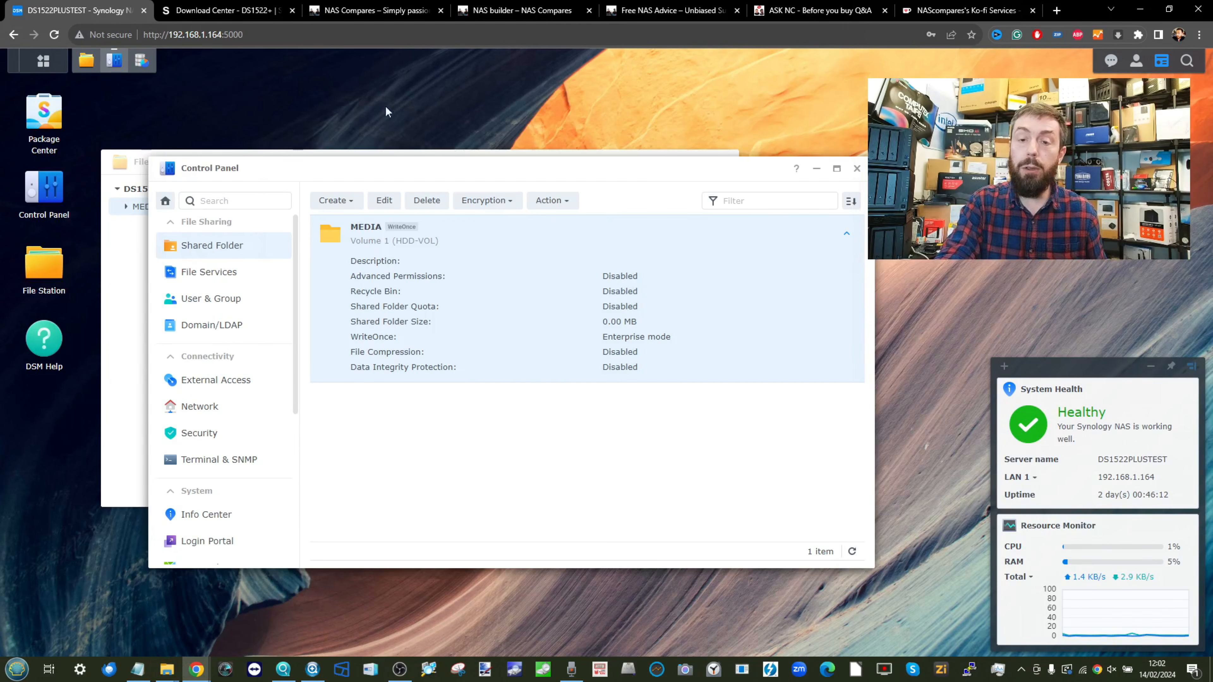
left_click(815, 169)
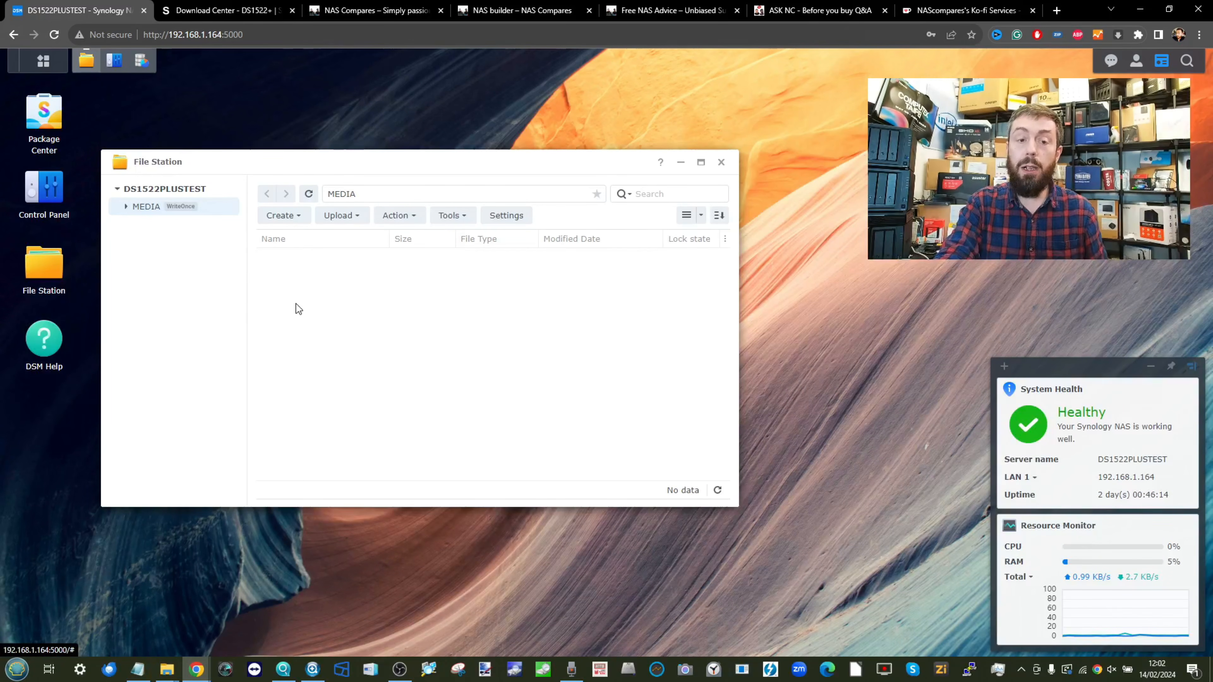
left_click(167, 670)
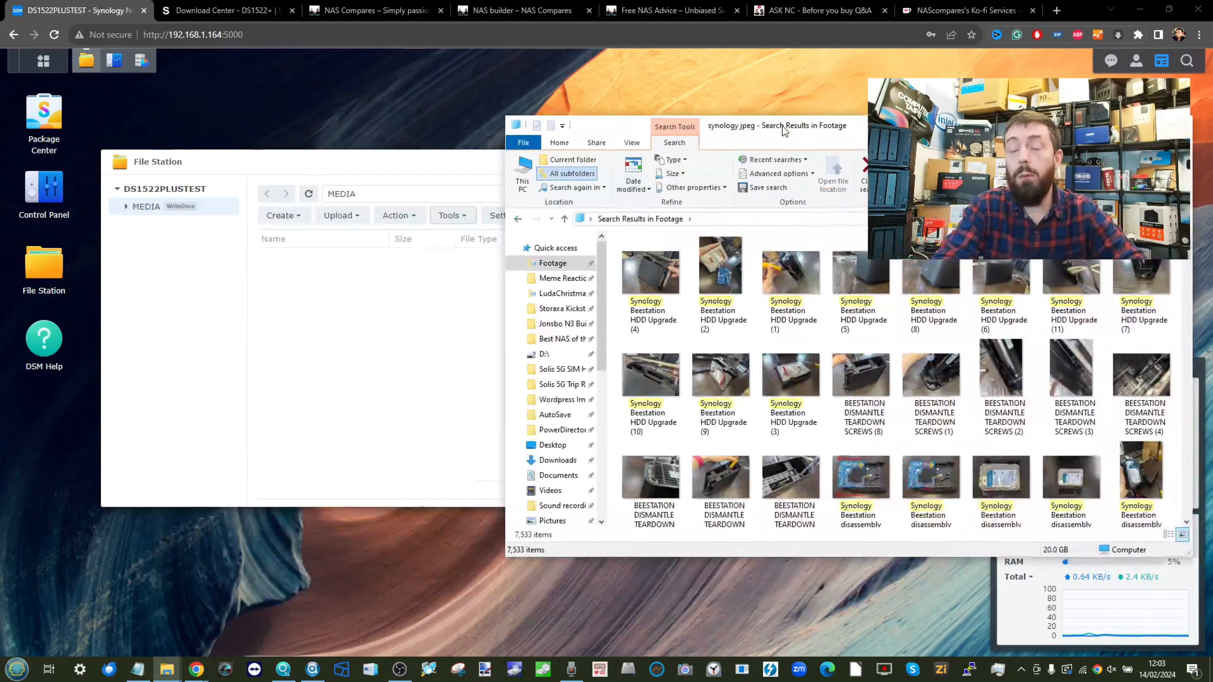
left_click_drag(605, 269, 1147, 294)
left_click_drag(623, 287, 378, 389)
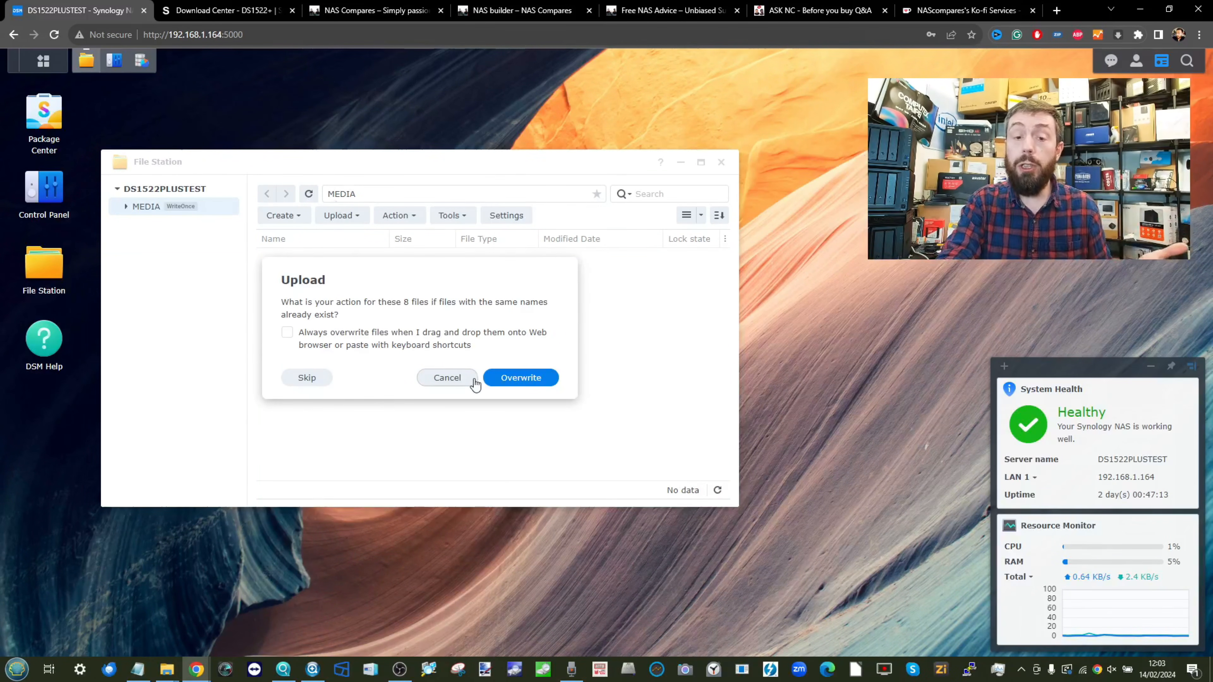
left_click(514, 376)
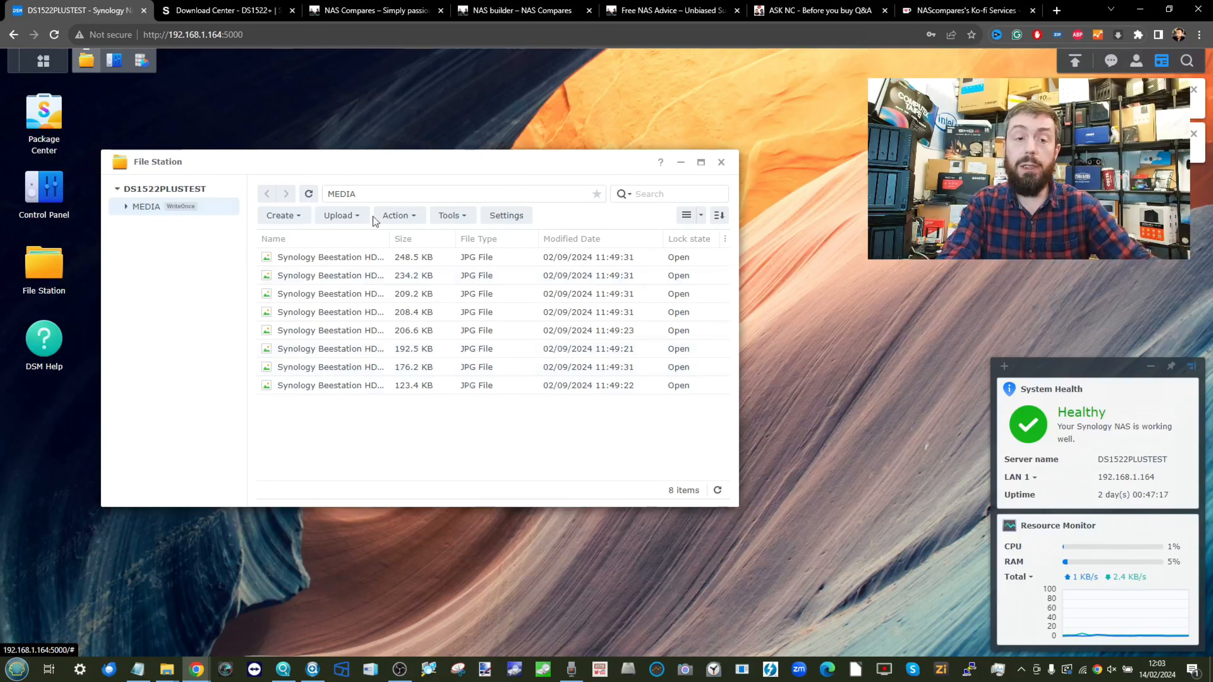
Upload the five BEESTASITON BACKUP RESTORE images to the MEDIA folder using the Upload - Overwrite option.
left_click(349, 217)
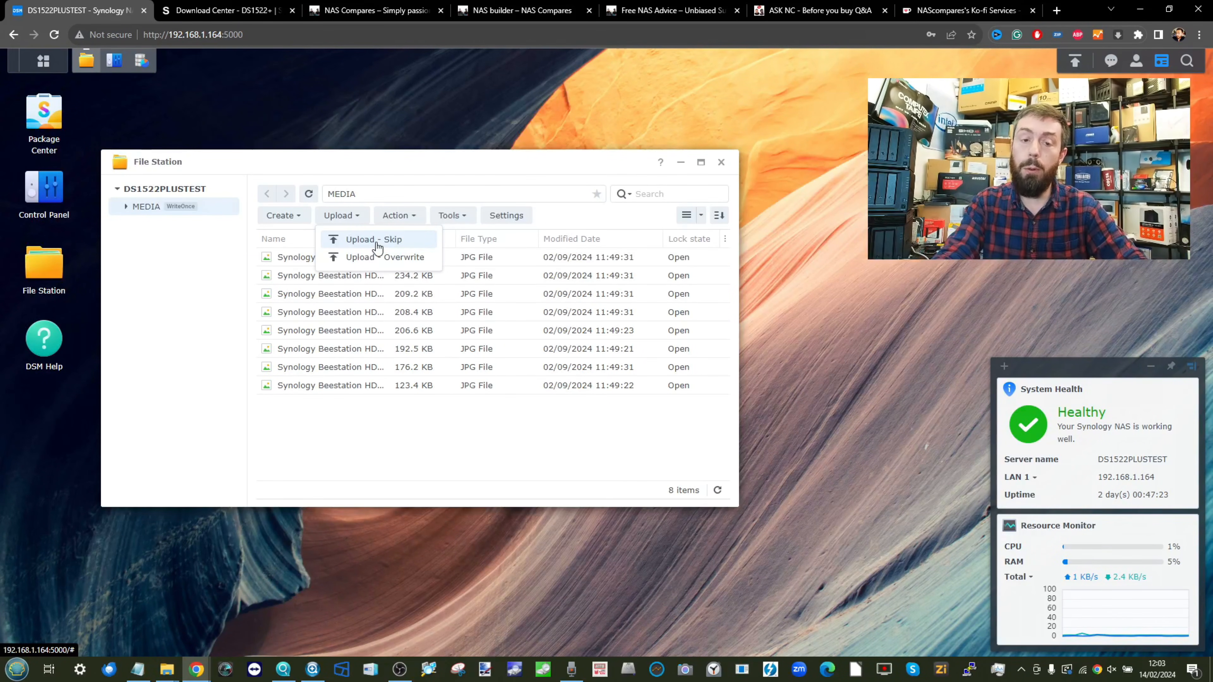
left_click(382, 259)
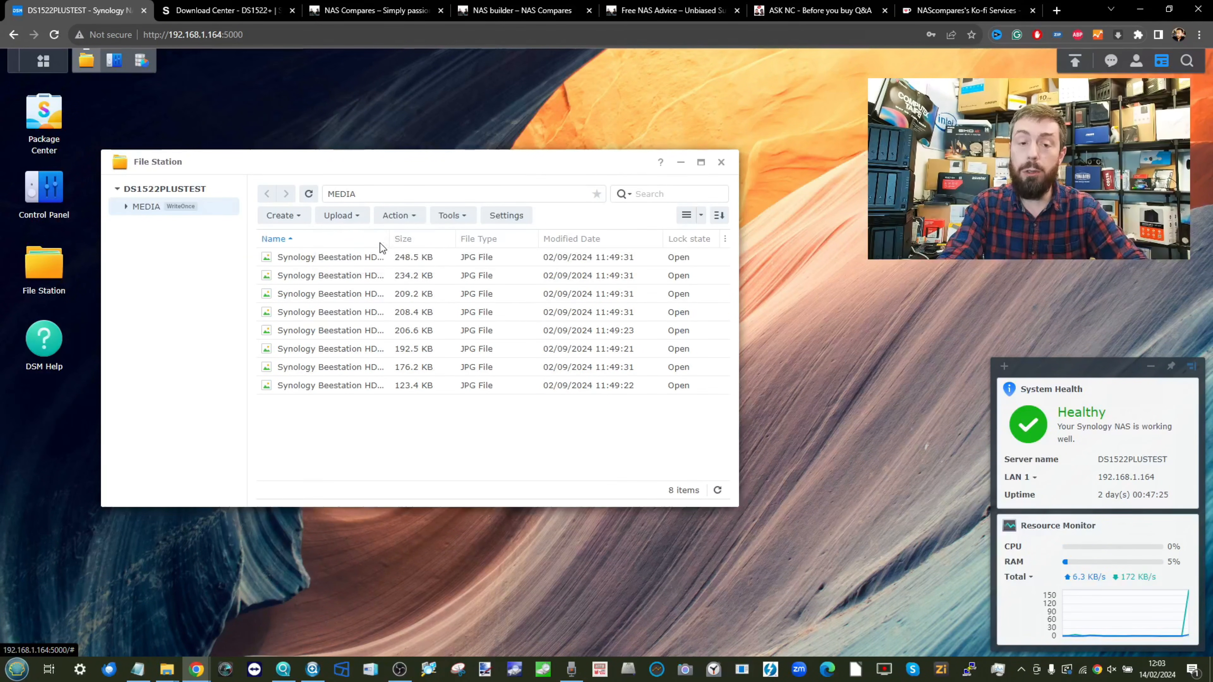
left_click_drag(113, 98, 428, 138)
left_click(499, 495)
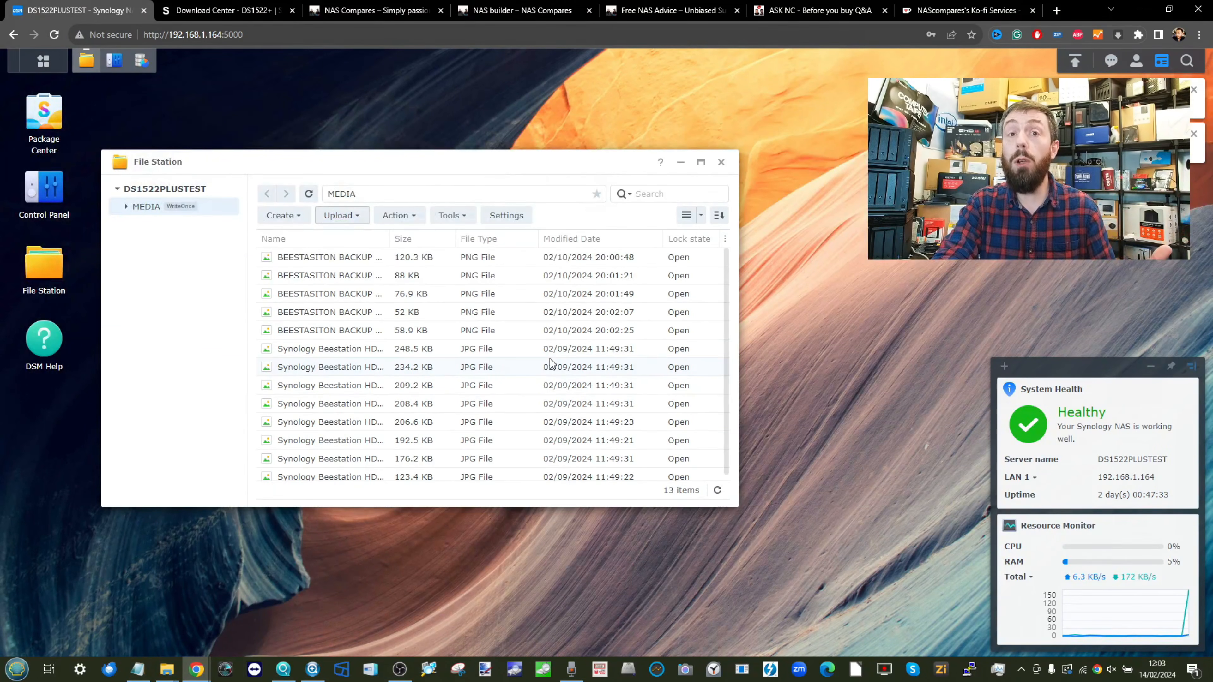
Switch to the mapped media (S:) drive in File Explorer and check that it lists the uploaded images.
mouse_move(167, 670)
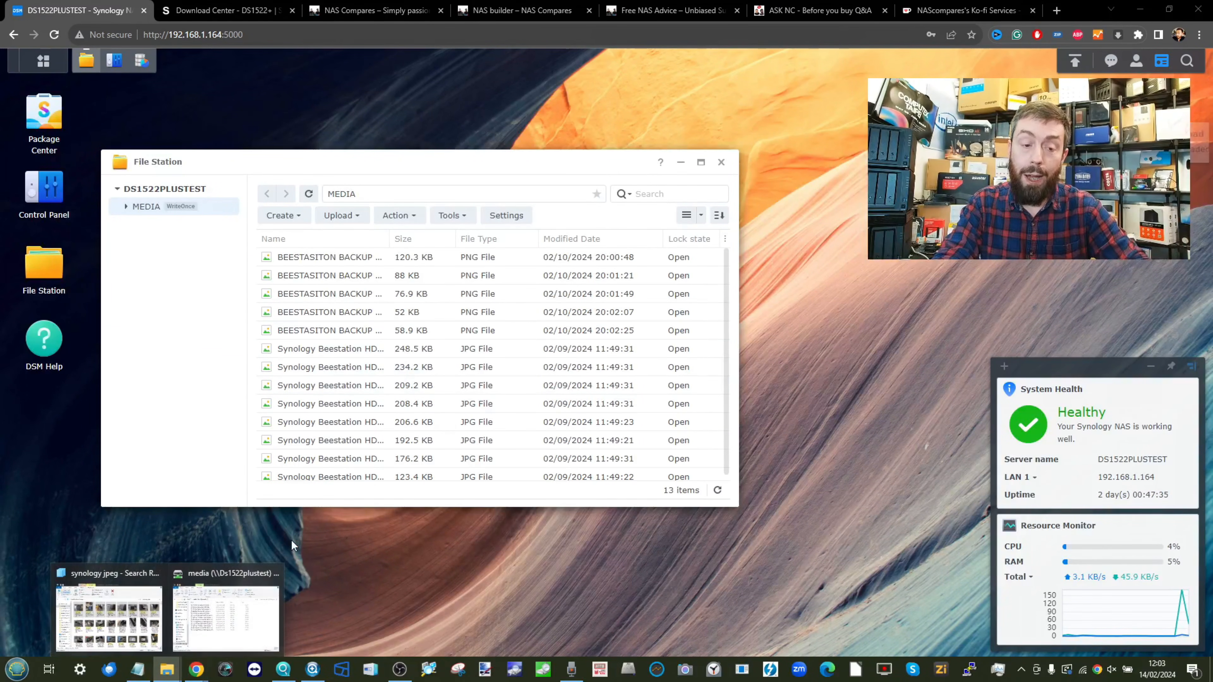
mouse_move(106, 621)
left_click(224, 619)
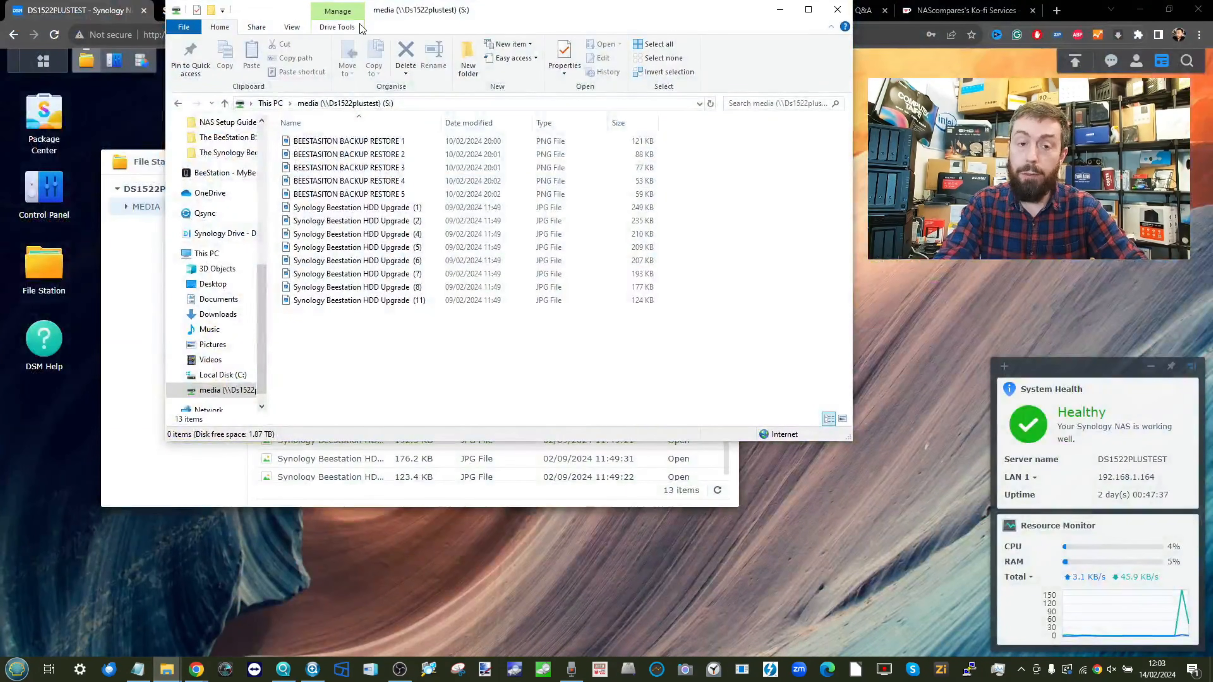
left_click_drag(476, 319, 349, 146)
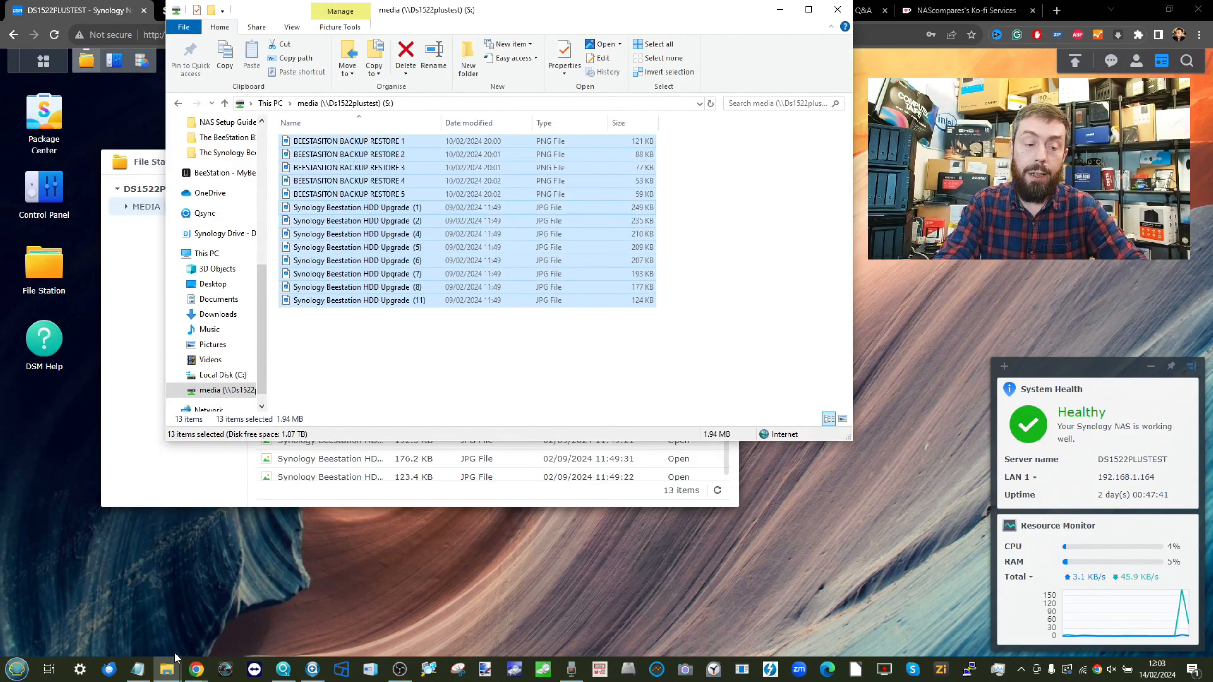
Try to copy seven images from the Footage search results into the mapped media (S:) drive, and dismiss the resulting dialog.
left_click(173, 666)
left_click(132, 624)
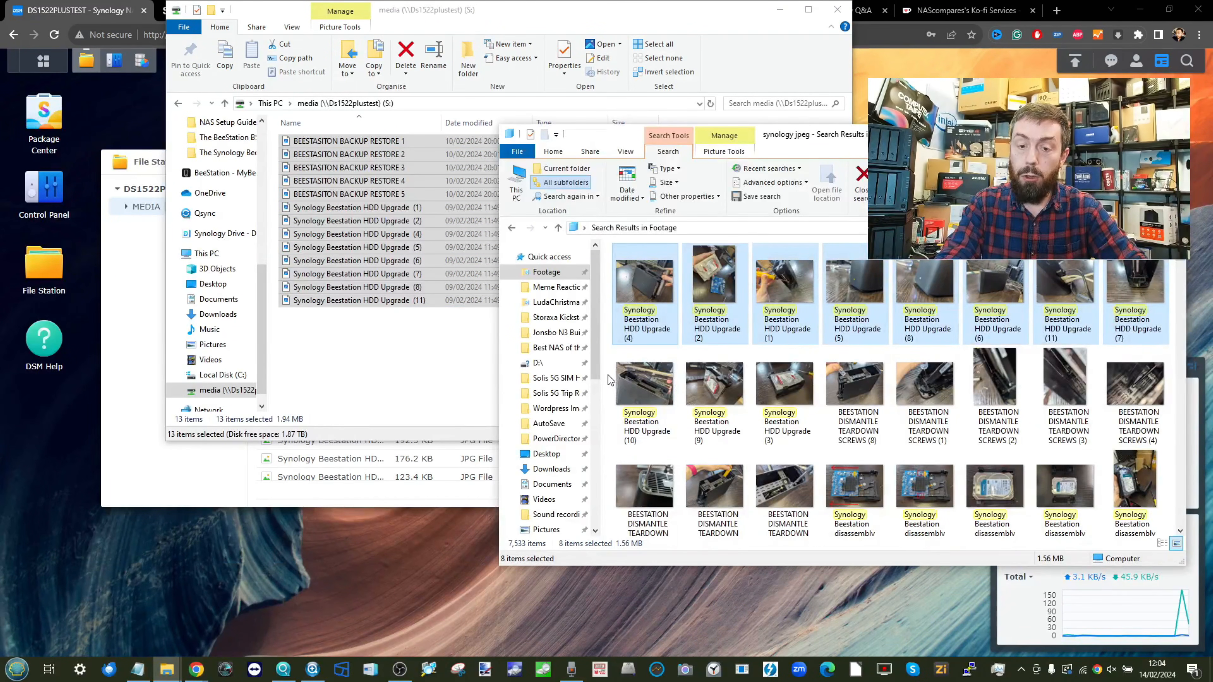
left_click_drag(612, 378, 1055, 381)
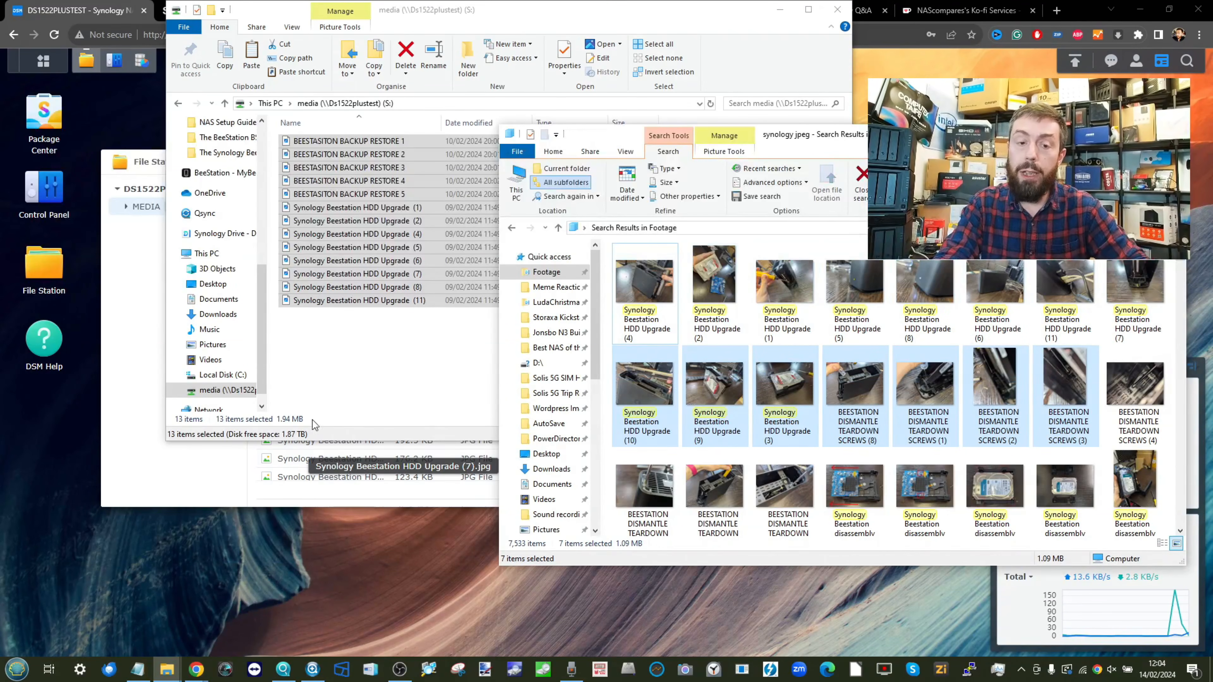
left_click(382, 364)
left_click_drag(517, 21, 417, 145)
key("ctrl+v")
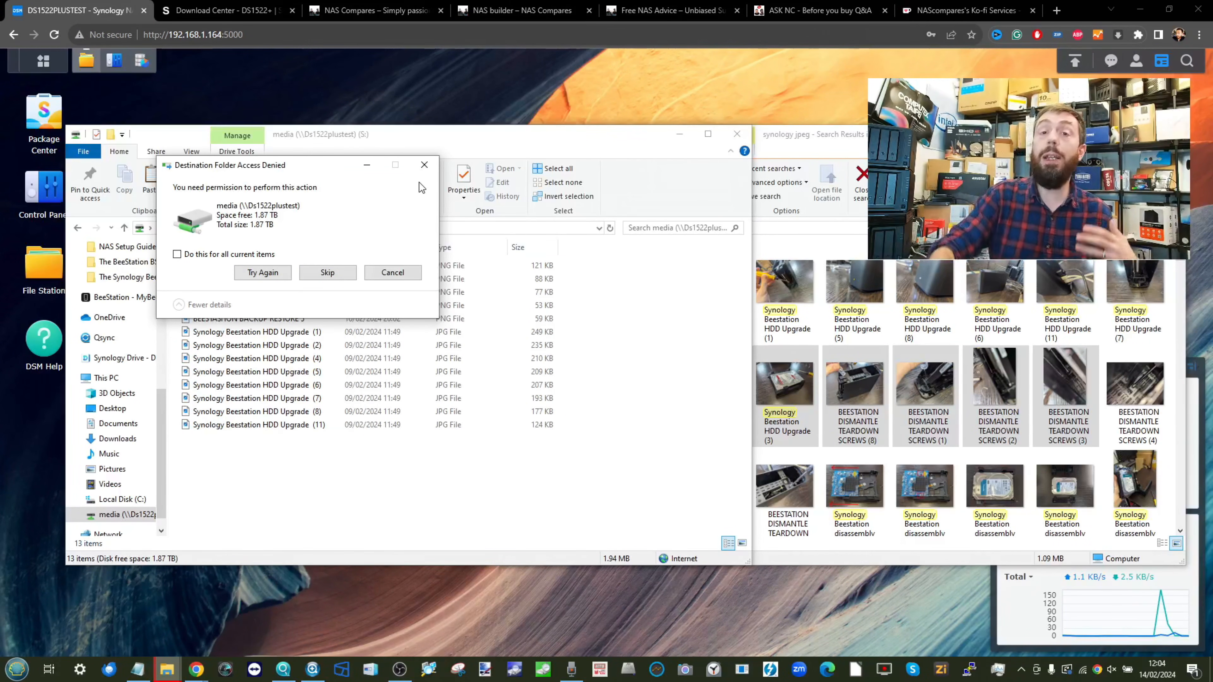
left_click(422, 165)
View Synology Beestation HDD Upgrade (4) and the next three images from the mapped drive, and close the viewer and drive window.
double_click(282, 358)
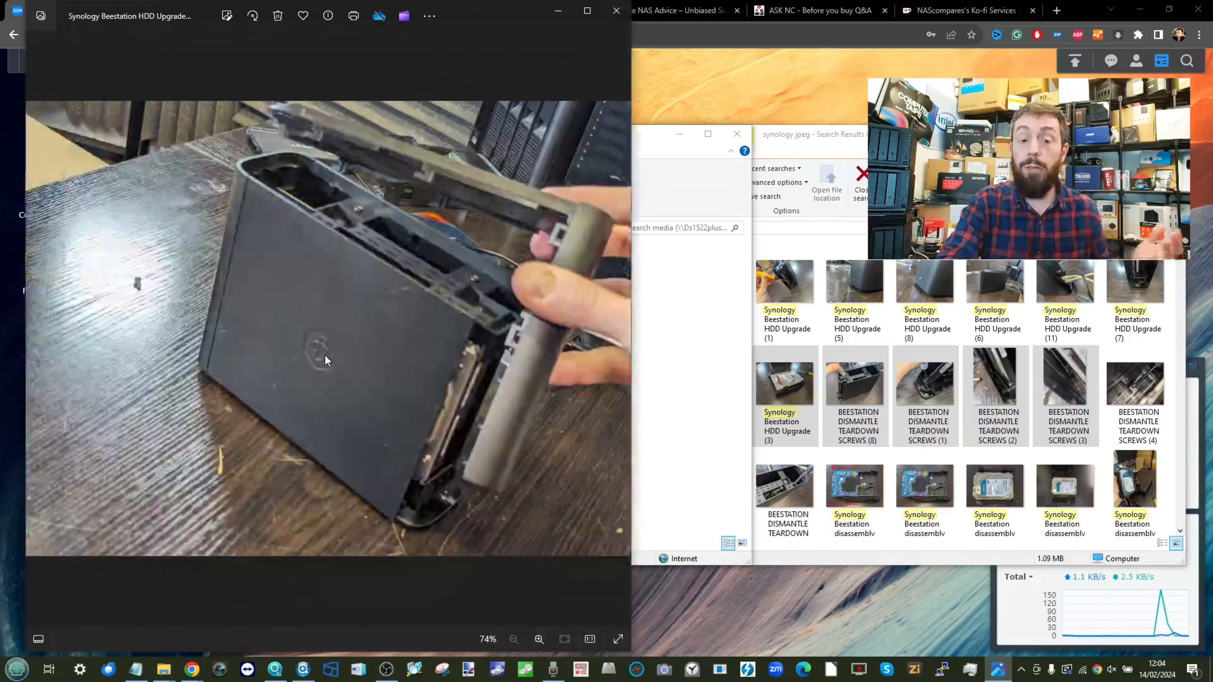
key("Right")
key("Right")
key("Right")
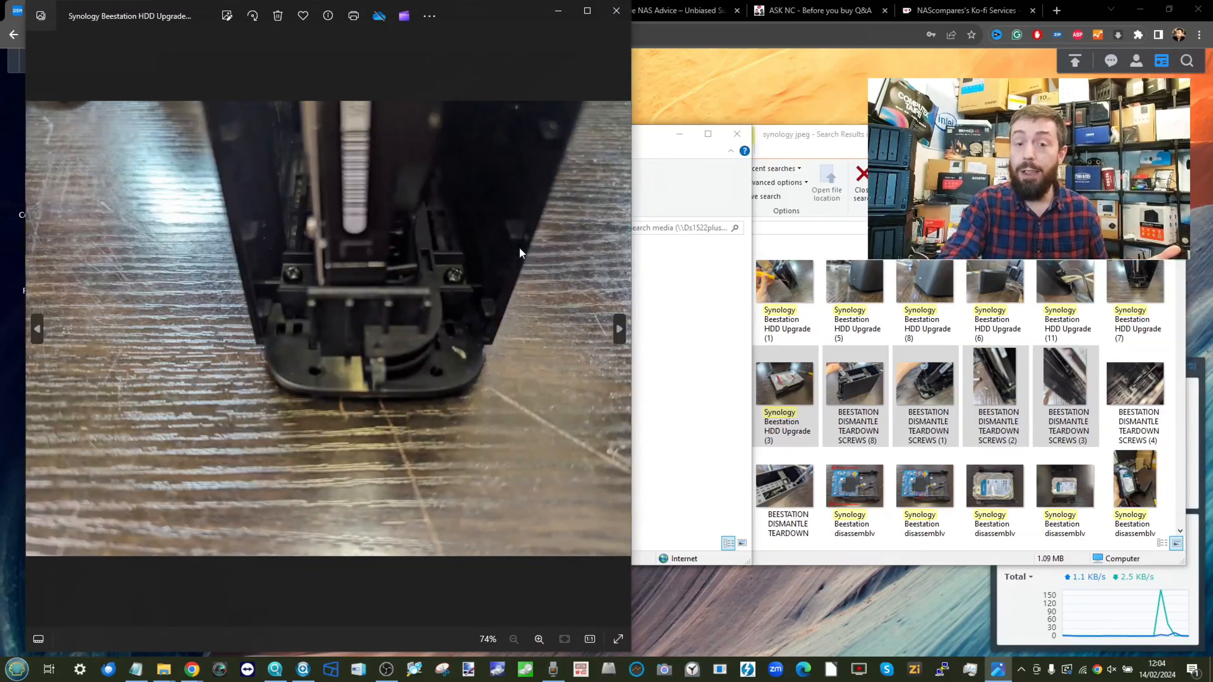
left_click(613, 13)
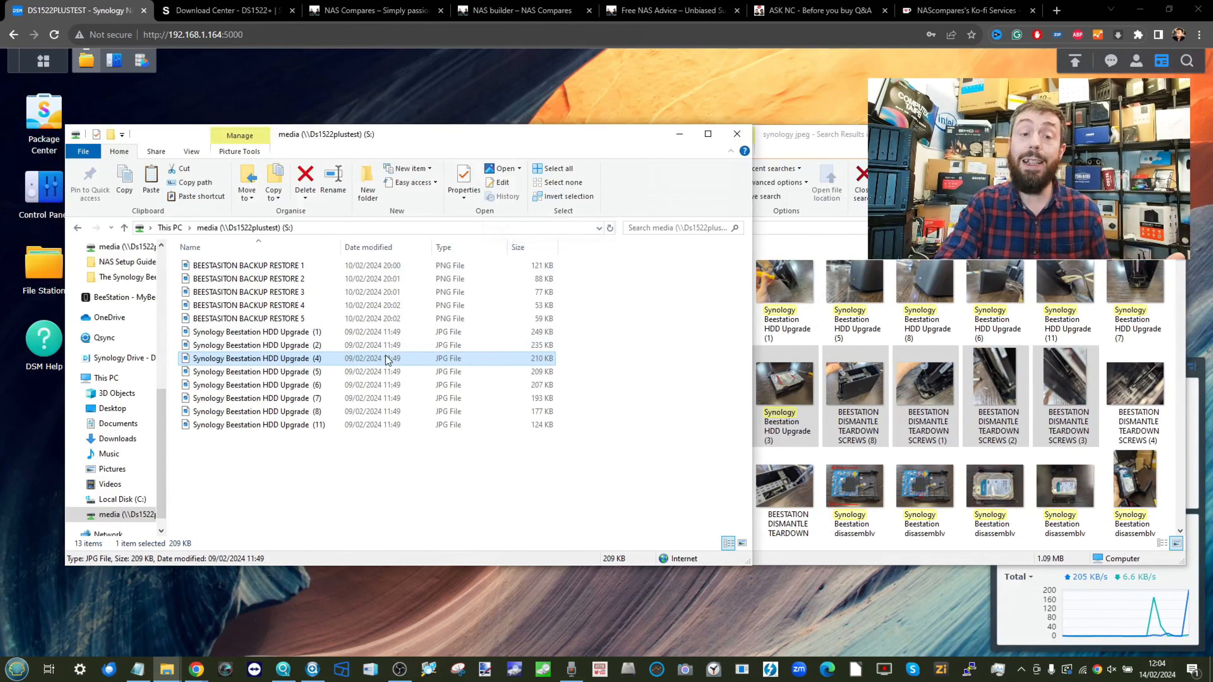
left_click(737, 135)
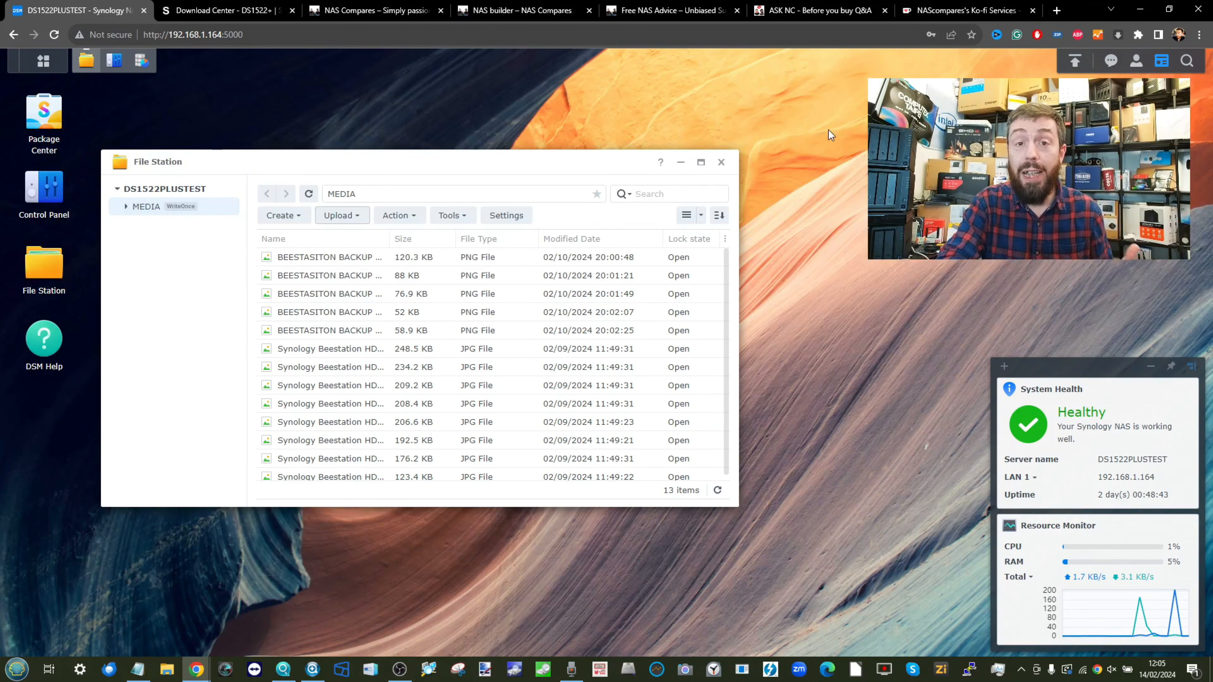
Close File Station, open Package Center, and enlarge its window in both width and height.
left_click(720, 163)
left_click(52, 126)
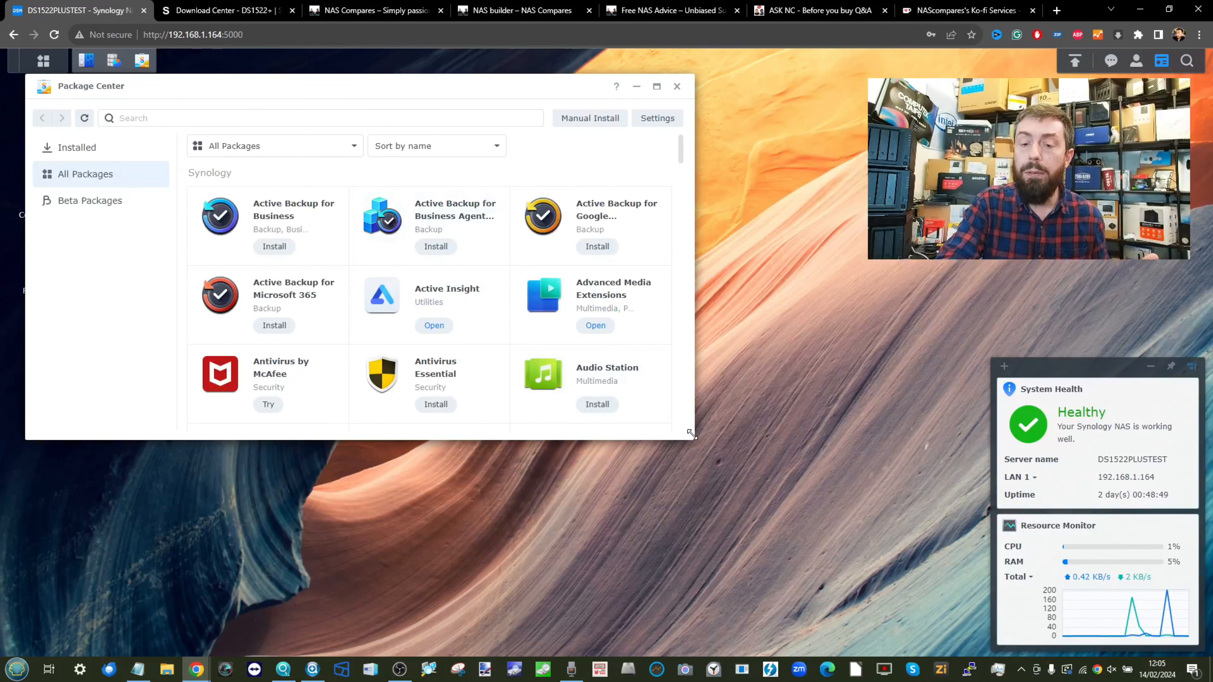
left_click_drag(691, 433, 960, 433)
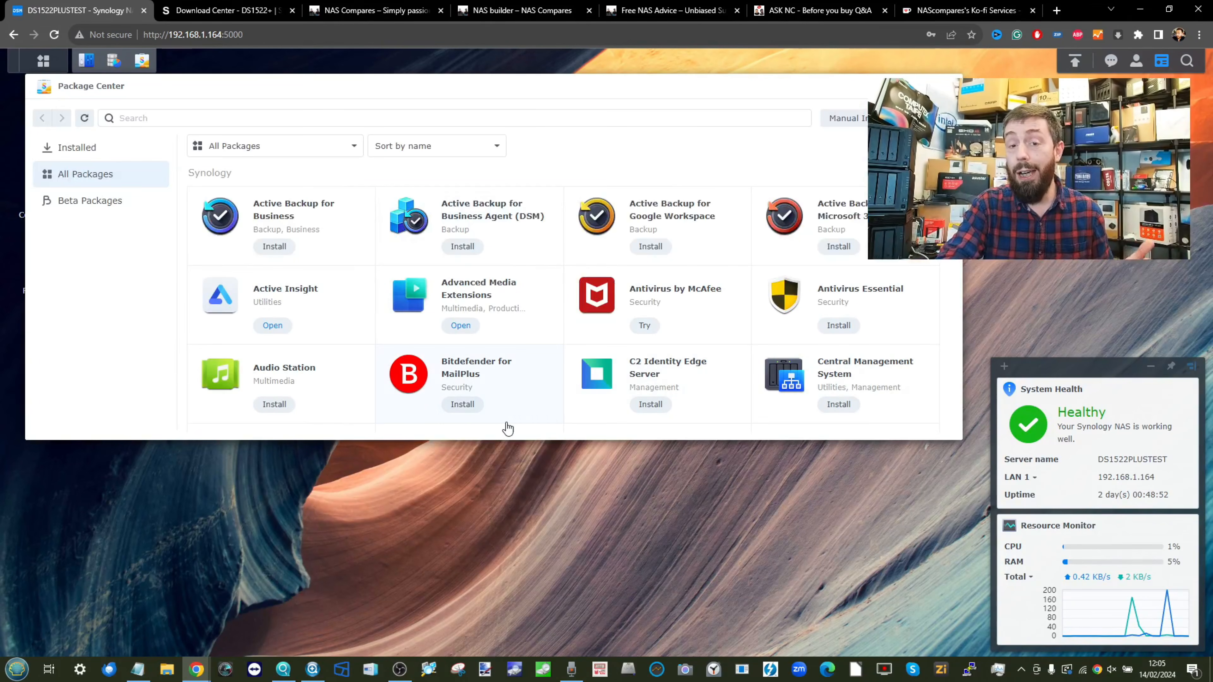
left_click_drag(539, 440, 538, 567)
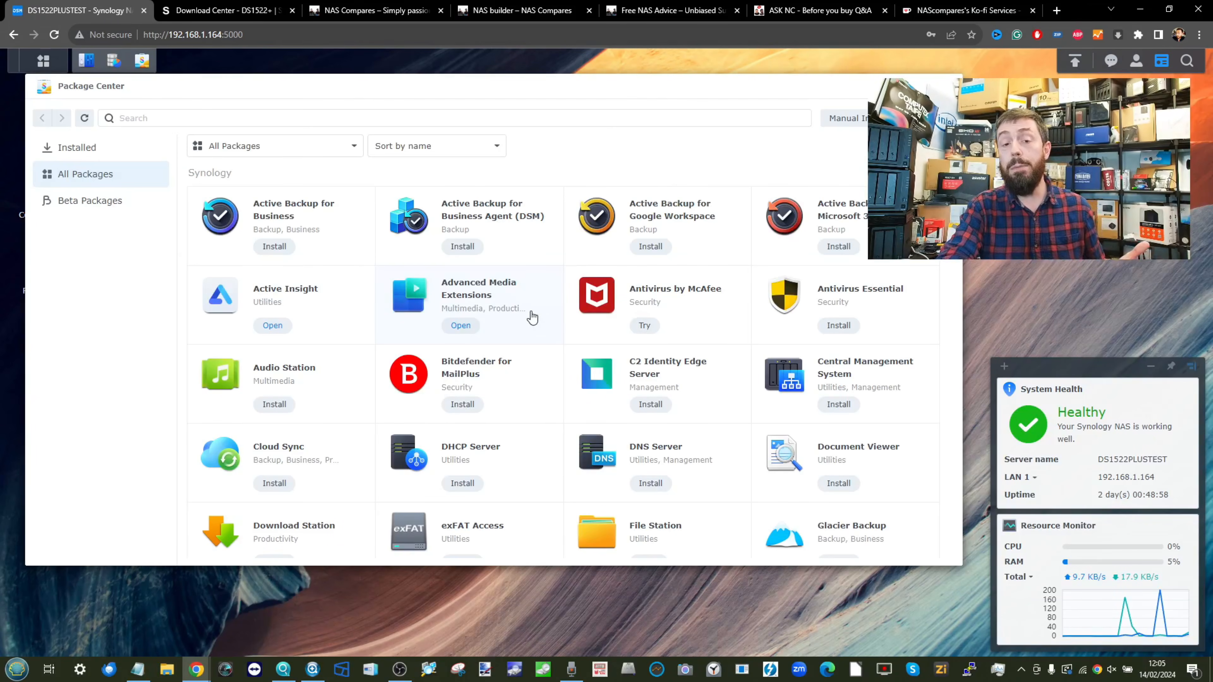
Browse the package list, open the Synology Office page, and check which packages its installation requires without installing it.
scroll(533, 318, "down", 6)
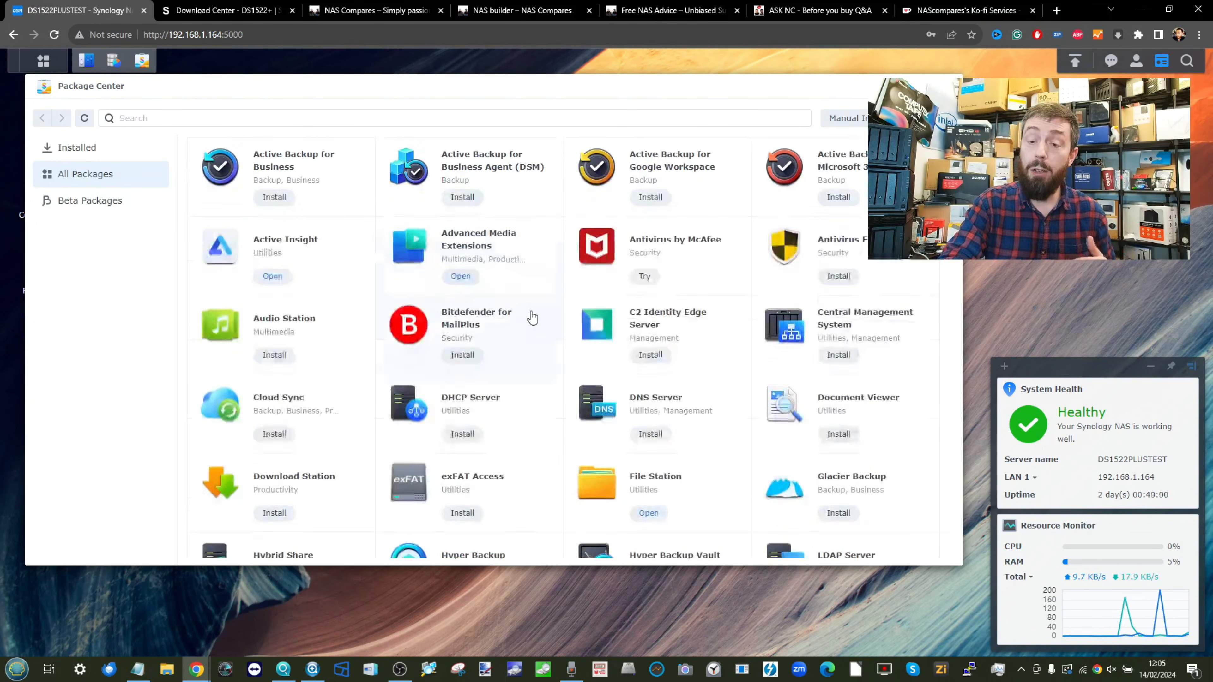
scroll(532, 318, "down", 1)
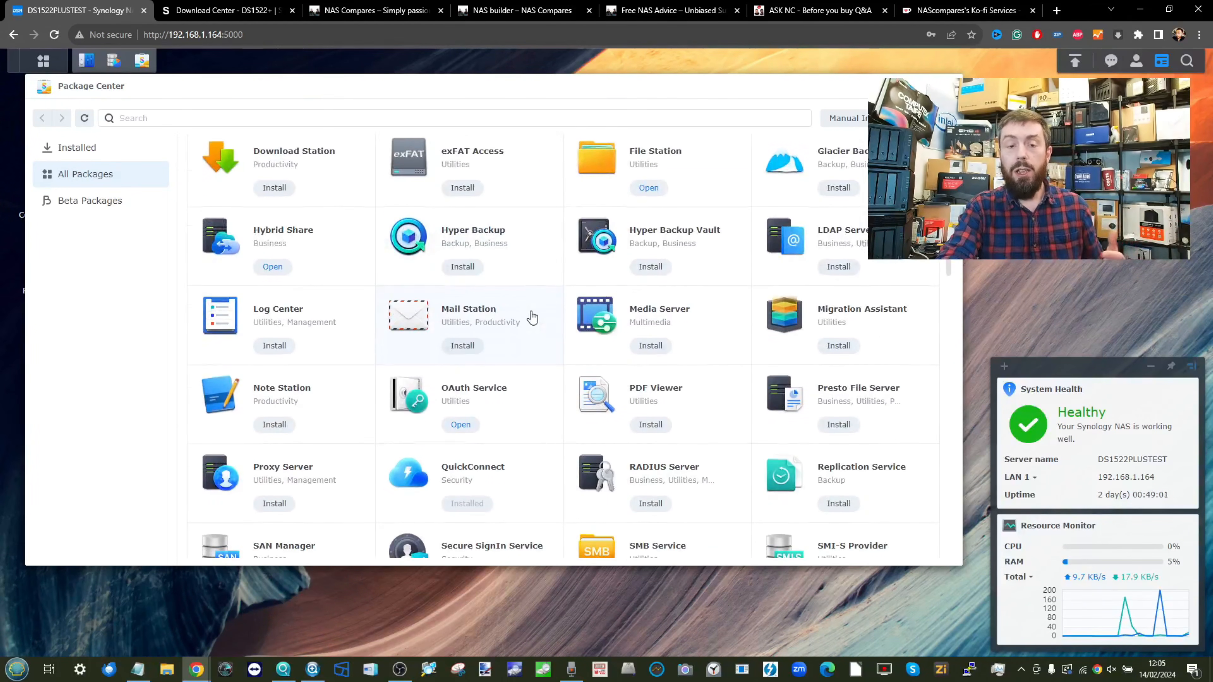
scroll(532, 318, "down", 1)
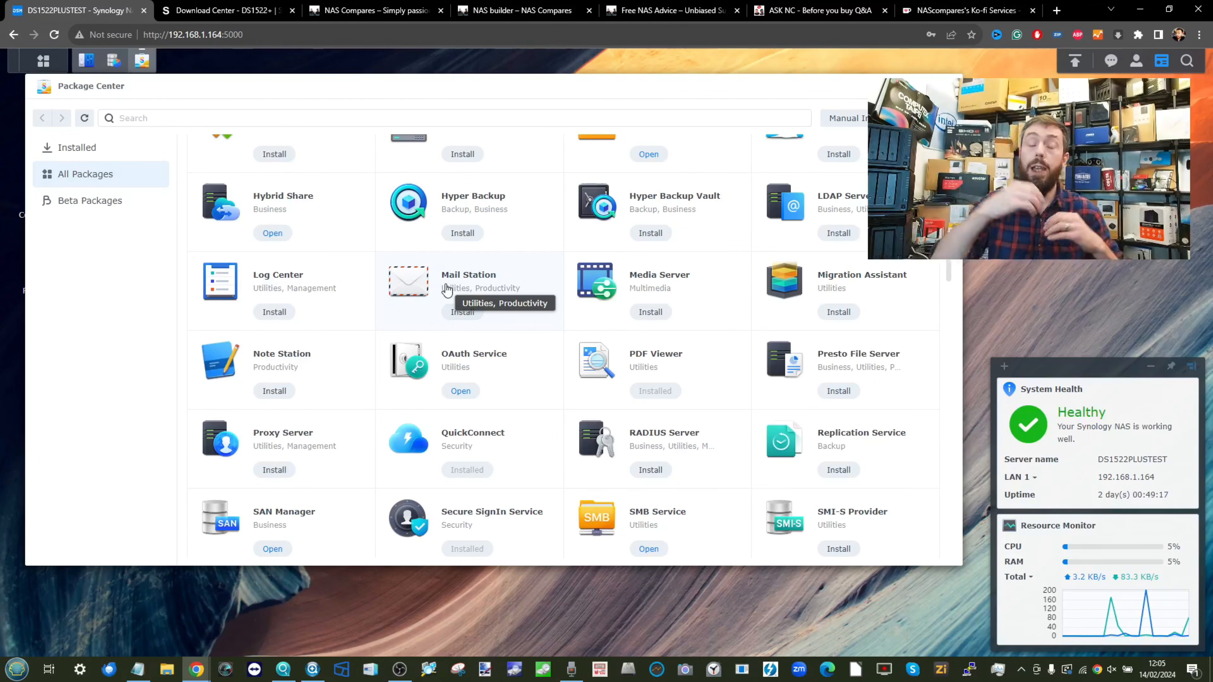
scroll(446, 290, "down", 5)
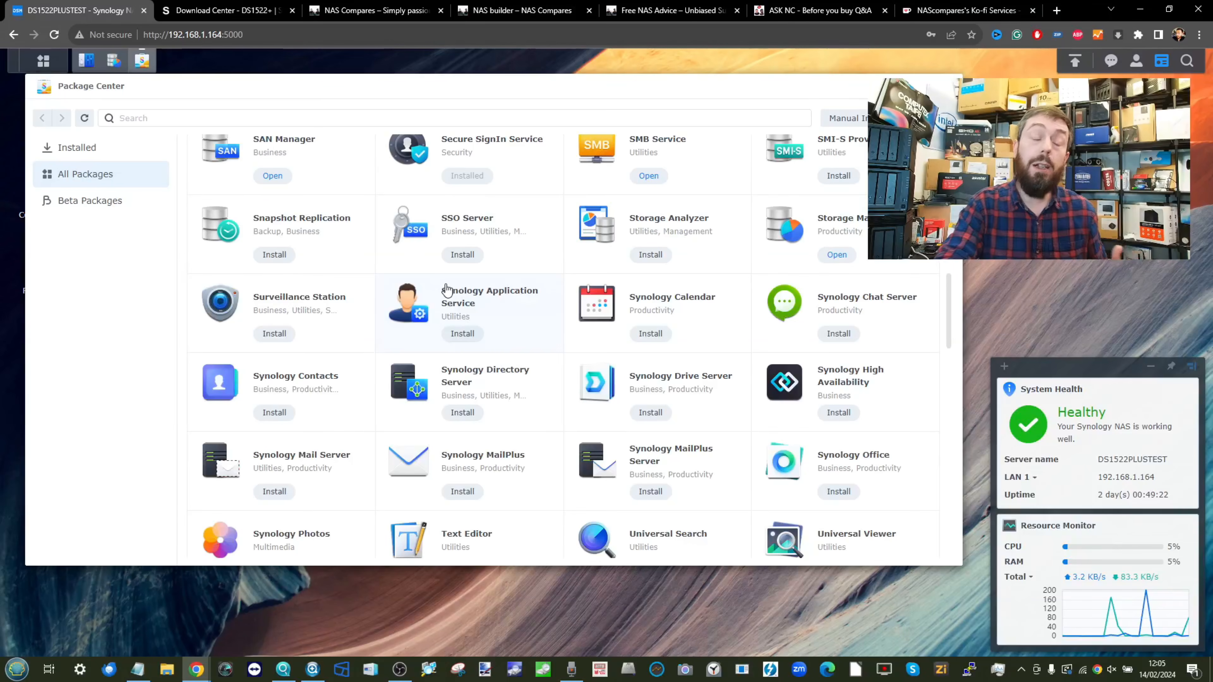
scroll(447, 289, "down", 2)
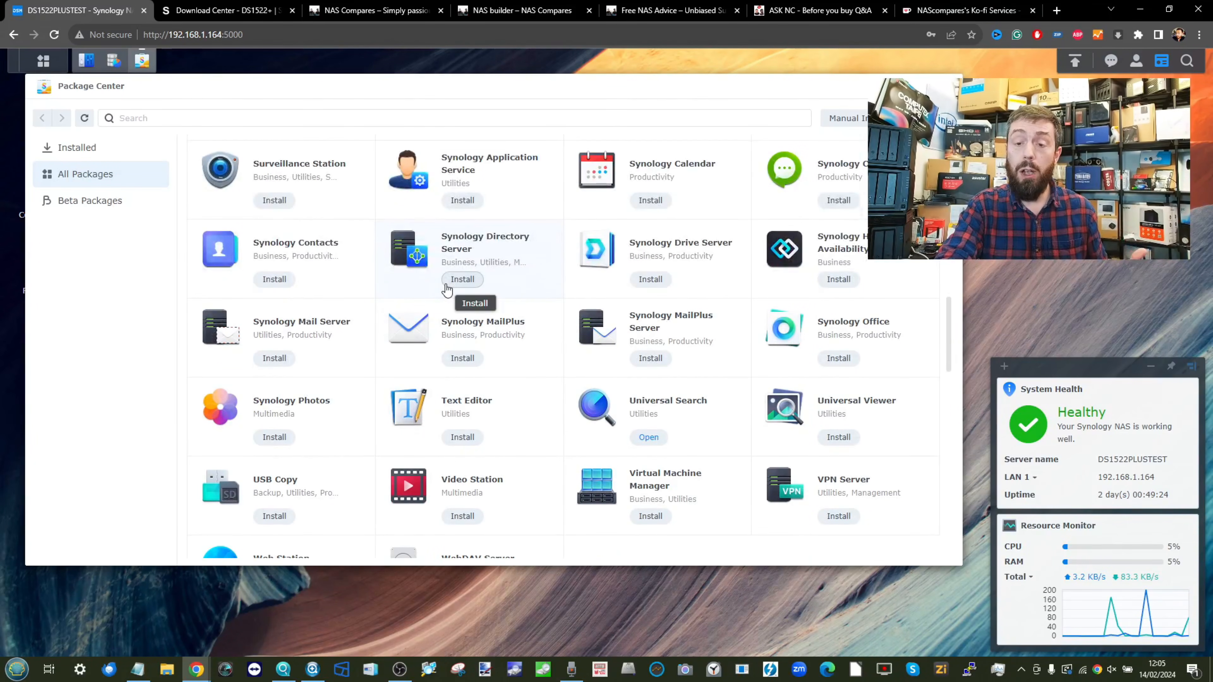
left_click(839, 335)
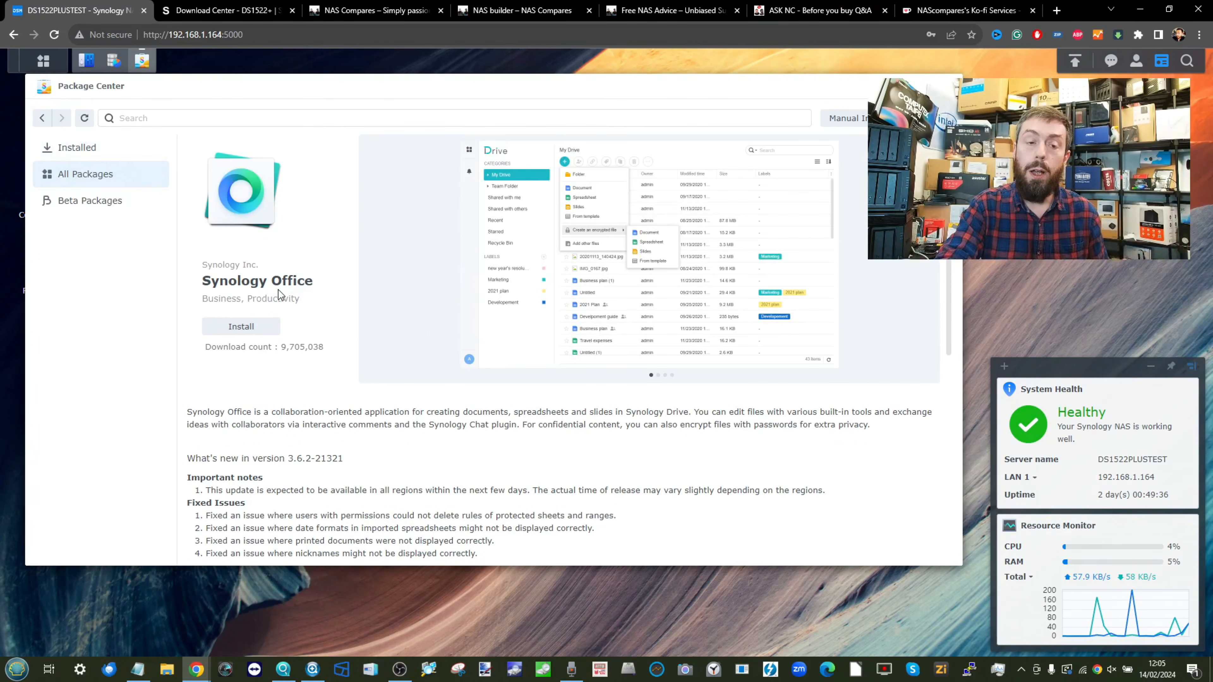
left_click(241, 330)
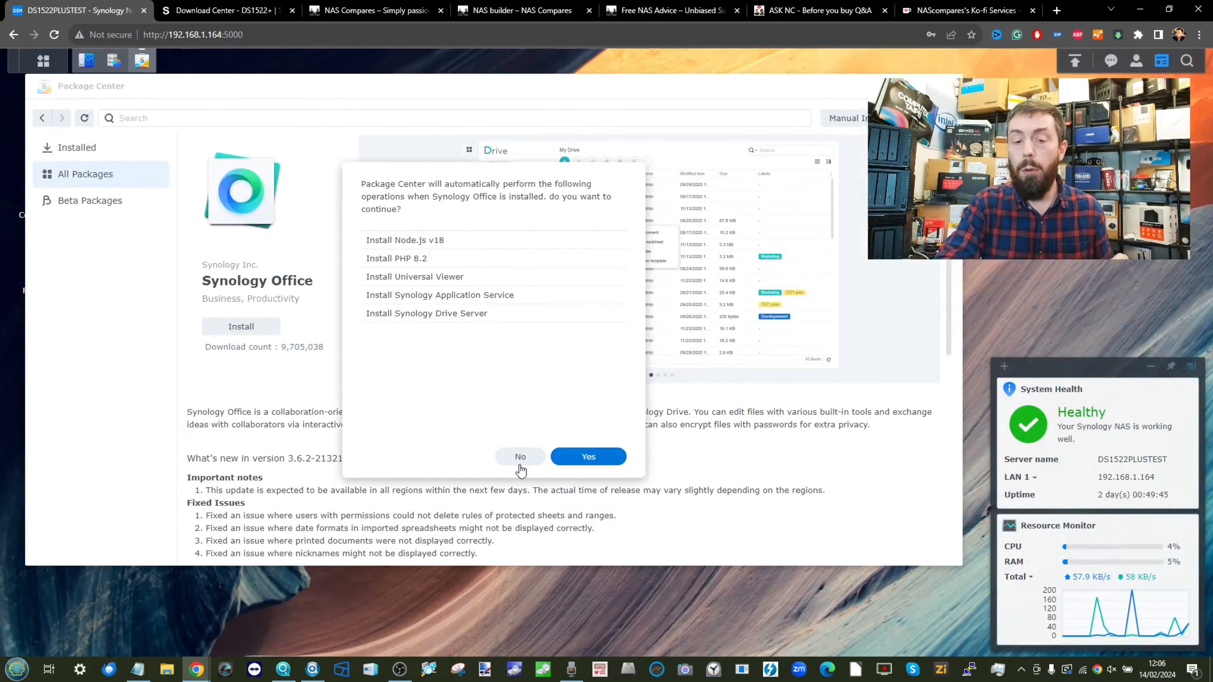
left_click(520, 456)
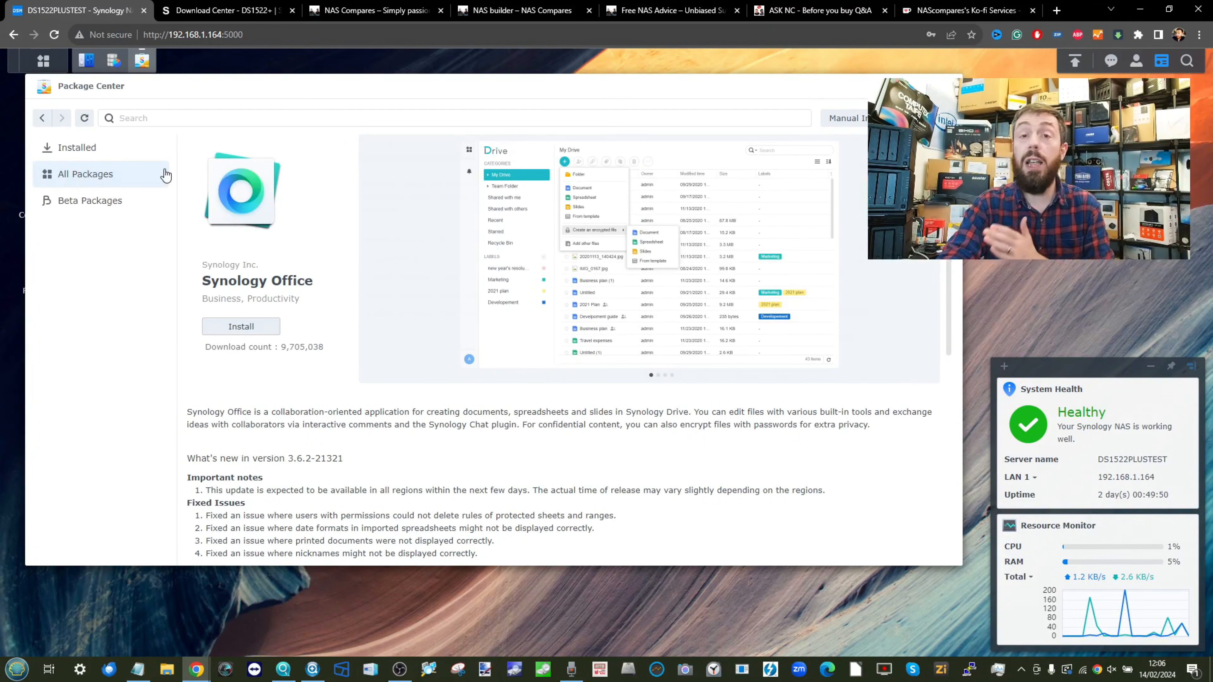
Return to the full package list and install Cloud Sync.
left_click(90, 185)
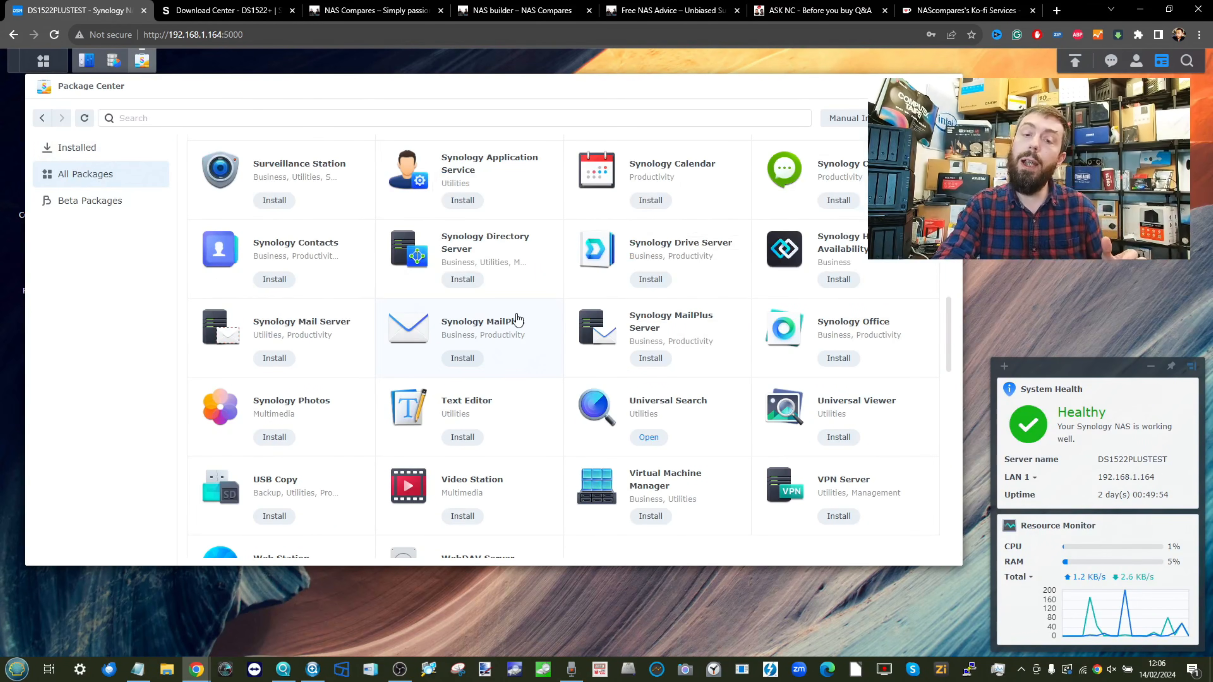
scroll(517, 320, "up", 6)
scroll(518, 320, "up", 8)
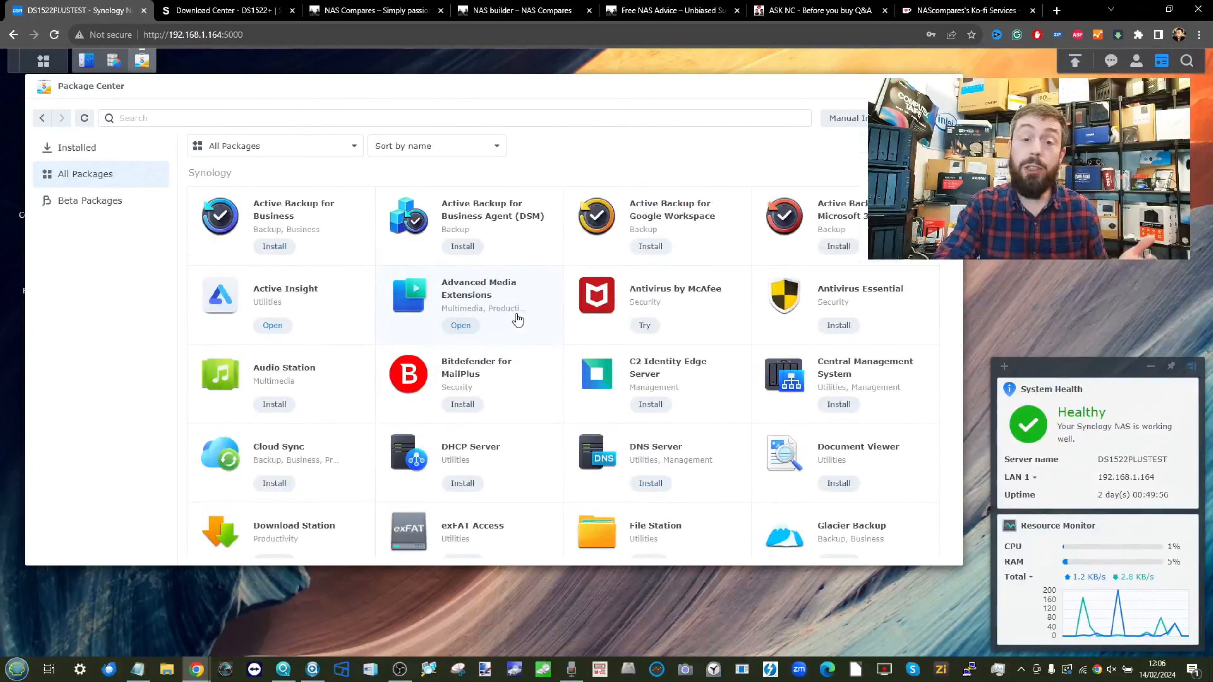
scroll(577, 344, "down", 8)
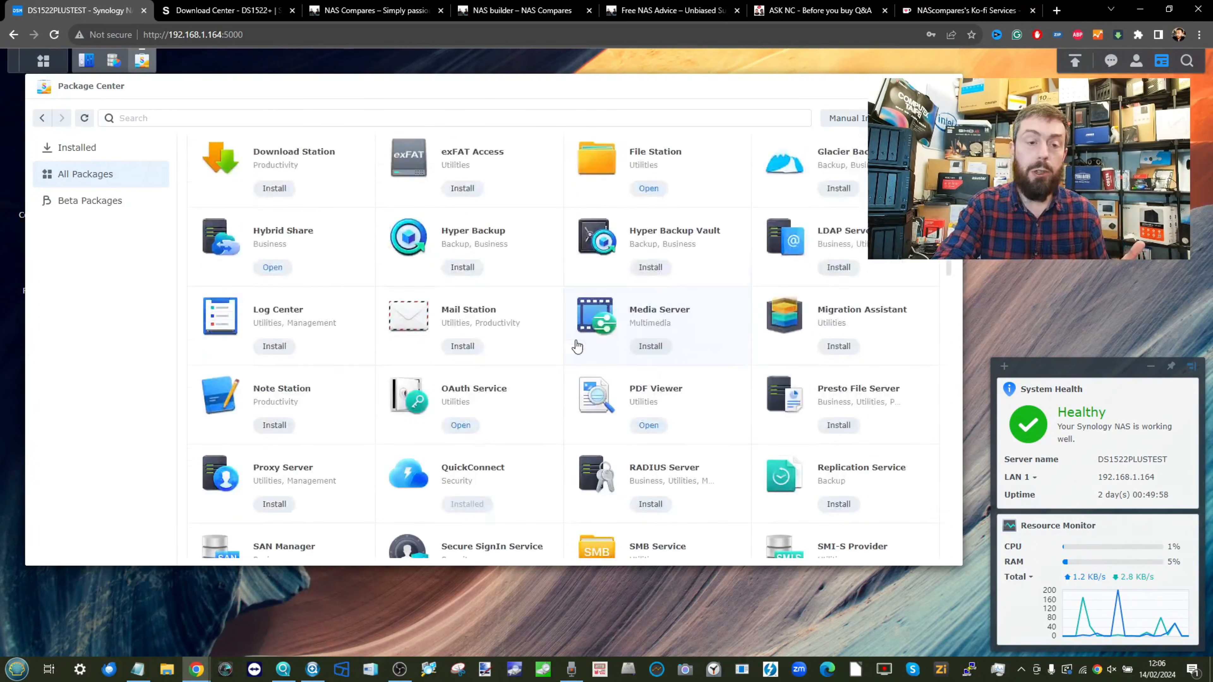
scroll(578, 346, "up", 5)
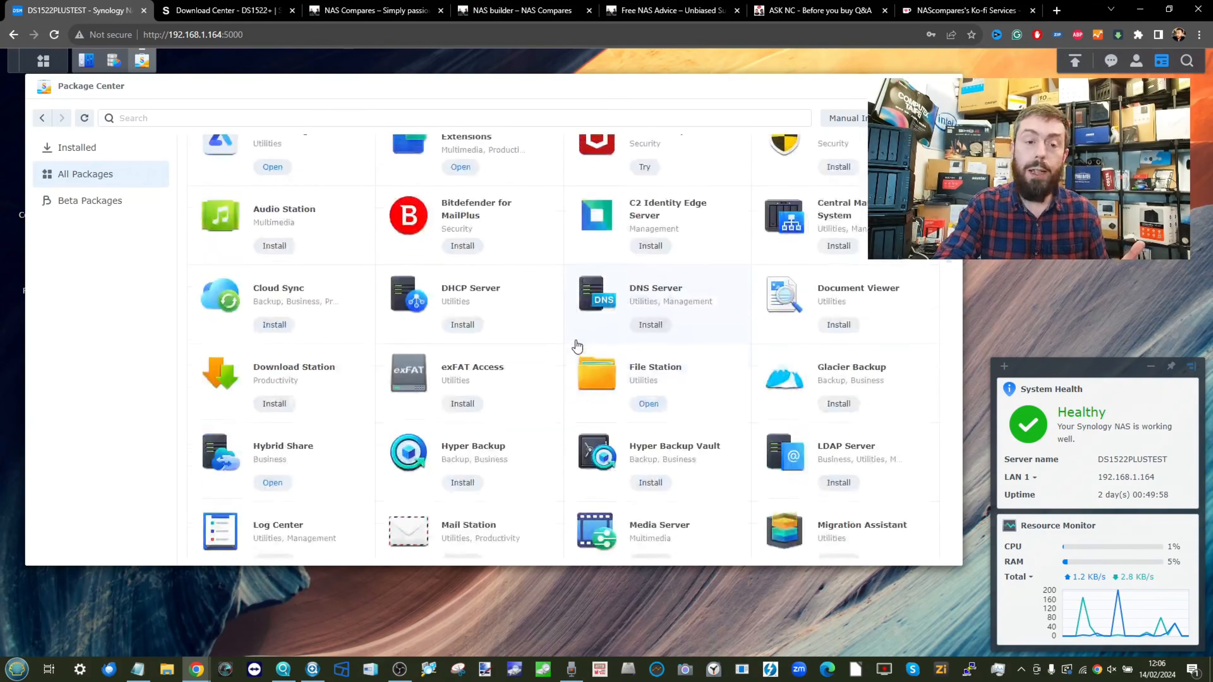
left_click(275, 325)
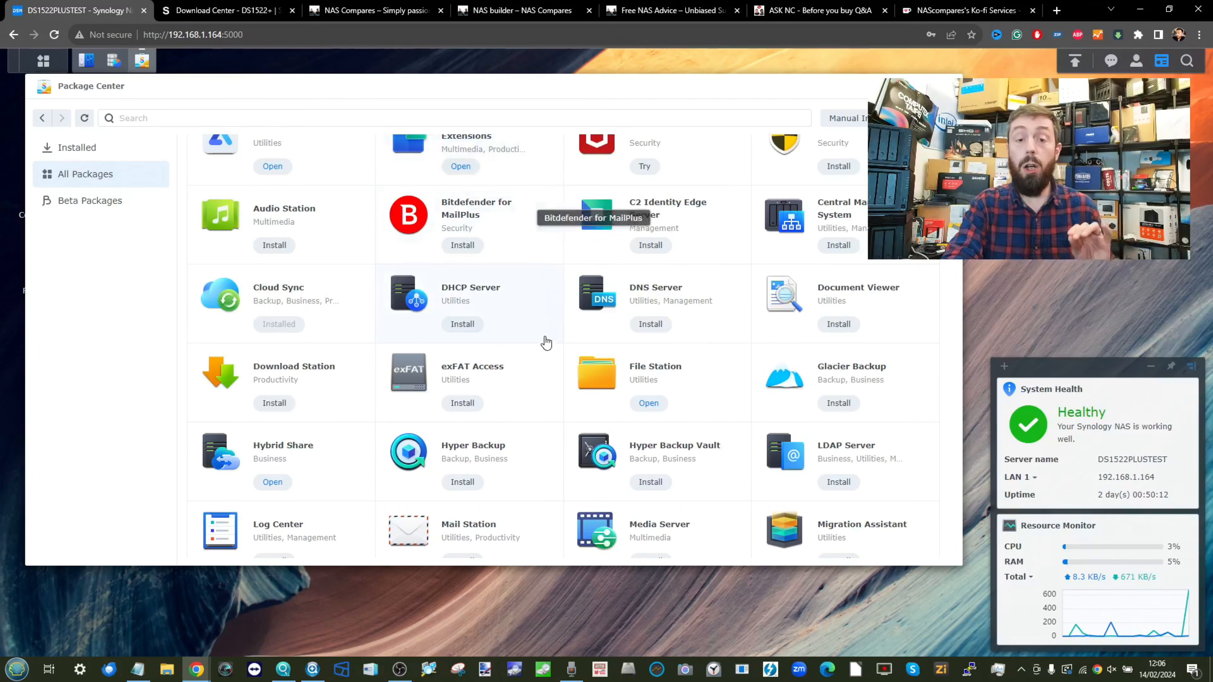
Browse the third-party packages and examine the Plex Media Server and TeamViewer entries at close range.
scroll(544, 339, "down", 15)
scroll(541, 347, "down", 14)
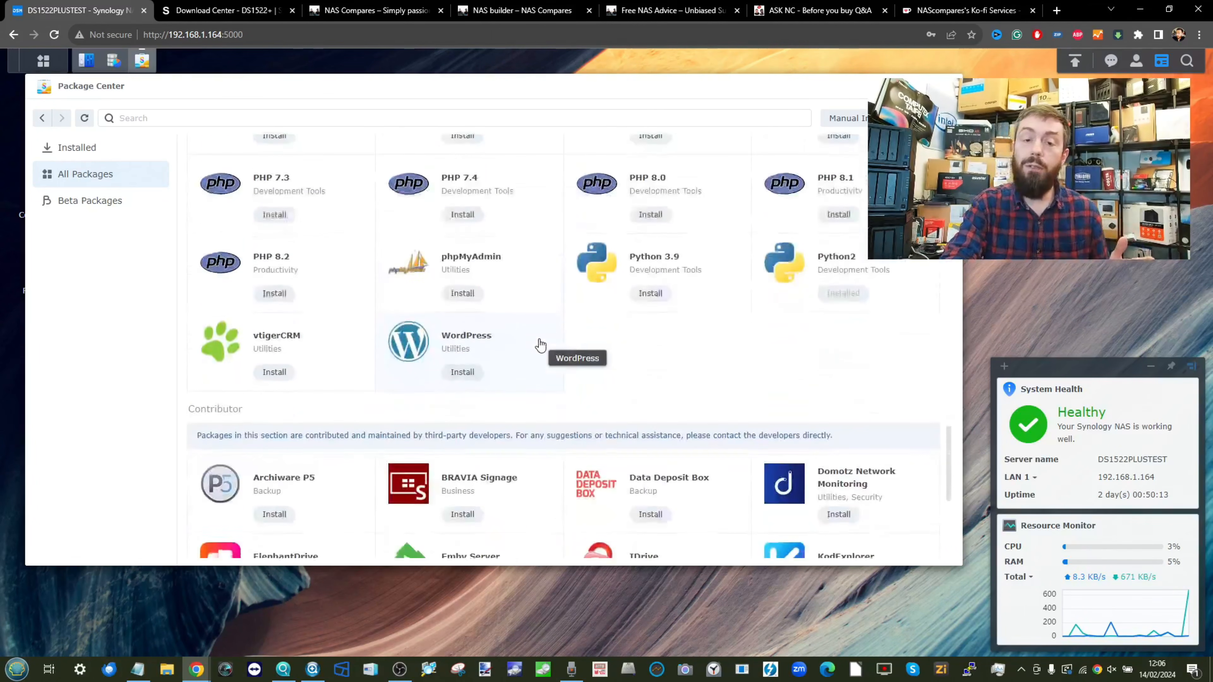
scroll(253, 377, "up", 6)
scroll(255, 374, "up", 8)
scroll(255, 374, "down", 13)
scroll(144, 422, "up", 6)
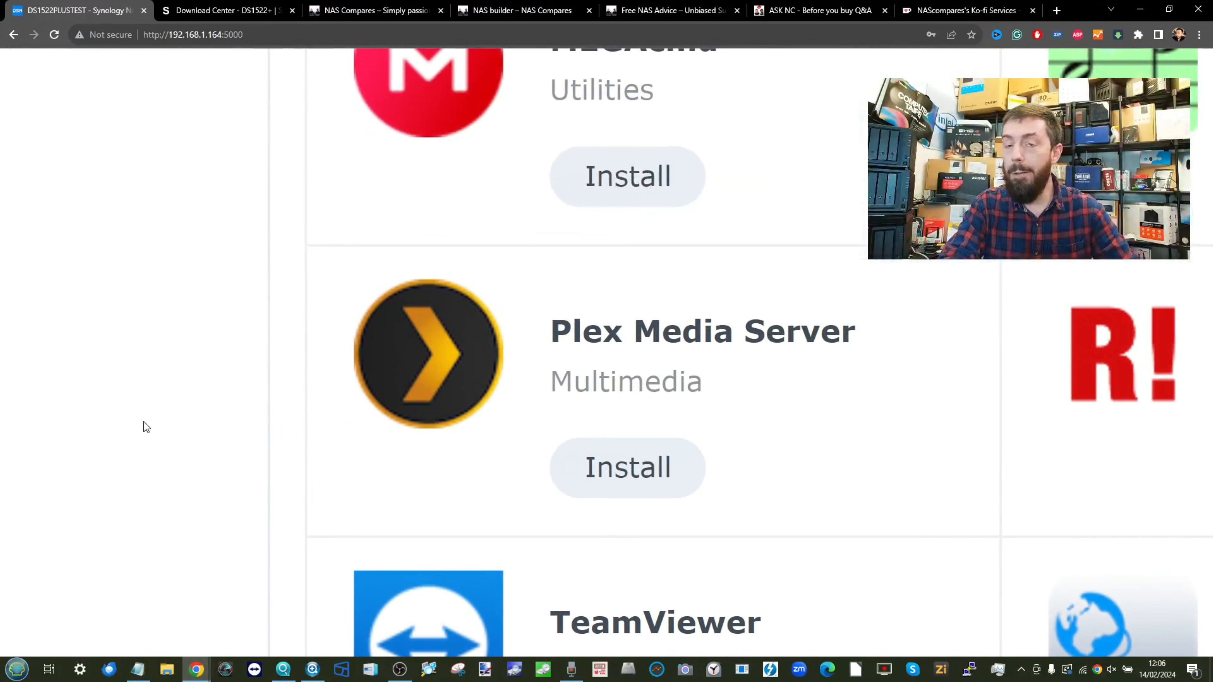
scroll(144, 422, "right", 4)
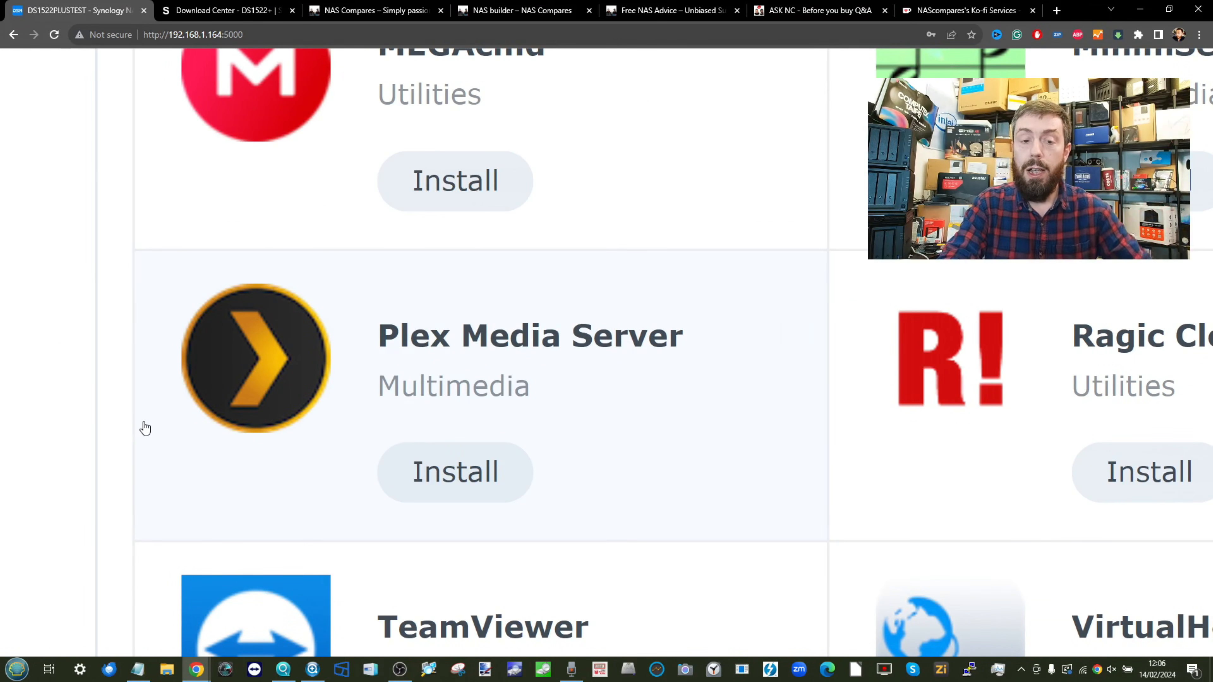
scroll(333, 455, "up", 2)
scroll(392, 379, "down", 3)
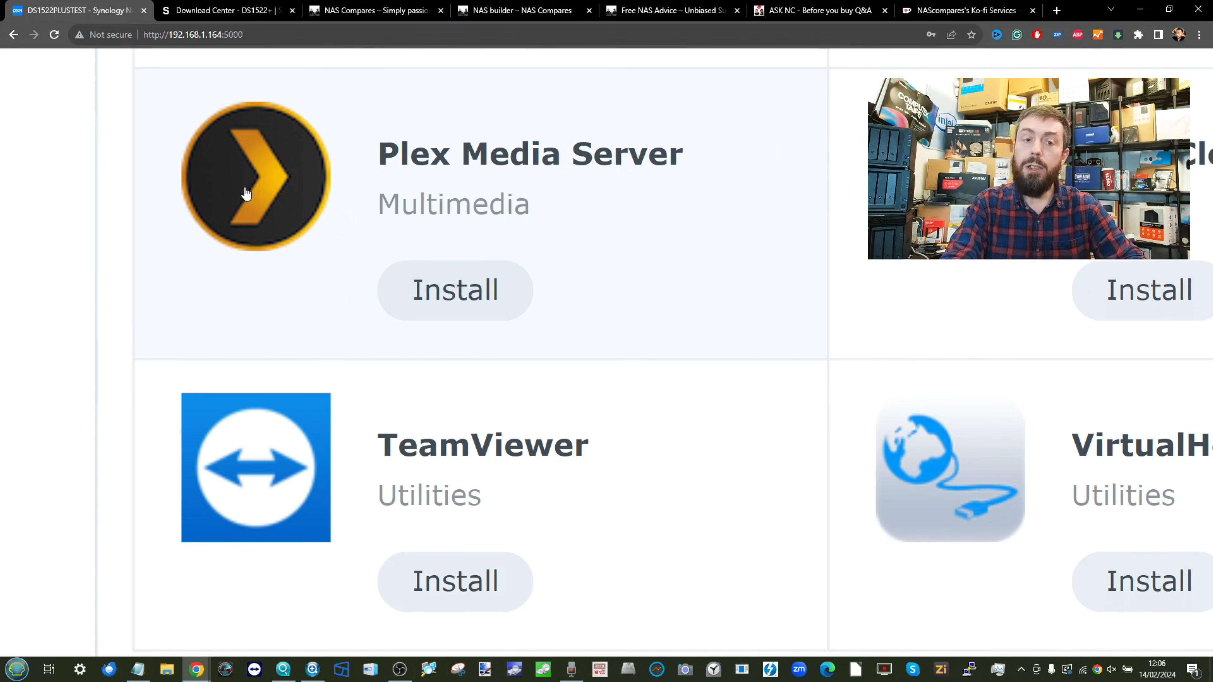
scroll(245, 192, "down", 5)
scroll(244, 192, "up", 2)
Review the PLEX user's application permissions in the User & Group settings, and close the user dialog and Control Panel without saving.
left_click(86, 60)
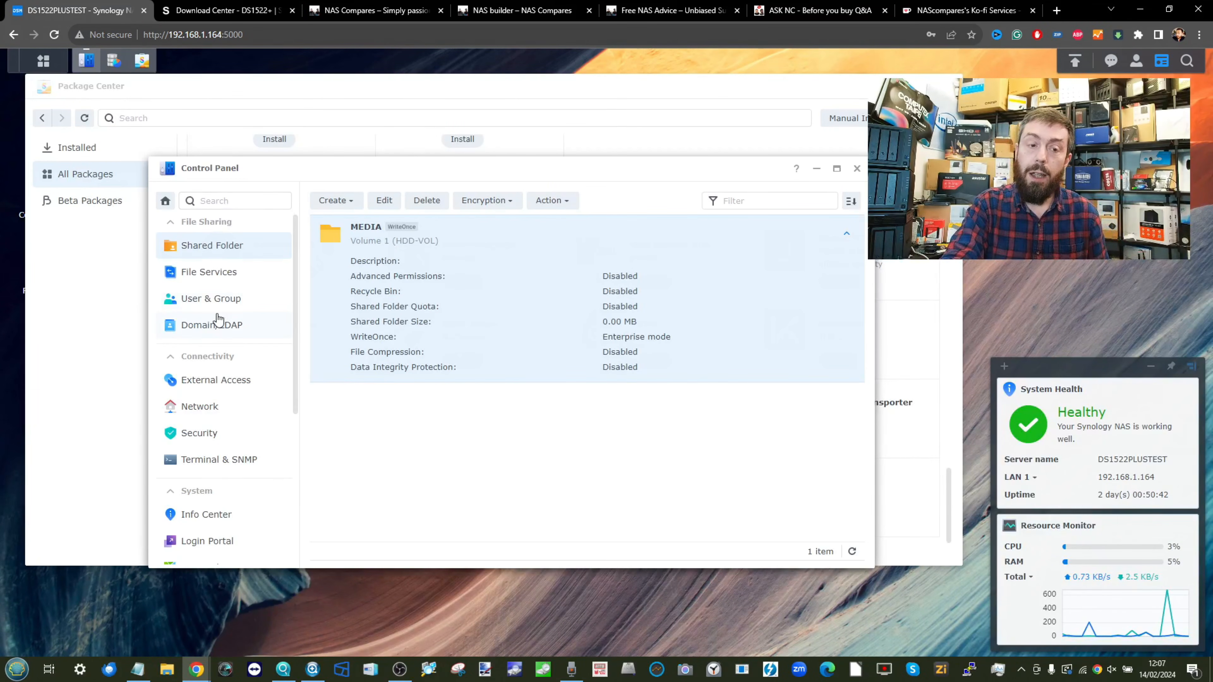
left_click(219, 301)
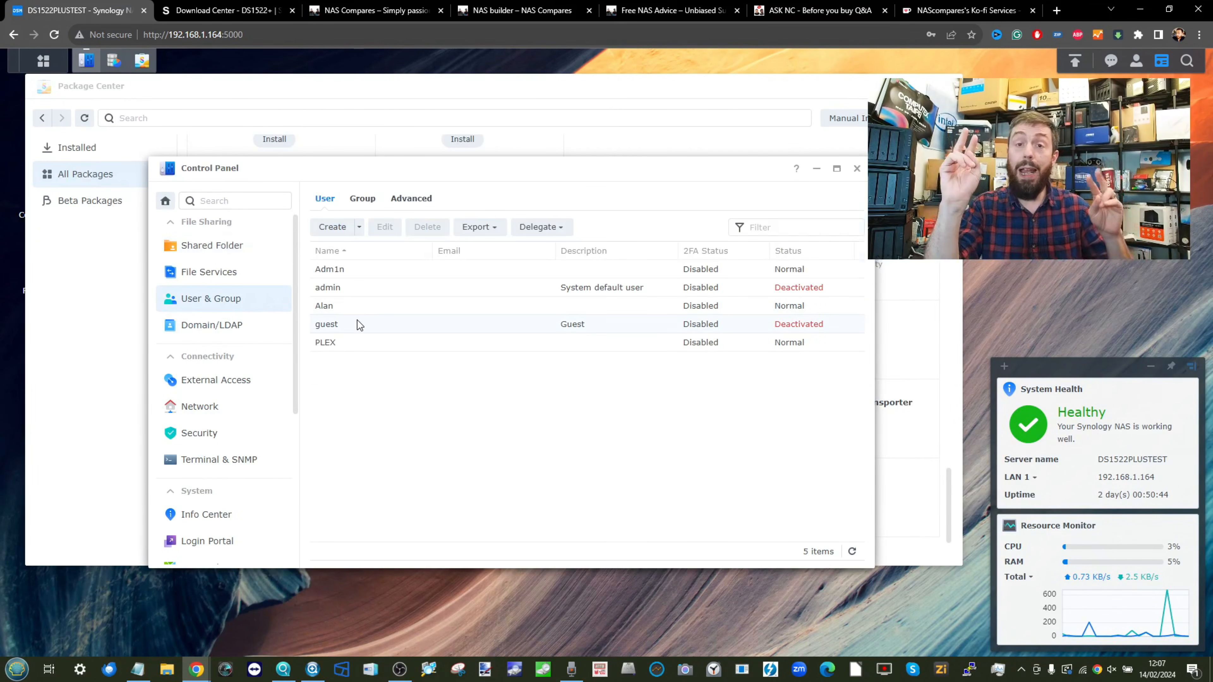
left_click(334, 343)
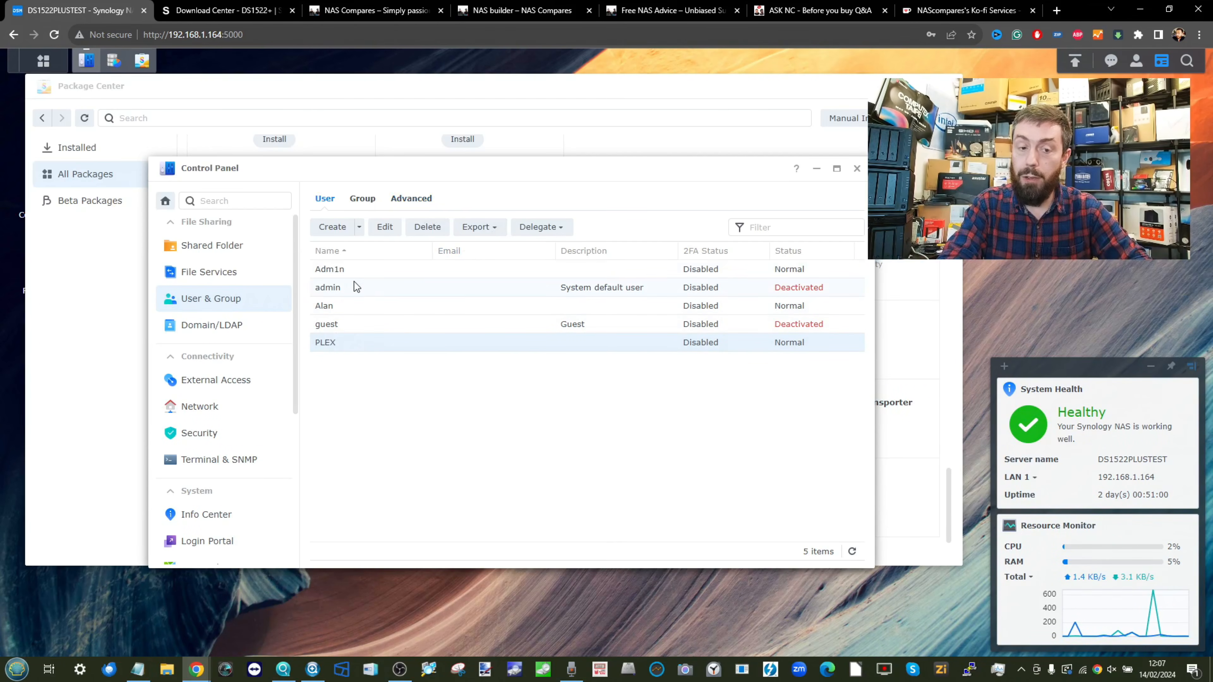
left_click(385, 226)
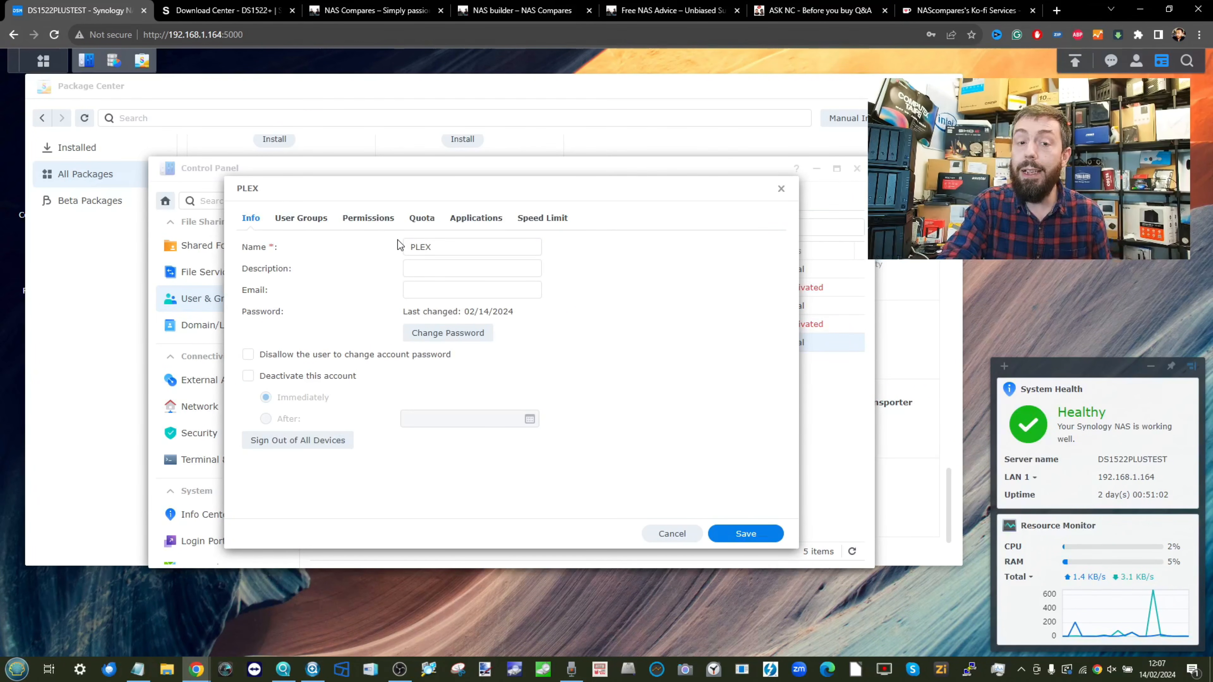
left_click(468, 219)
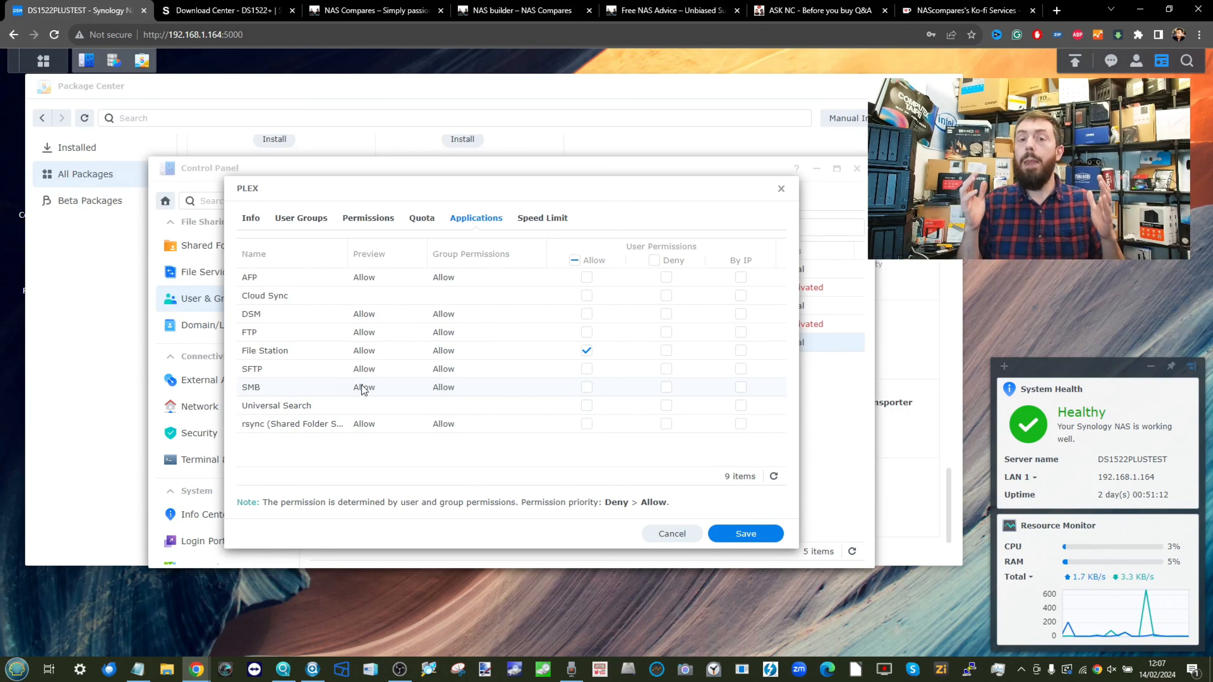
left_click(782, 188)
left_click(858, 170)
Go back to the Synology packages and open the Synology Photos page.
scroll(536, 277, "up", 10)
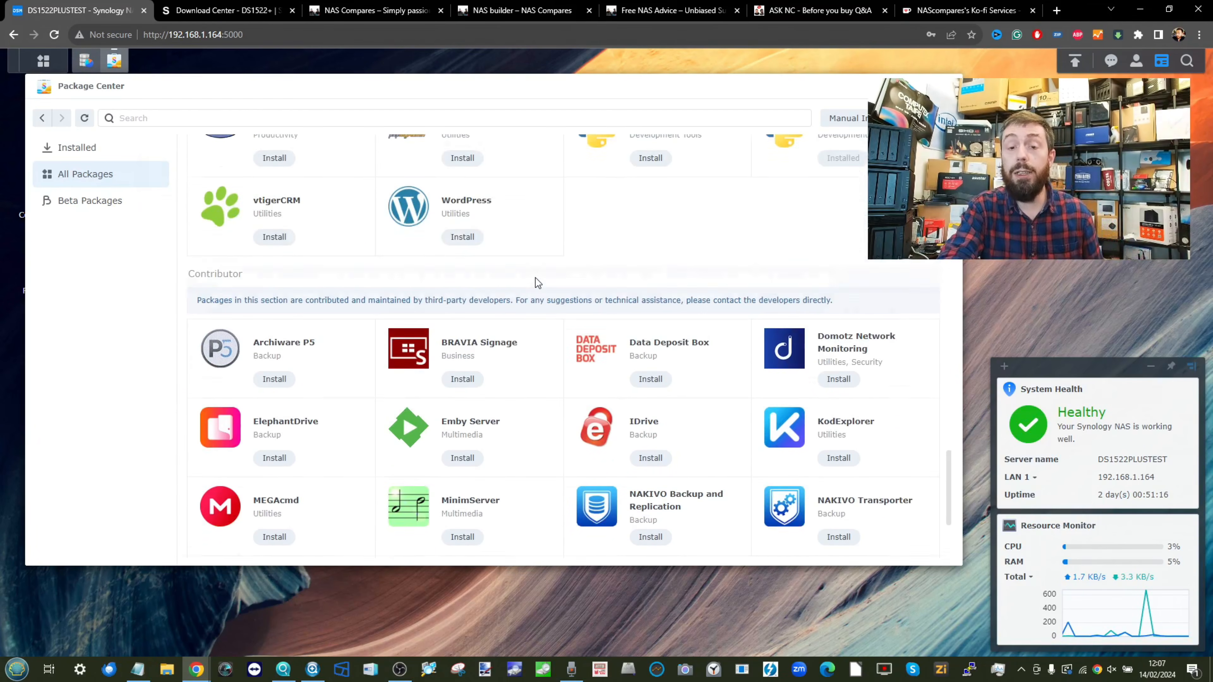
scroll(474, 311, "up", 5)
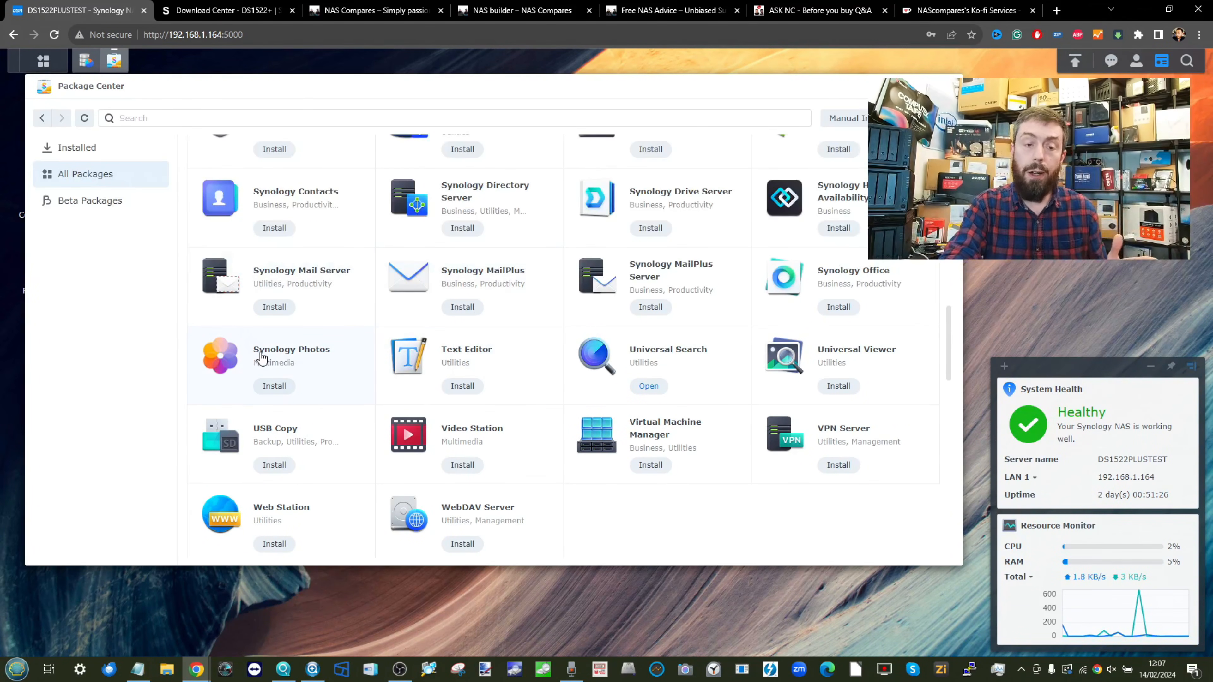
left_click(297, 358)
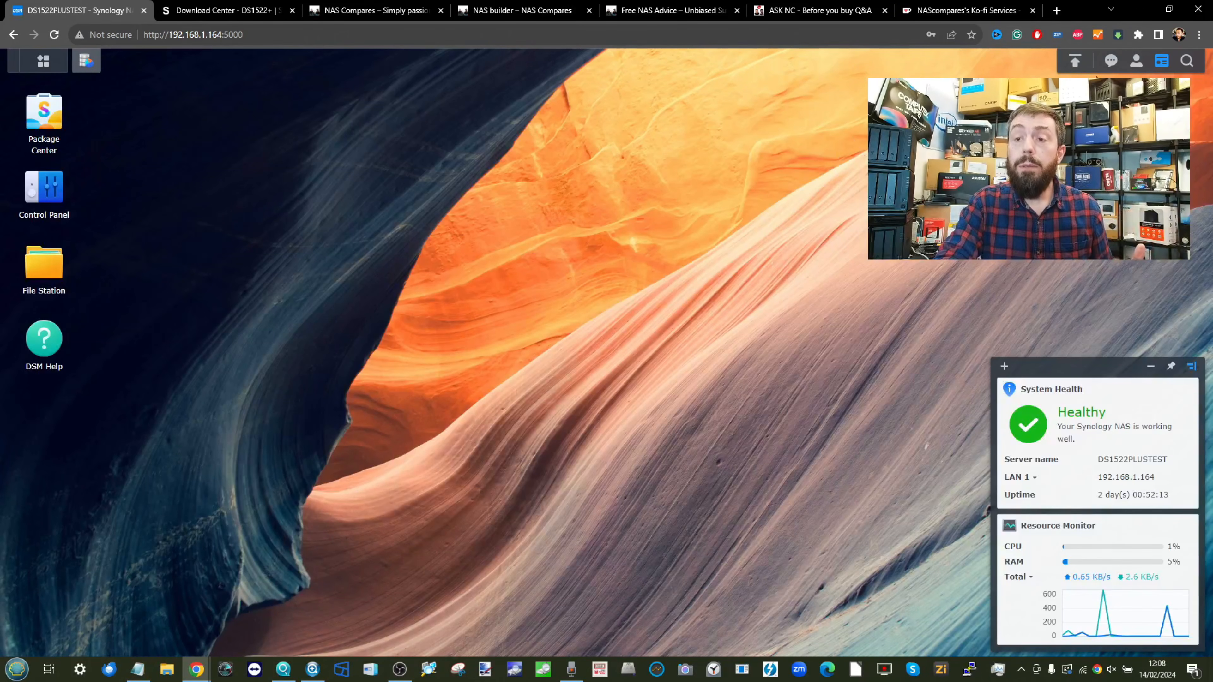
Open the signed-in account's personal settings and examine its account activity and sign-in methods under Security.
left_click(1138, 64)
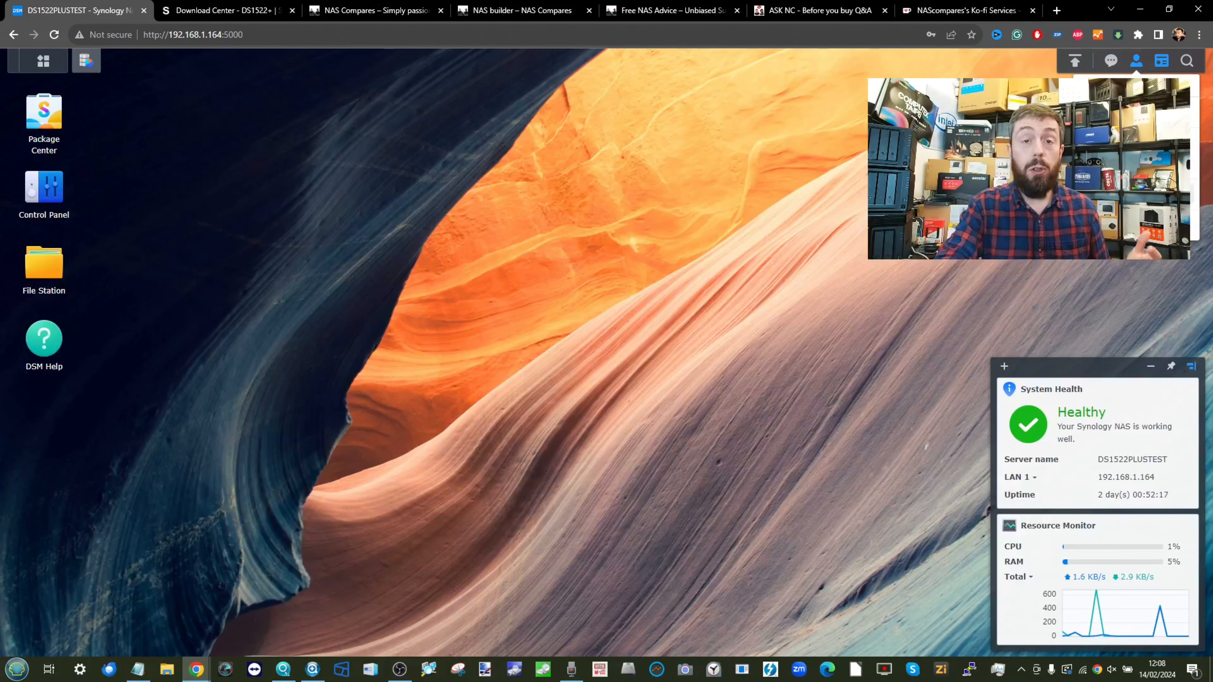
left_click(1135, 111)
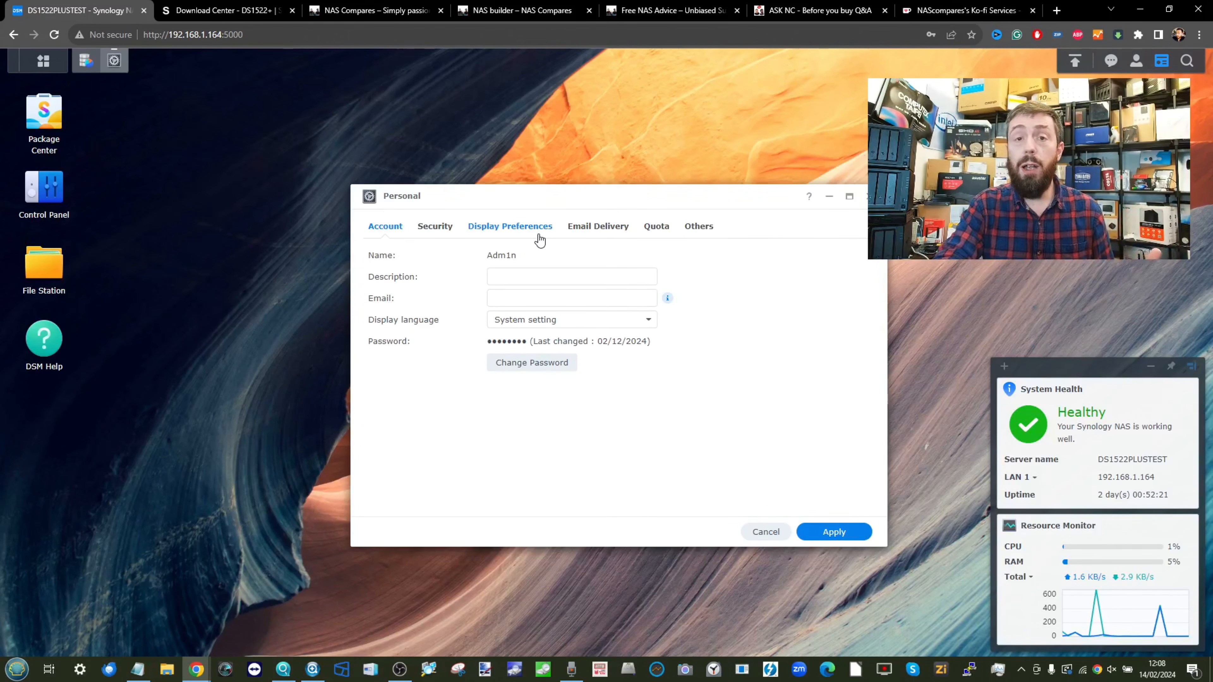
left_click(439, 229)
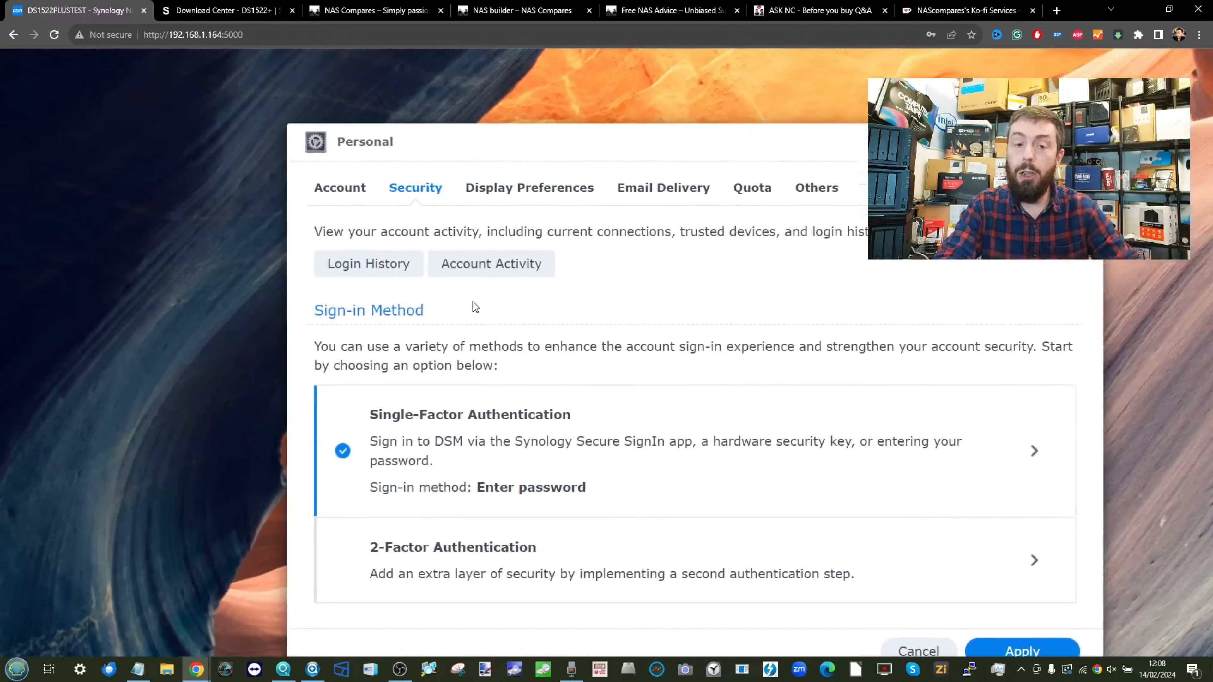
scroll(473, 301, "down", 1)
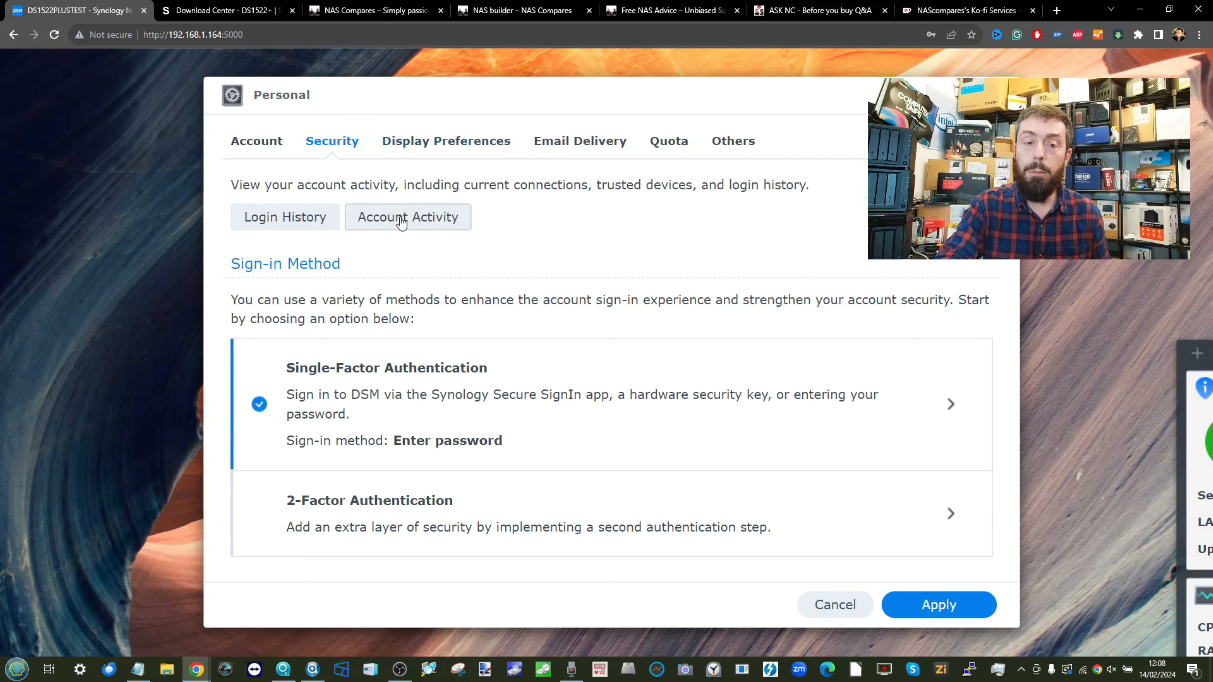
left_click(382, 218)
scroll(543, 303, "down", 4)
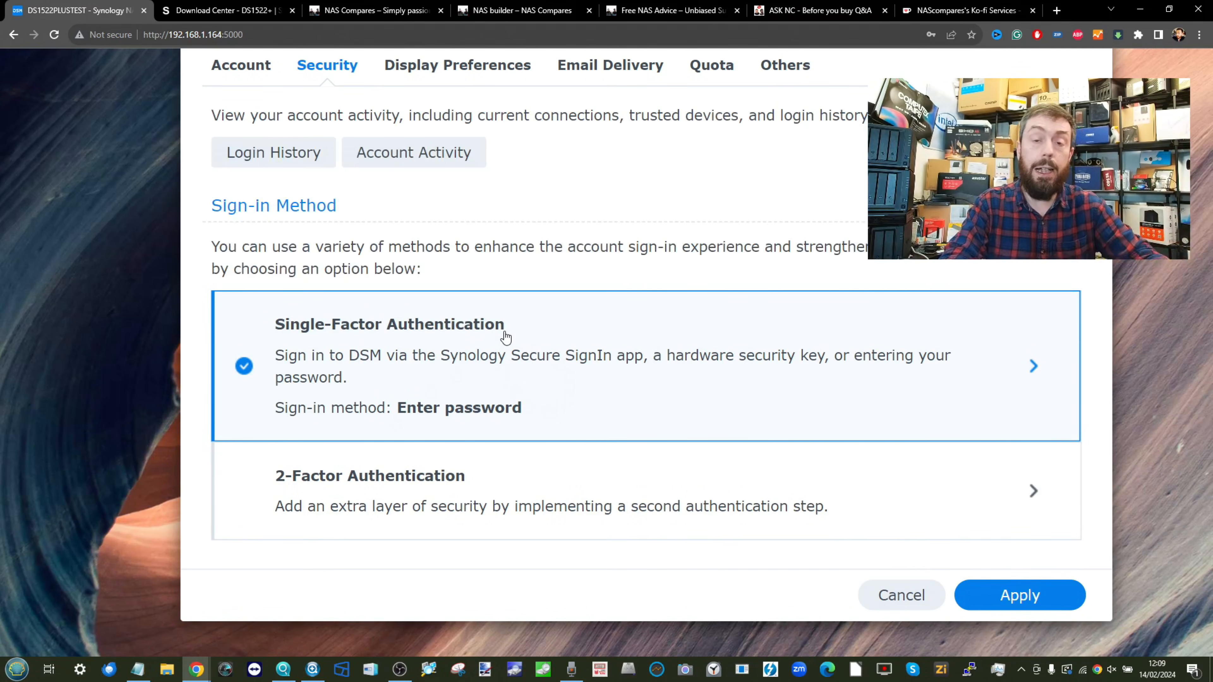
scroll(506, 333, "down", 5)
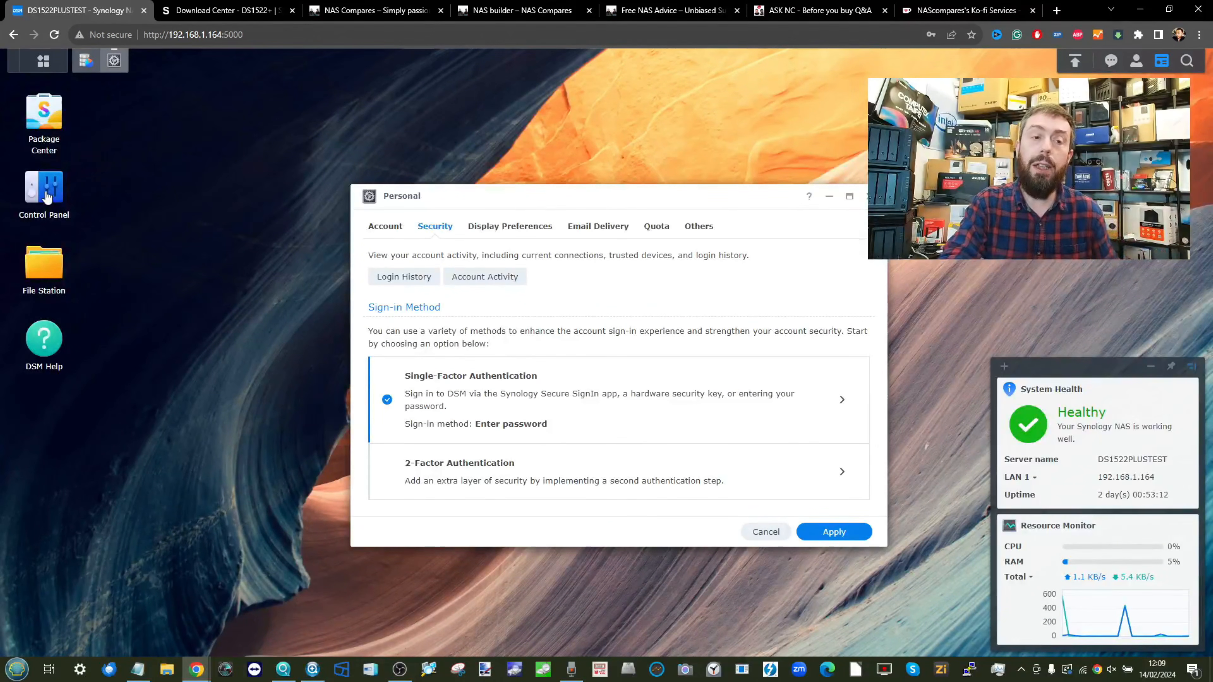
Open the Security settings in Control Panel, enlarge the window, and review the general, login and trusted proxy options.
left_click(47, 198)
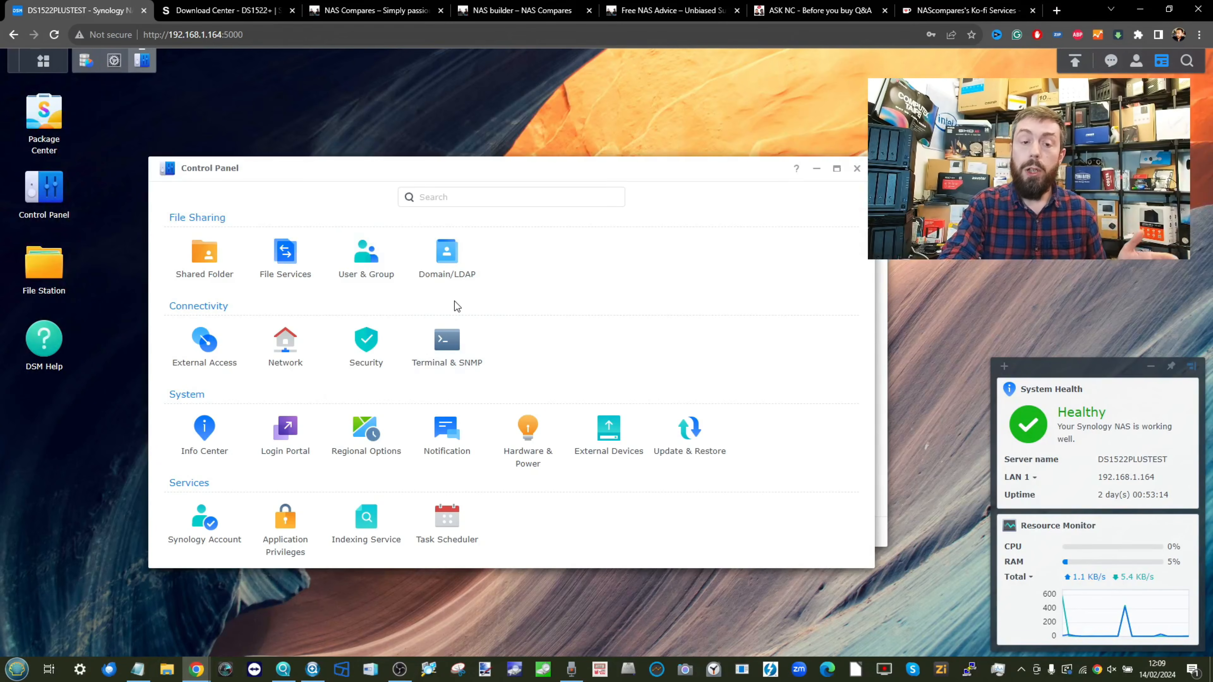
left_click(366, 342)
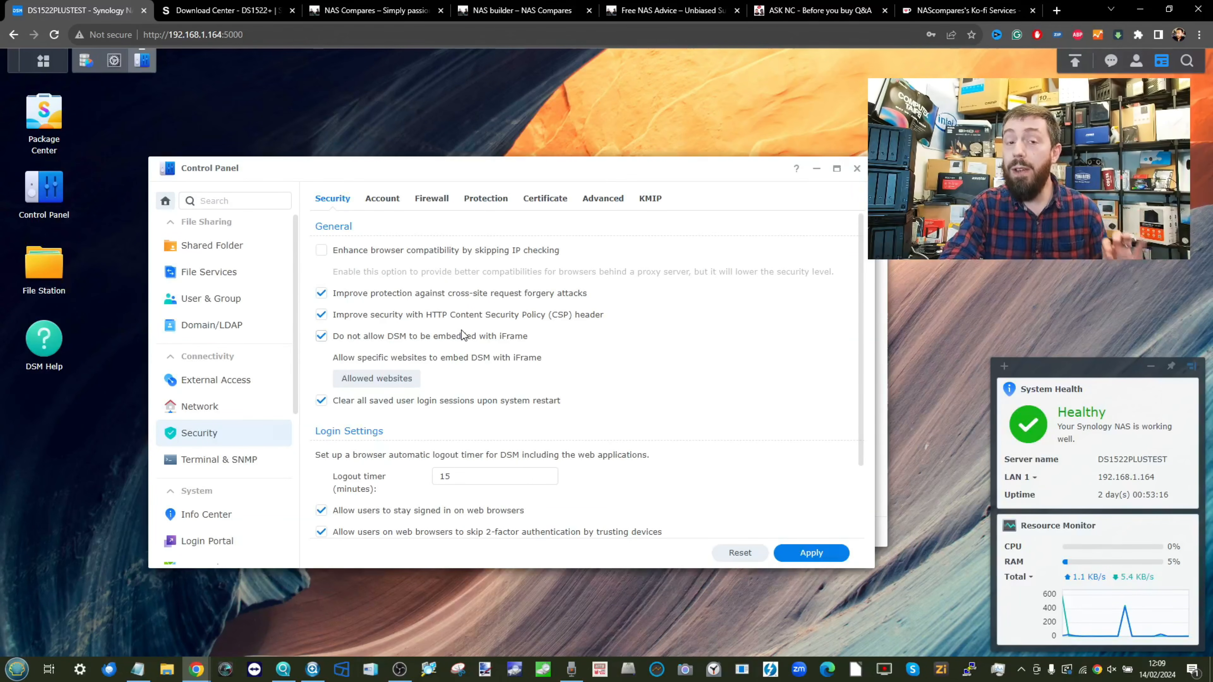
left_click_drag(149, 157, 99, 109)
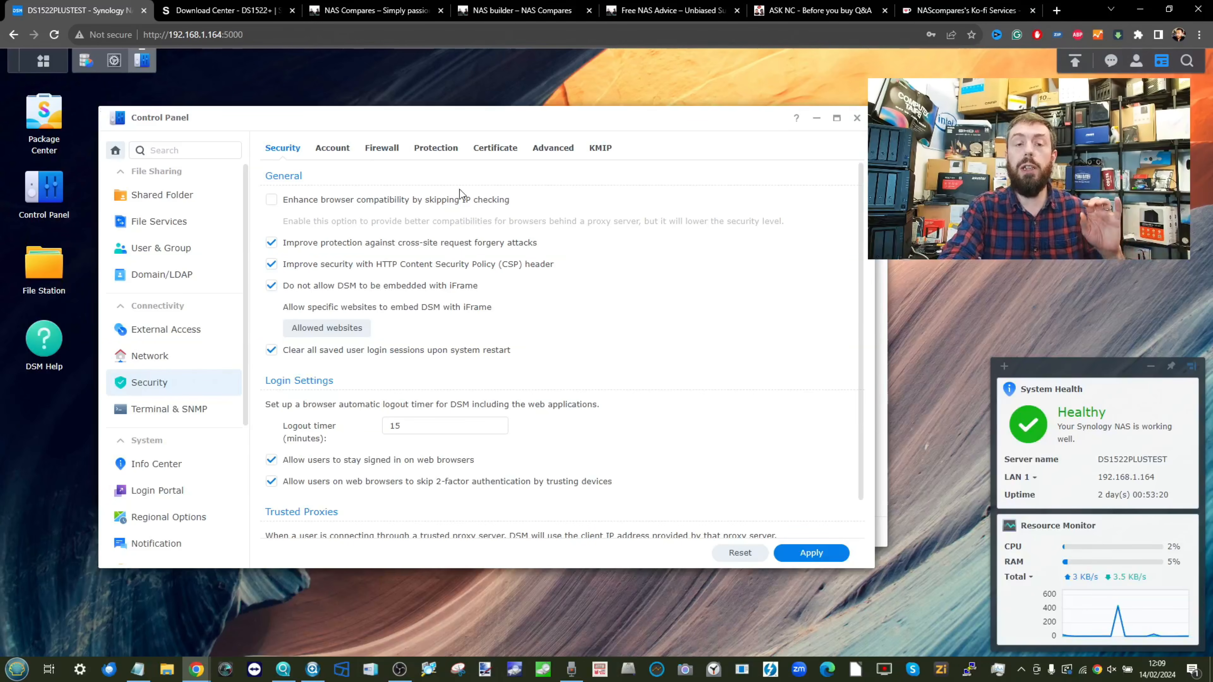
scroll(460, 188, "down", 1)
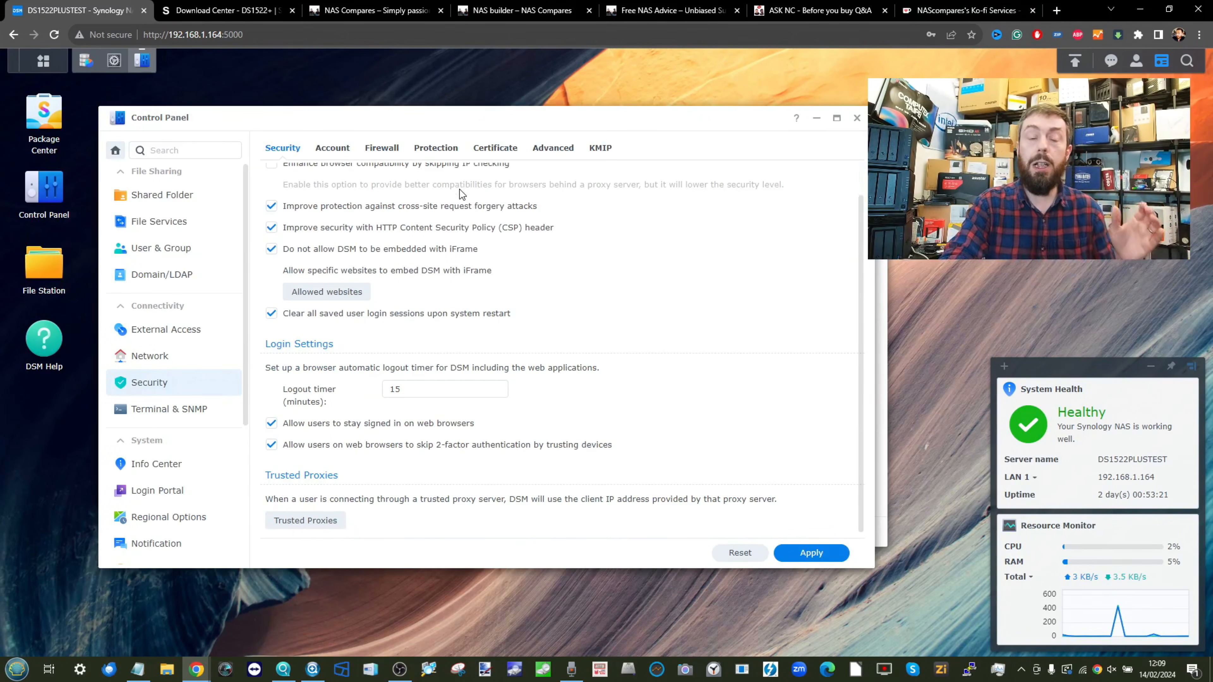
scroll(460, 189, "up", 1)
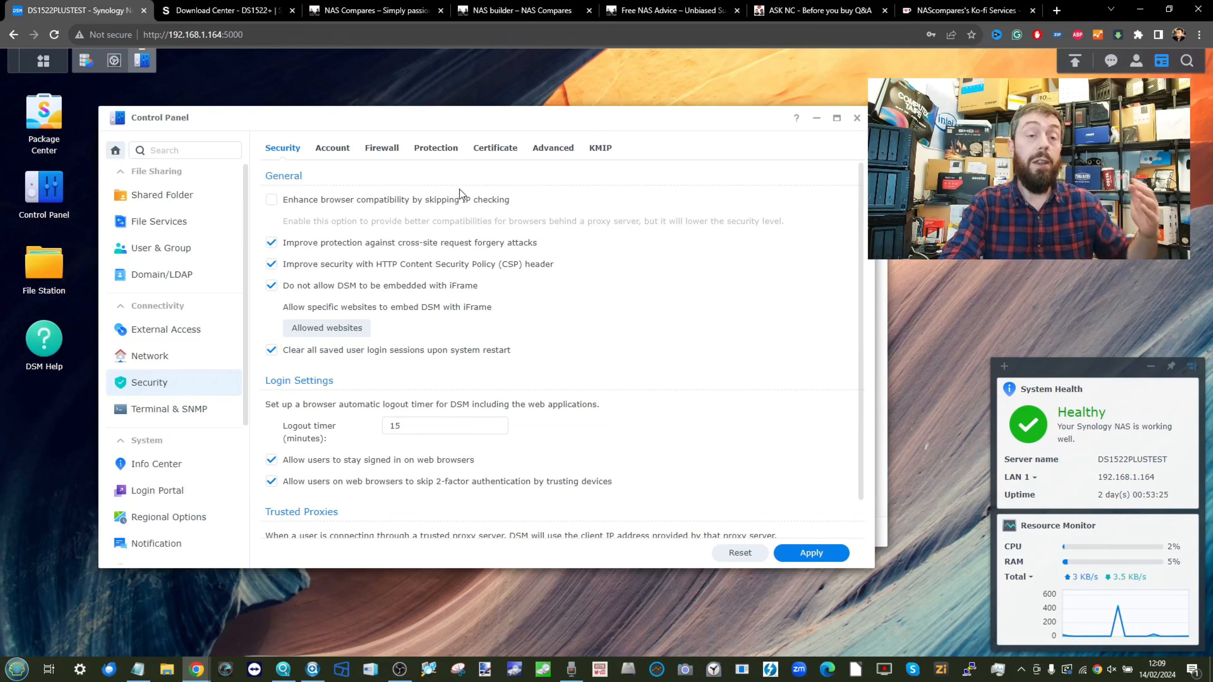
Check the installed applications in the main menu, and return to Control Panel to open the External Access settings.
left_click(45, 65)
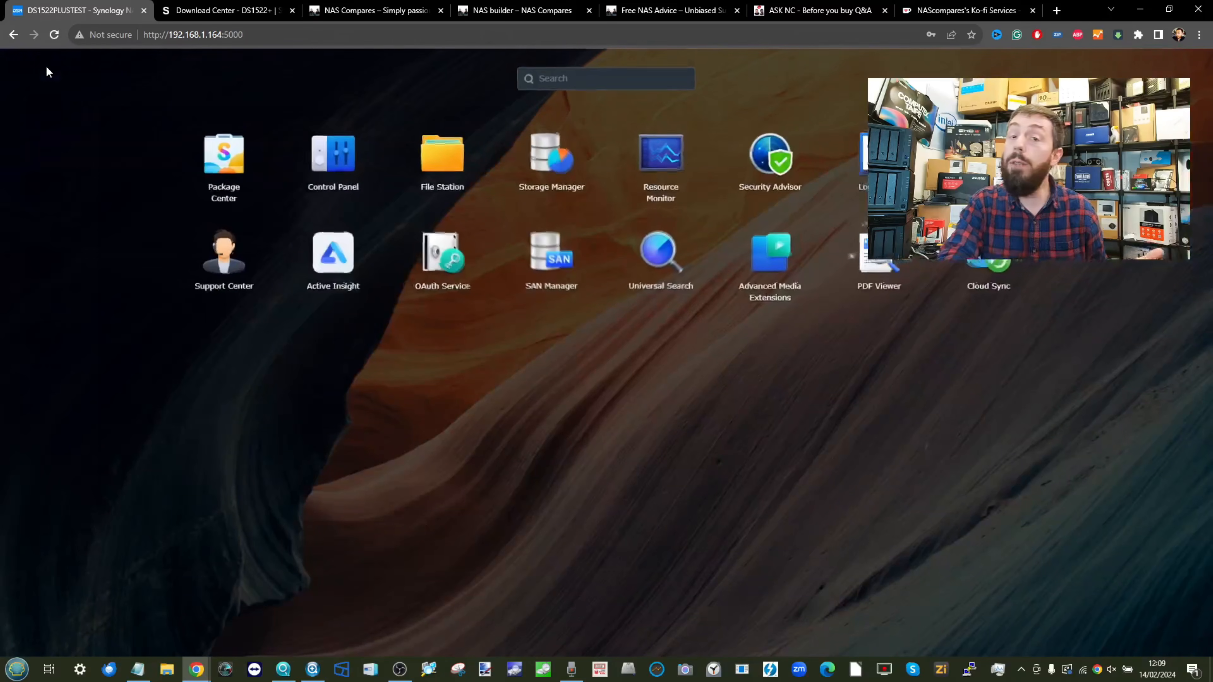
left_click(46, 66)
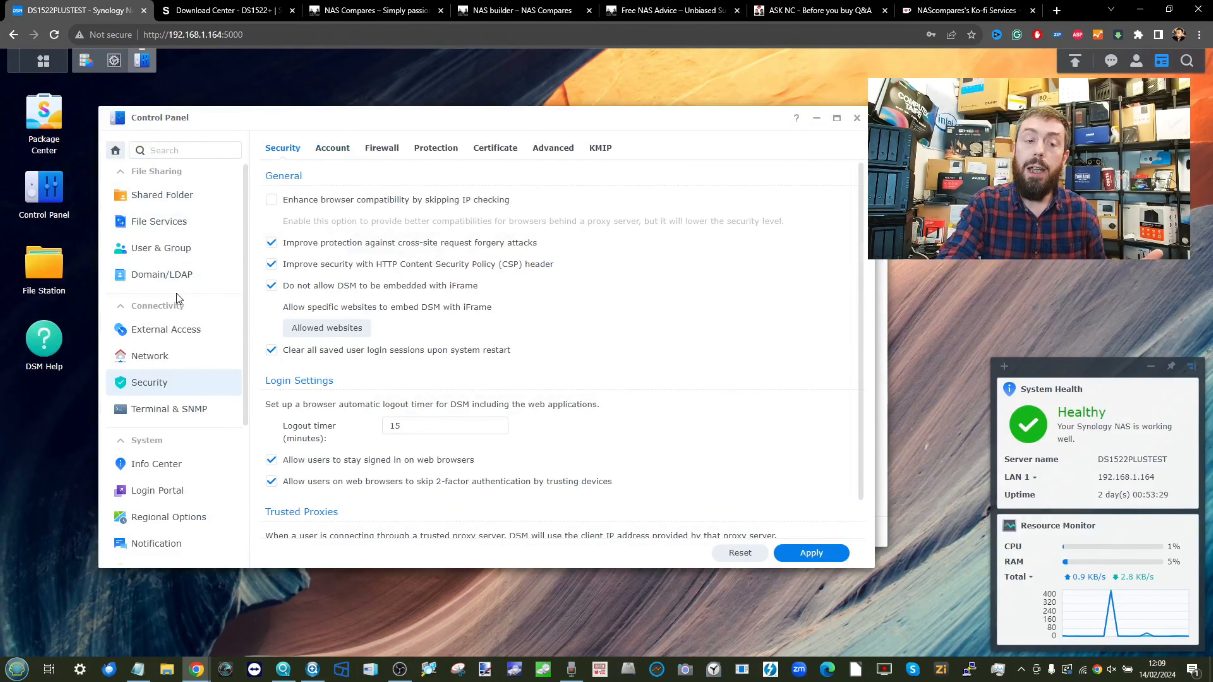
left_click(165, 330)
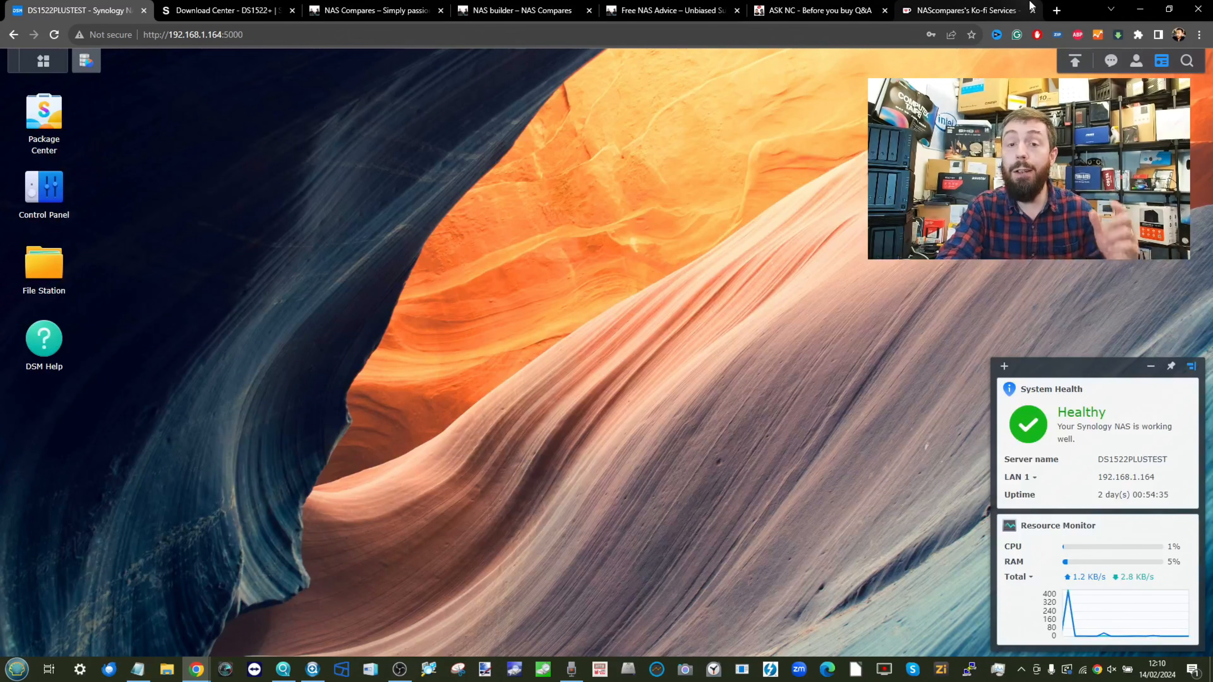
Switch to the NAS Compares website and look through its home page and the NAS builder form.
left_click(372, 5)
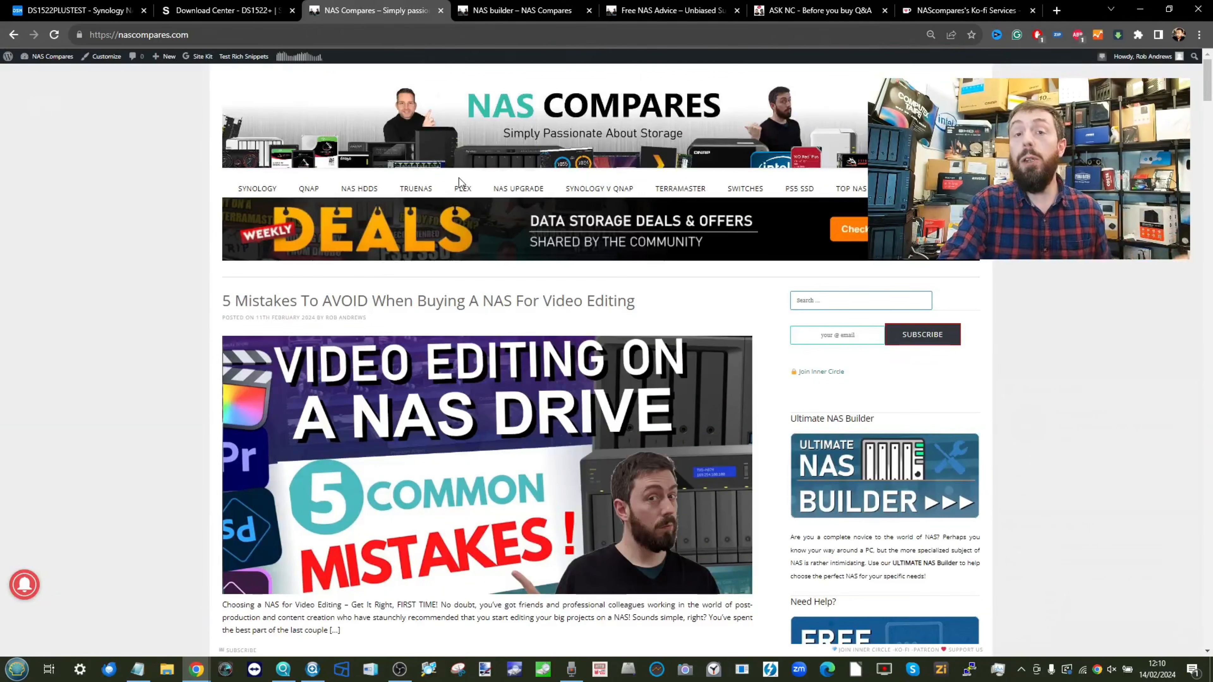
scroll(926, 406, "down", 5)
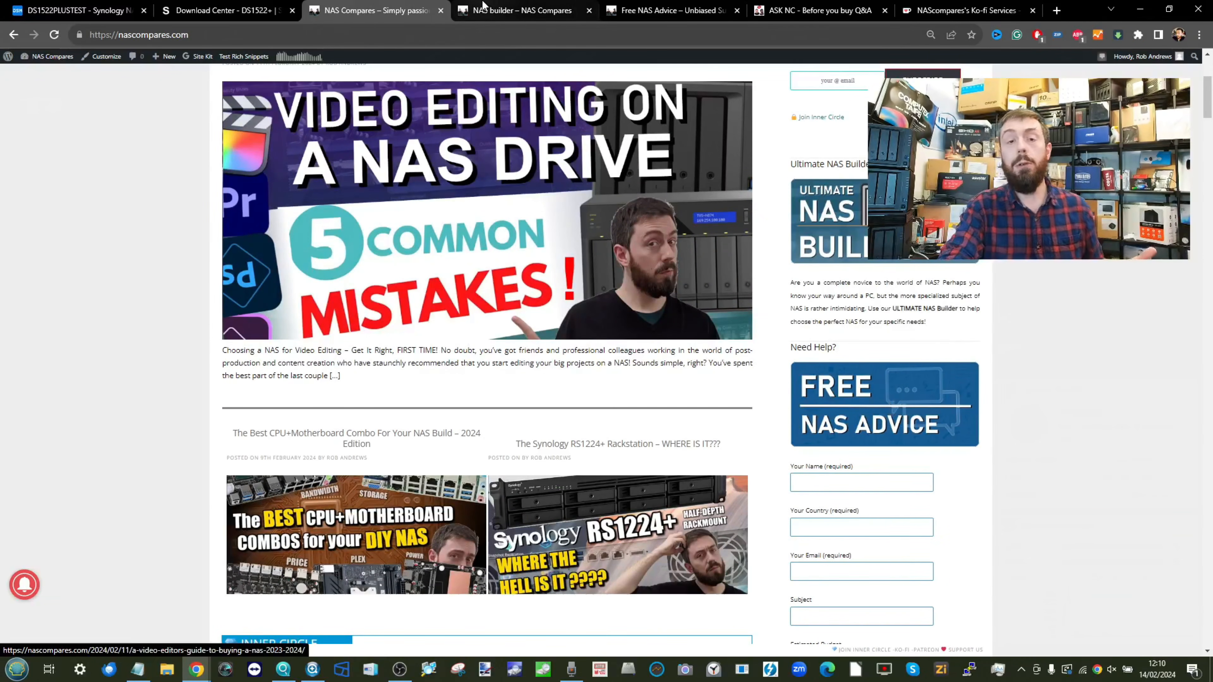
left_click(521, 10)
scroll(692, 179, "down", 9)
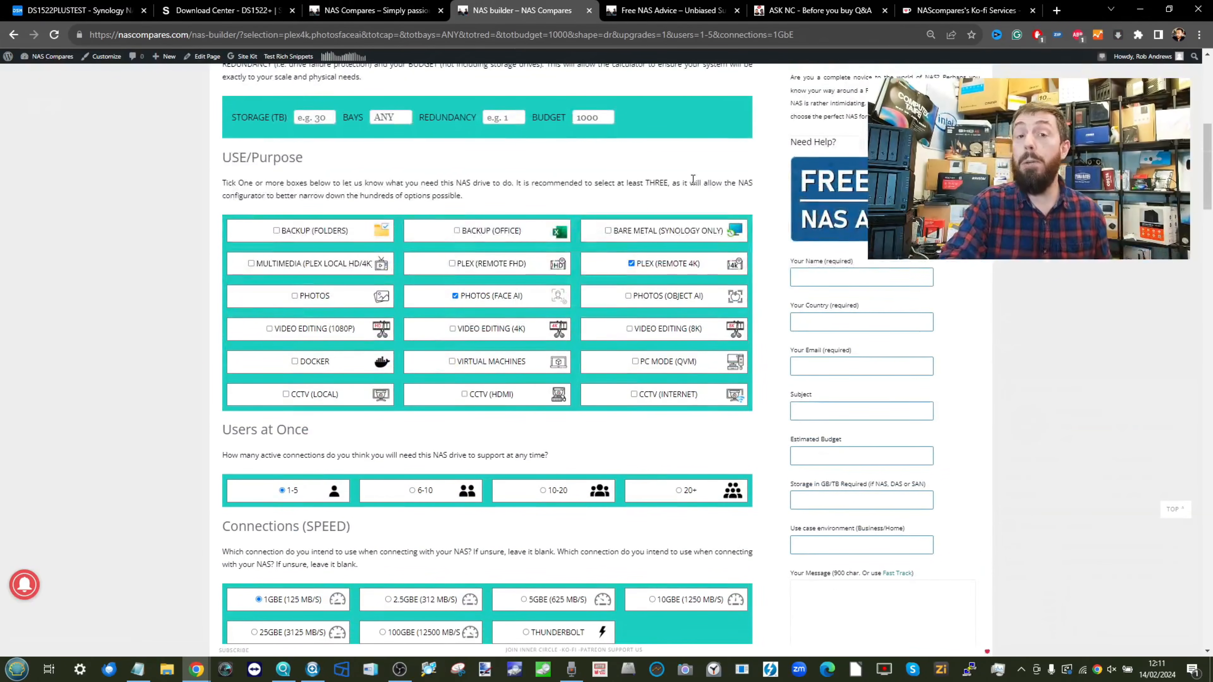
scroll(693, 180, "down", 10)
scroll(693, 181, "up", 13)
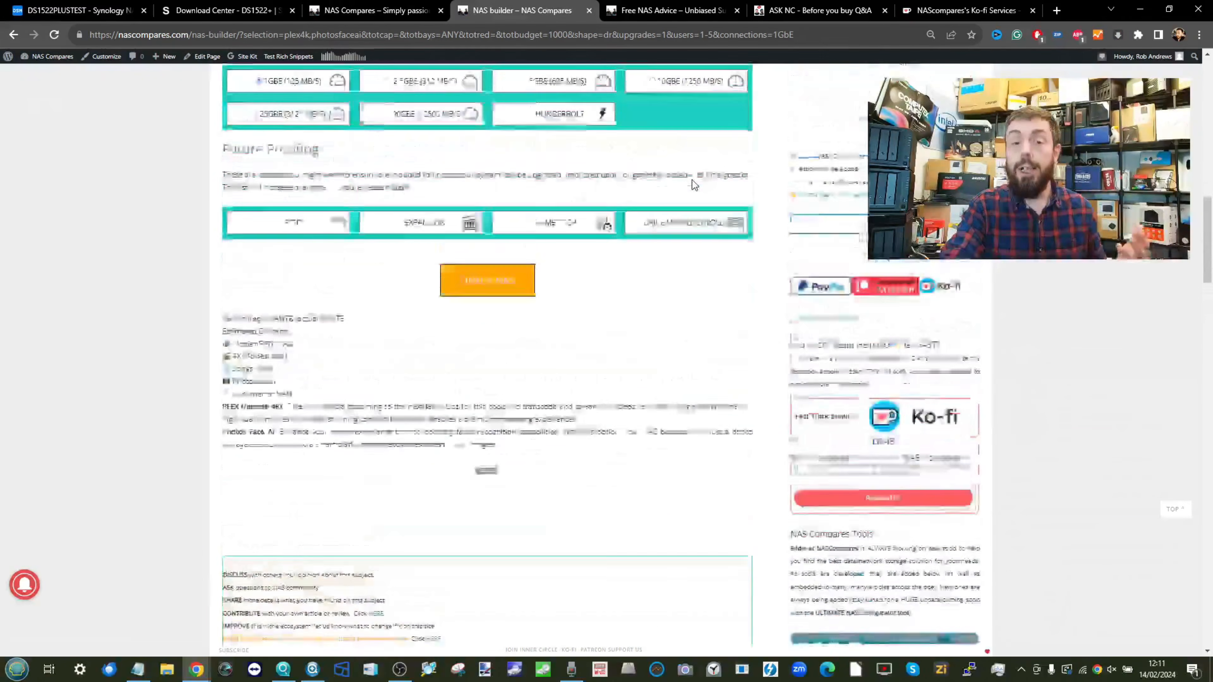
Switch to the Free NAS Advice page and look through the community forum, official brand forum and Reddit links.
scroll(693, 184, "up", 5)
key("ctrl+Tab")
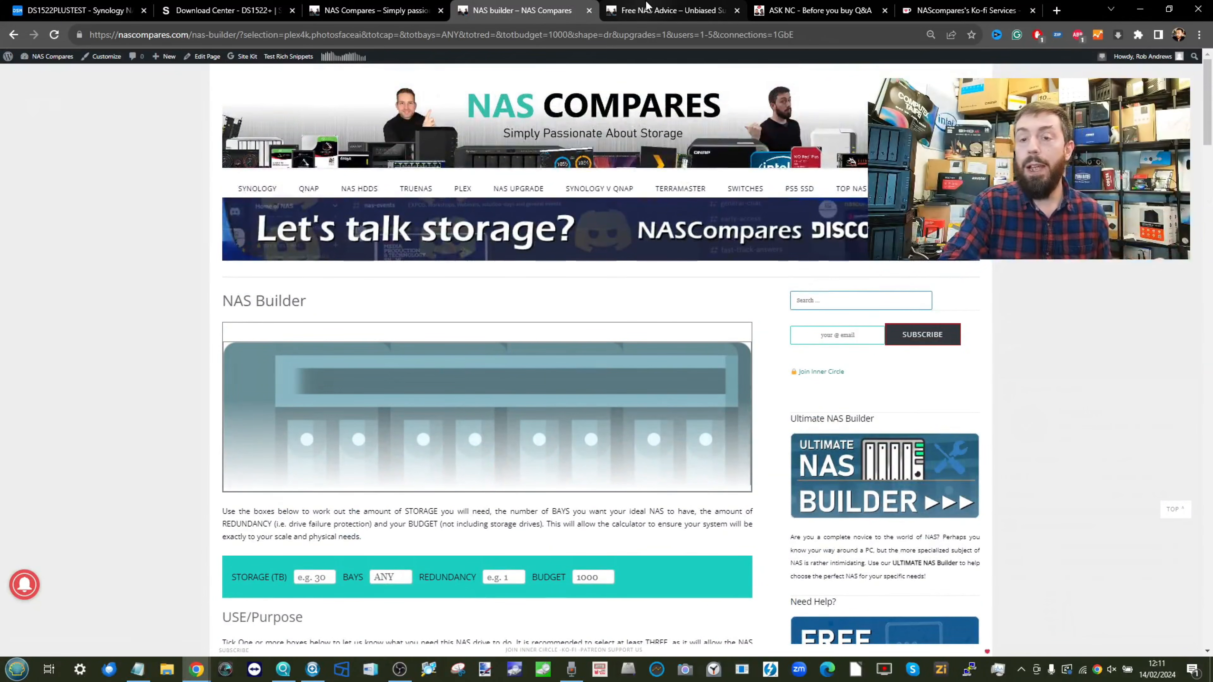
scroll(664, 182, "down", 15)
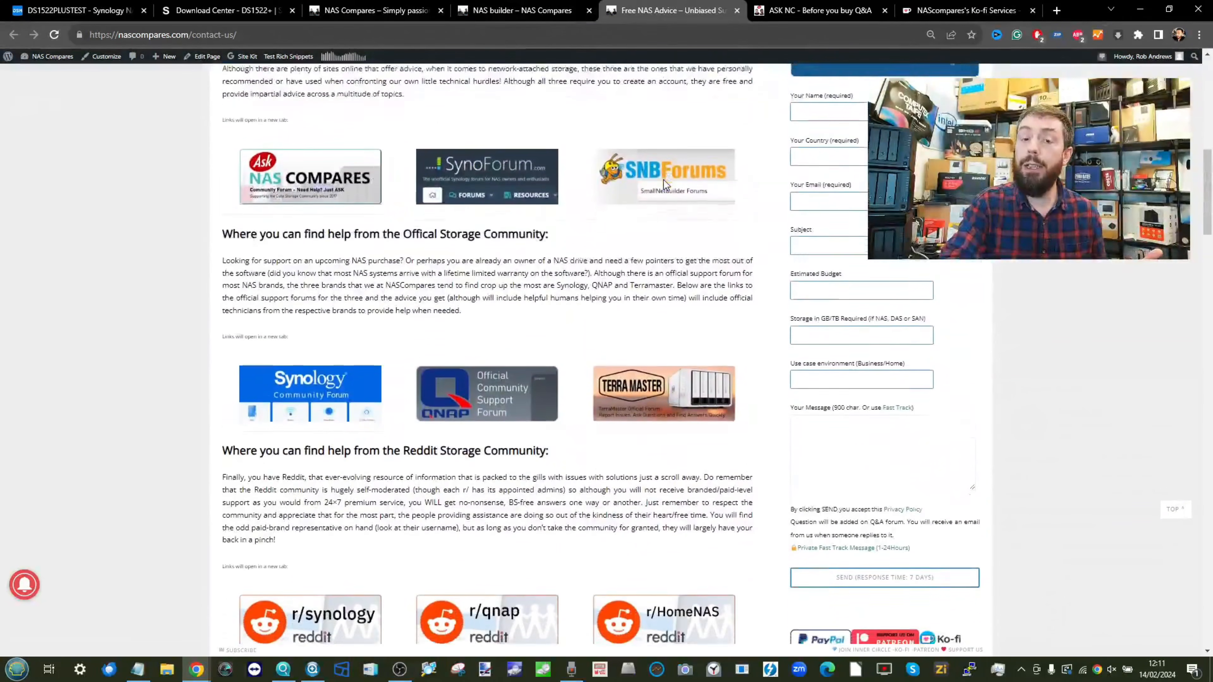
scroll(663, 180, "down", 5)
scroll(664, 179, "up", 5)
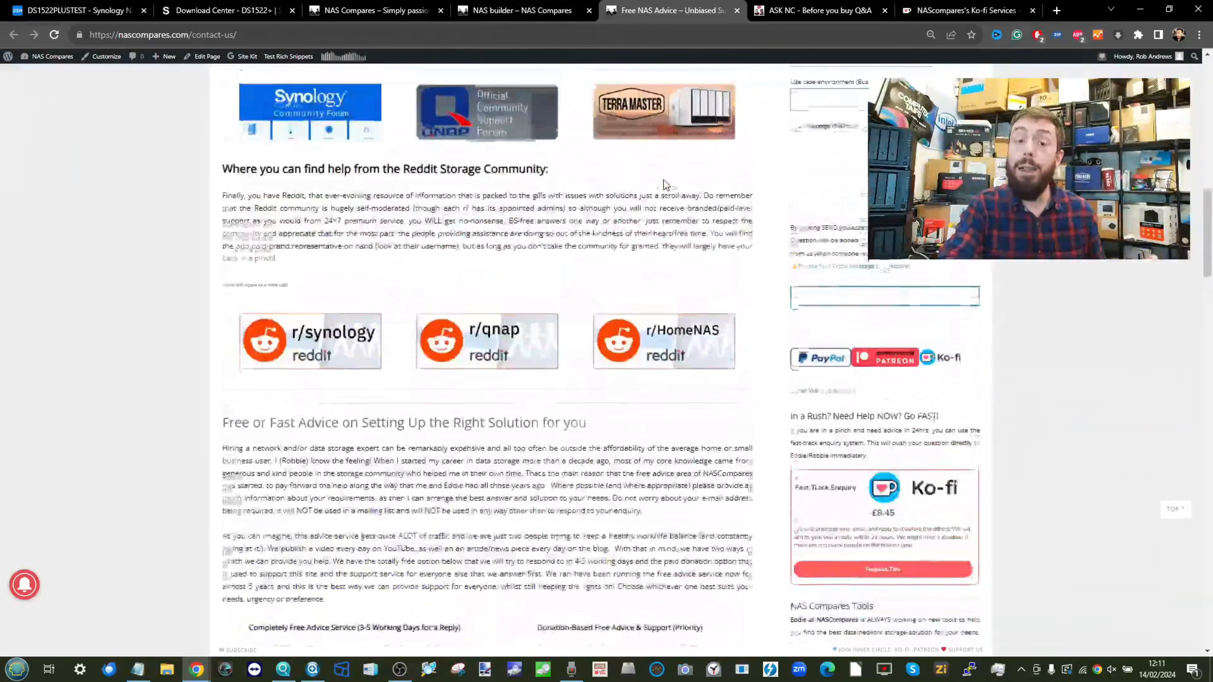
Examine the completely free advice notice and enquiry form, along with the donation-based Fast Track Enquiry option.
scroll(664, 180, "down", 10)
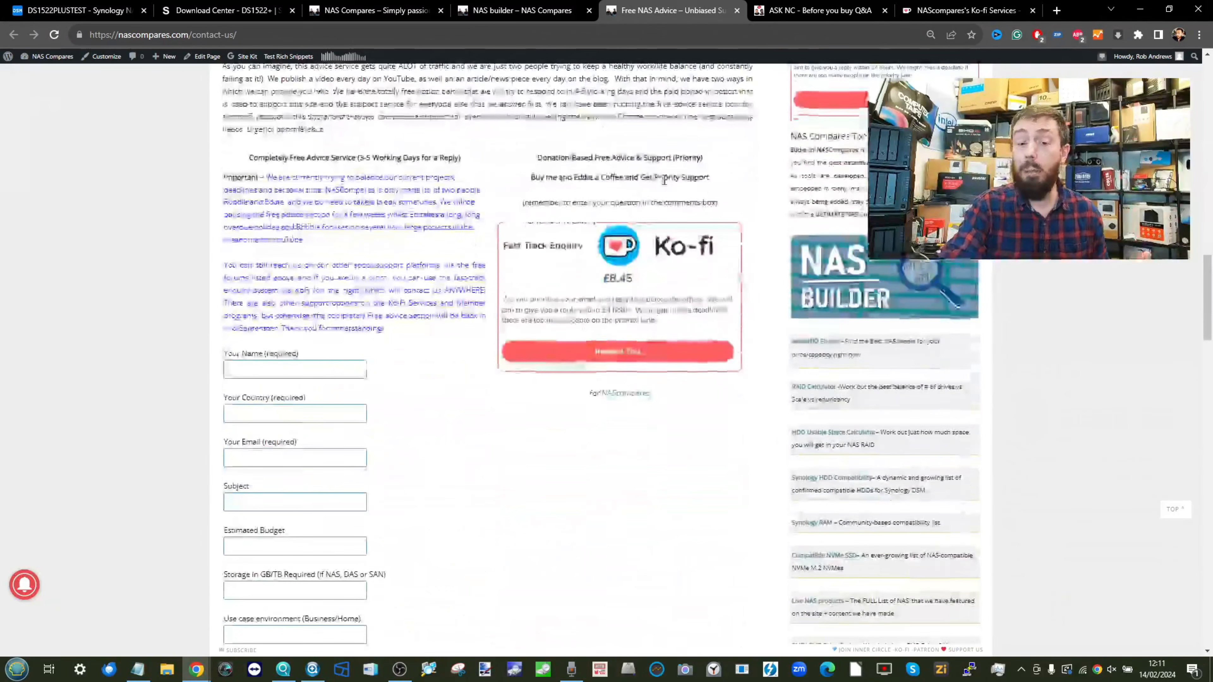
scroll(382, 280, "up", 5)
scroll(382, 280, "down", 2)
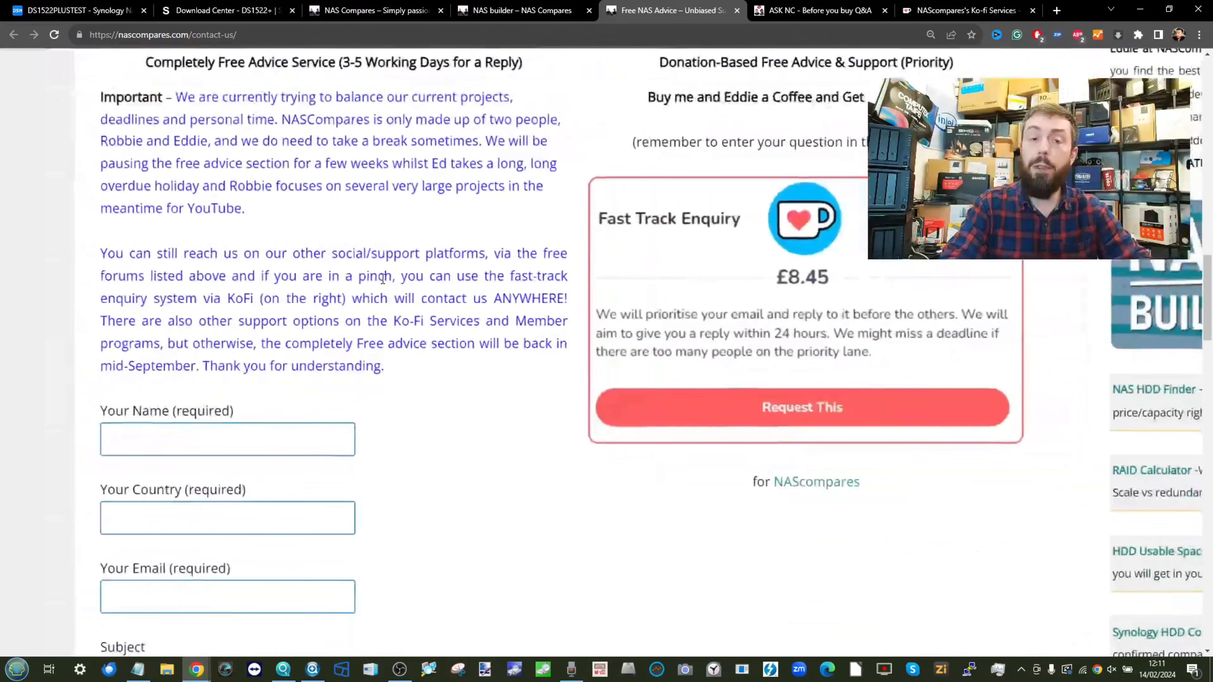
scroll(383, 280, "left", 4)
scroll(383, 280, "down", 2)
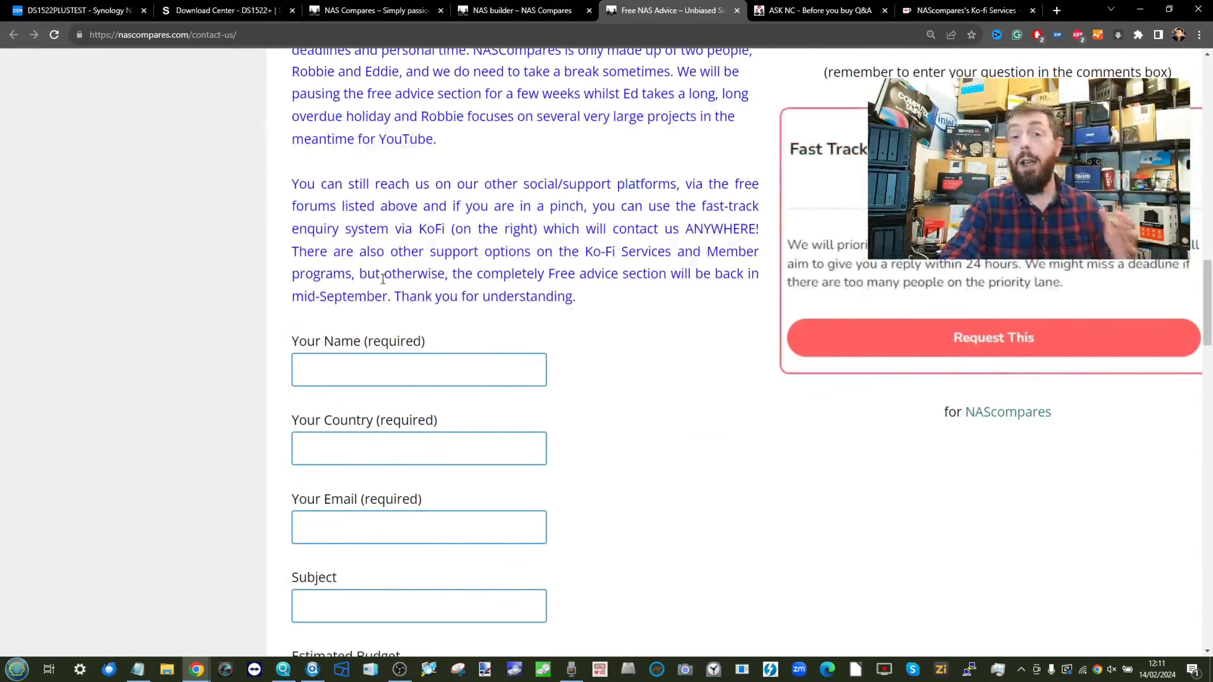
scroll(383, 280, "right", 7)
scroll(383, 280, "up", 2)
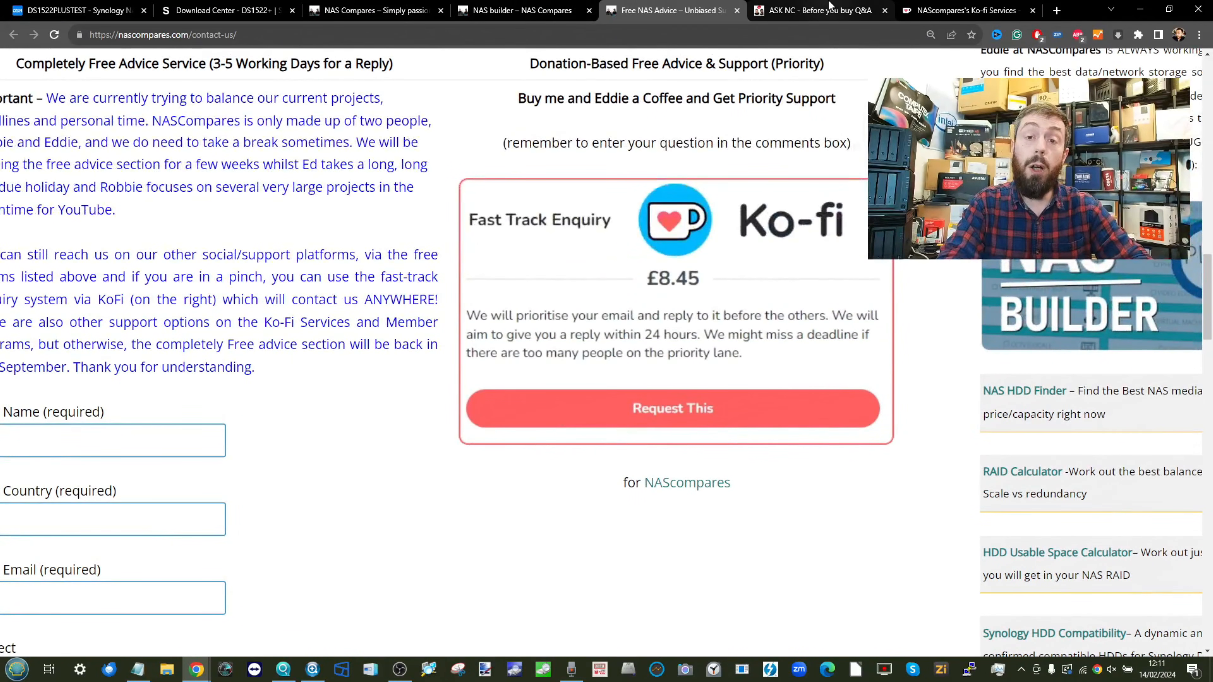
View the ASK NC Before you buy Q&A forum, and review the enquiry and Zoom consultation services on the NAScompares Ko-fi page.
left_click(785, 11)
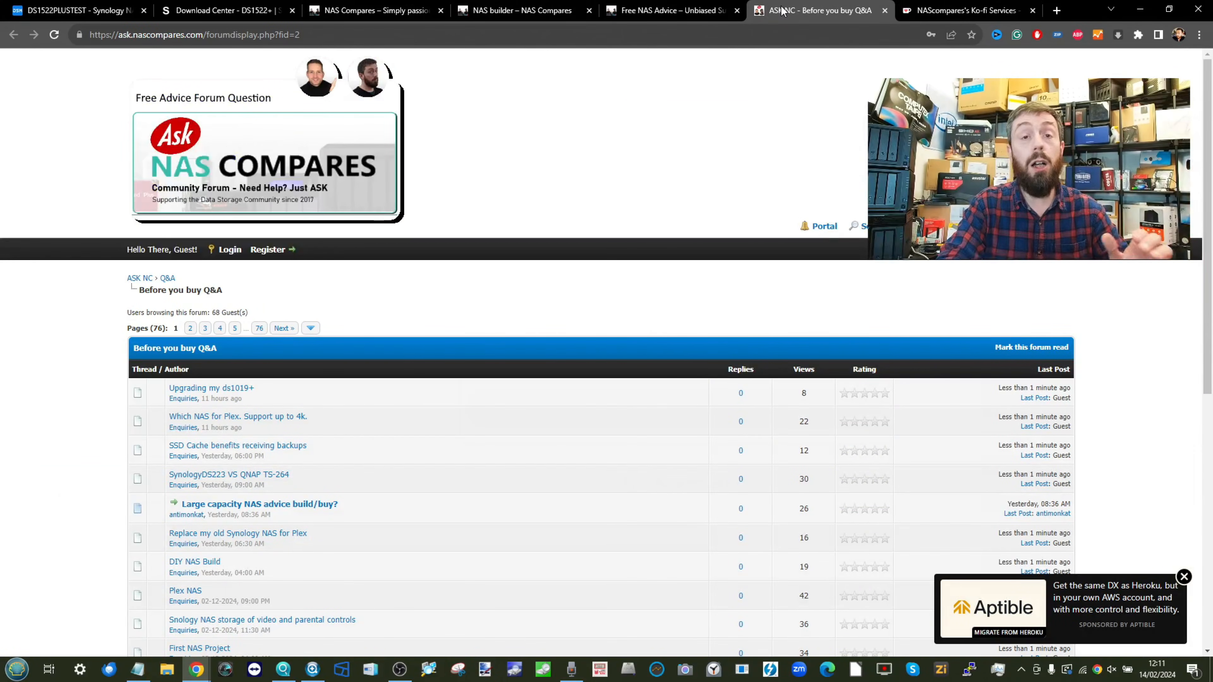
left_click(943, 6)
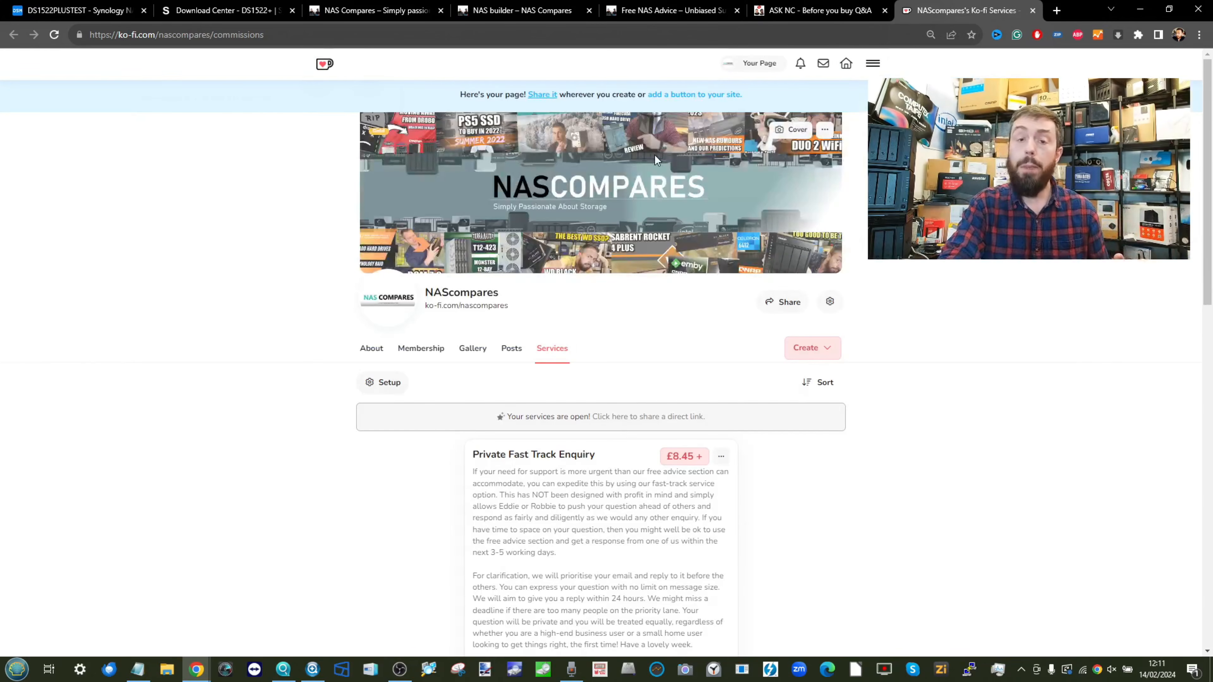
scroll(655, 154, "down", 3)
scroll(655, 154, "up", 4)
scroll(655, 155, "down", 10)
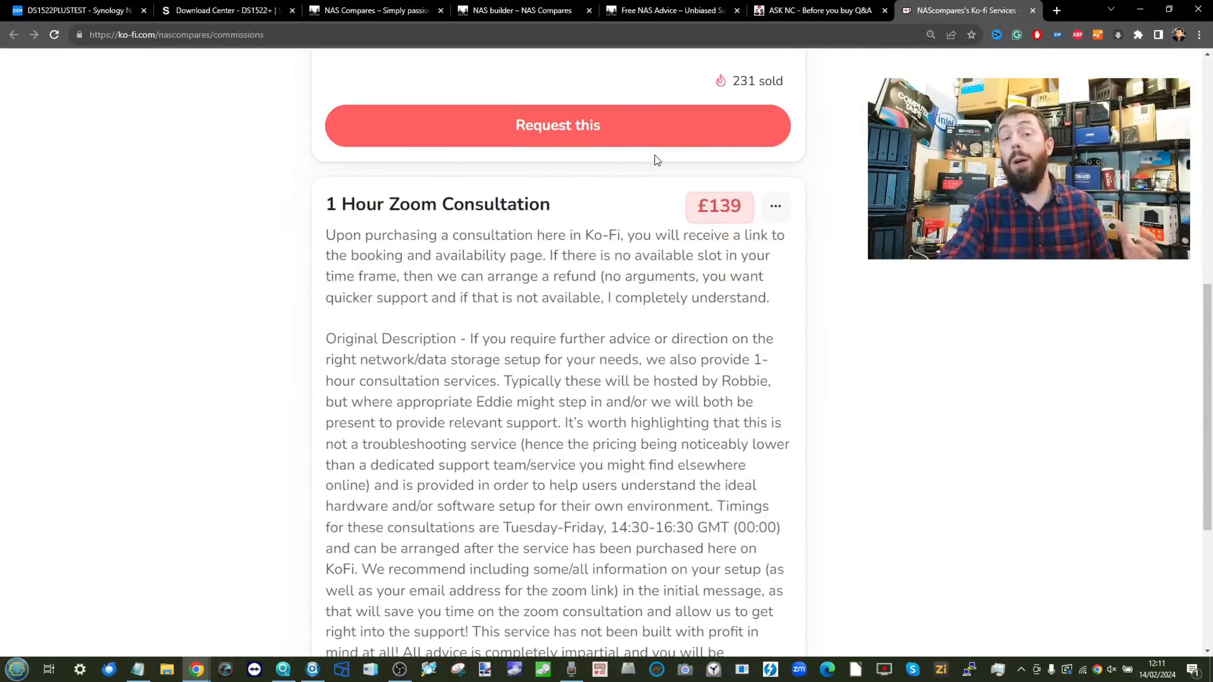
scroll(655, 155, "down", 4)
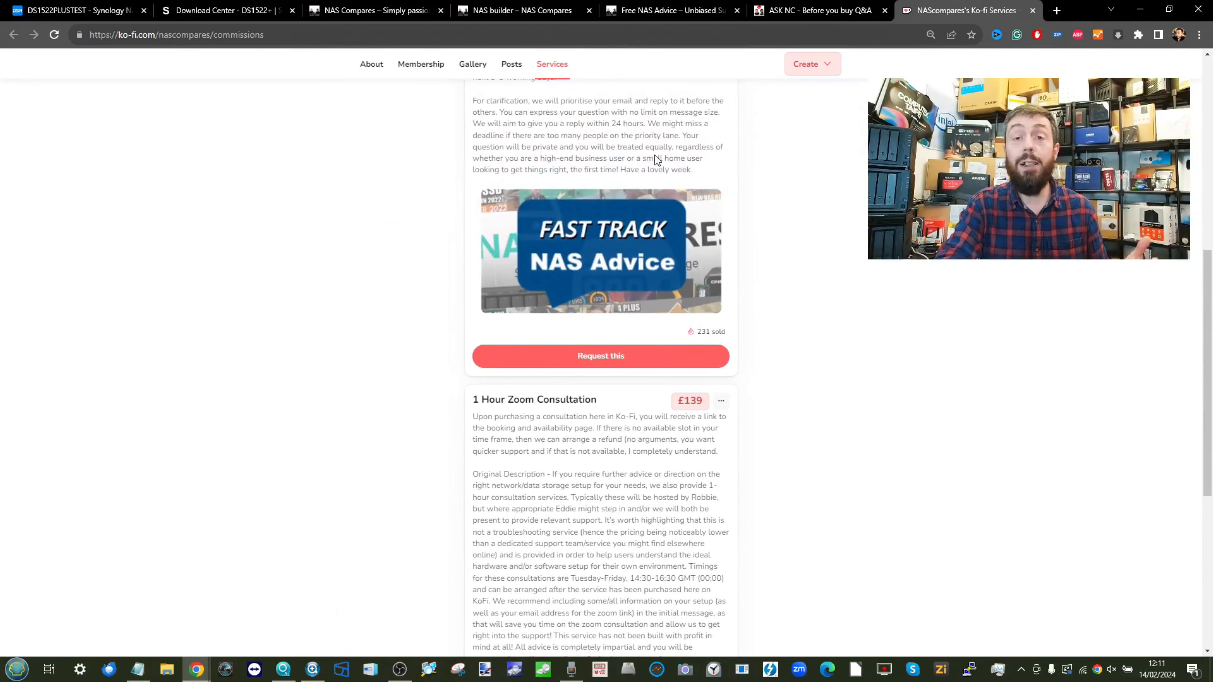
Open the Ko-fi Membership page and compare the benefits of the Inner Circle, Inner Circle Plus and Inner Circle Live tiers.
scroll(655, 155, "up", 6)
scroll(655, 154, "up", 2)
left_click(422, 347)
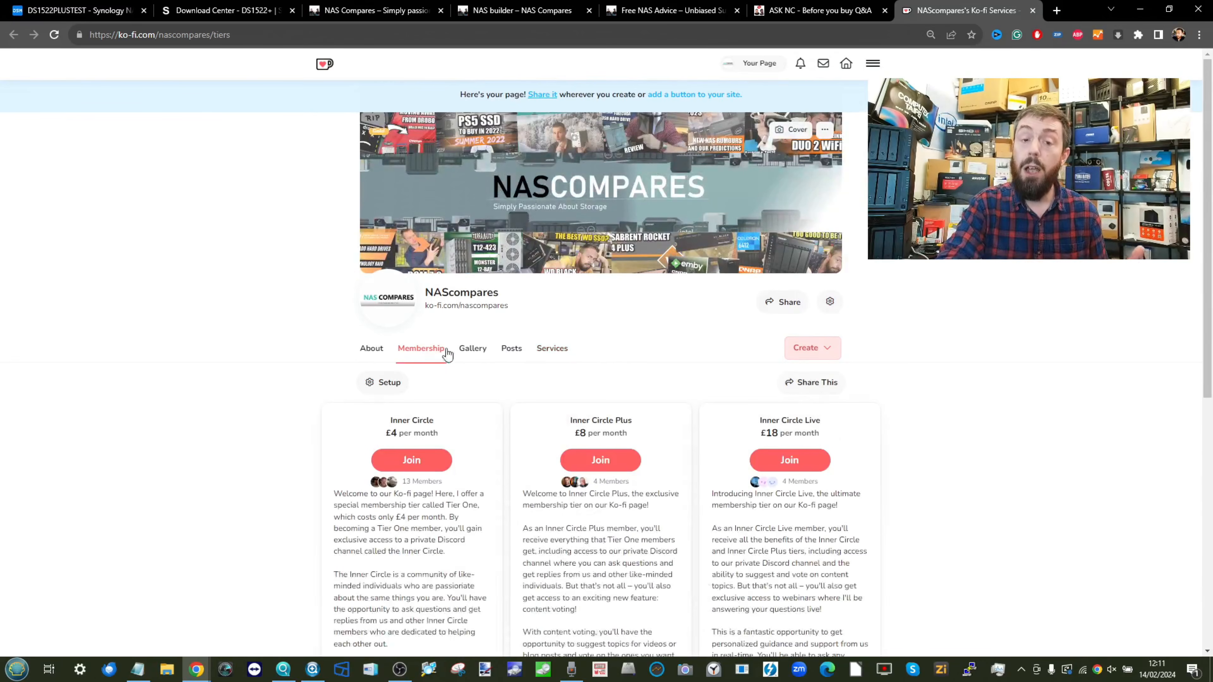
scroll(647, 339, "down", 8)
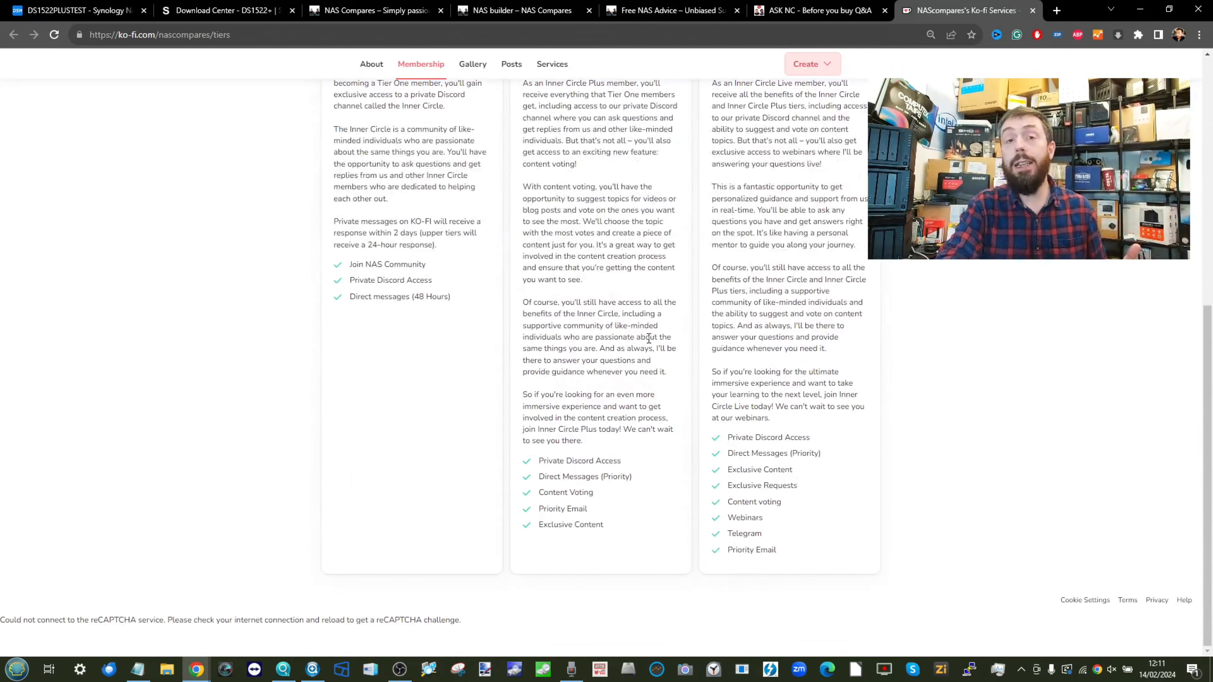
scroll(756, 430, "up", 6)
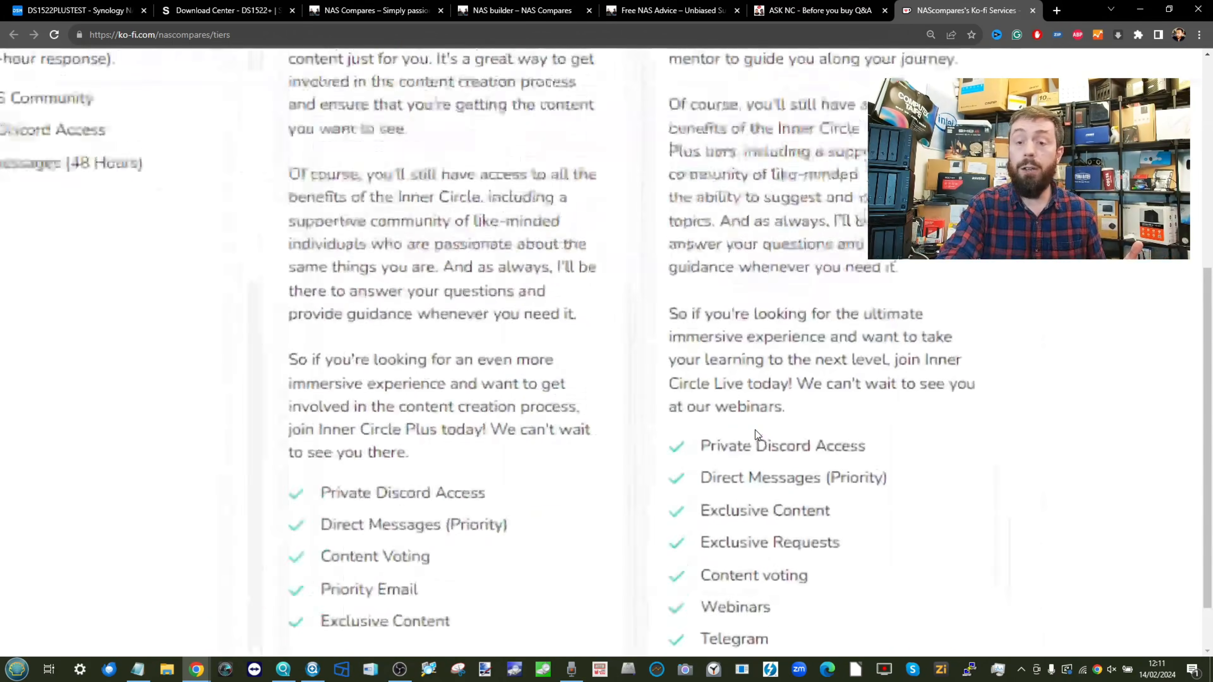
scroll(755, 430, "down", 5)
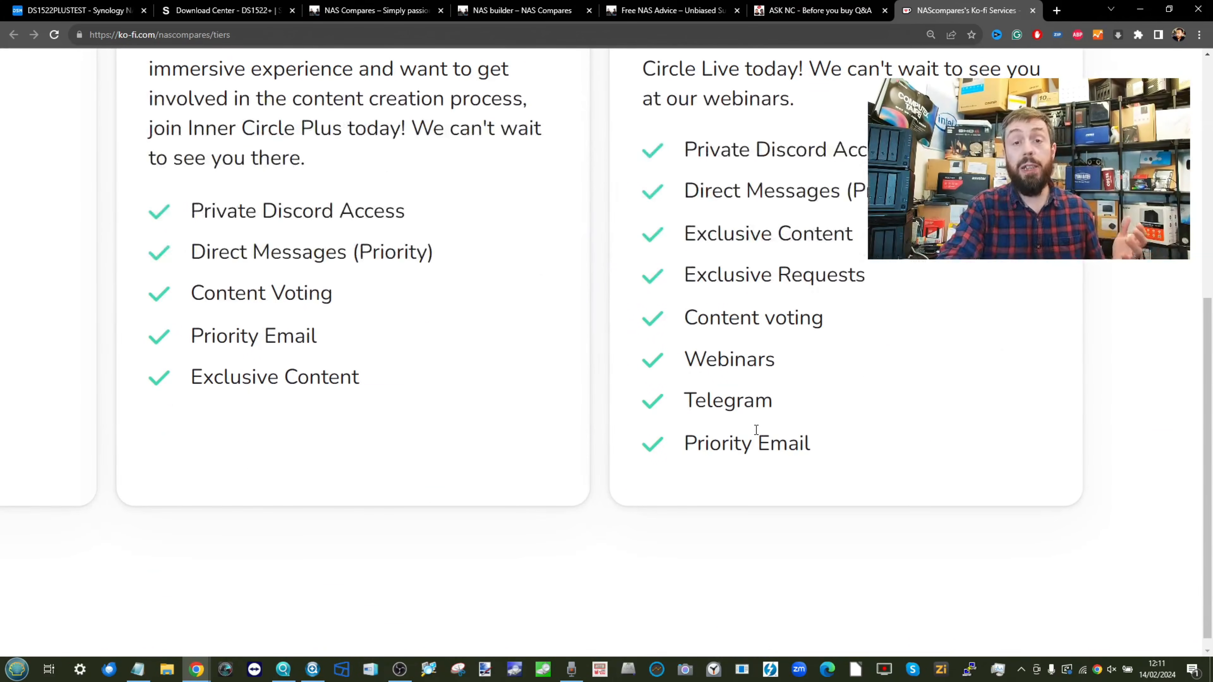
scroll(756, 429, "down", 6)
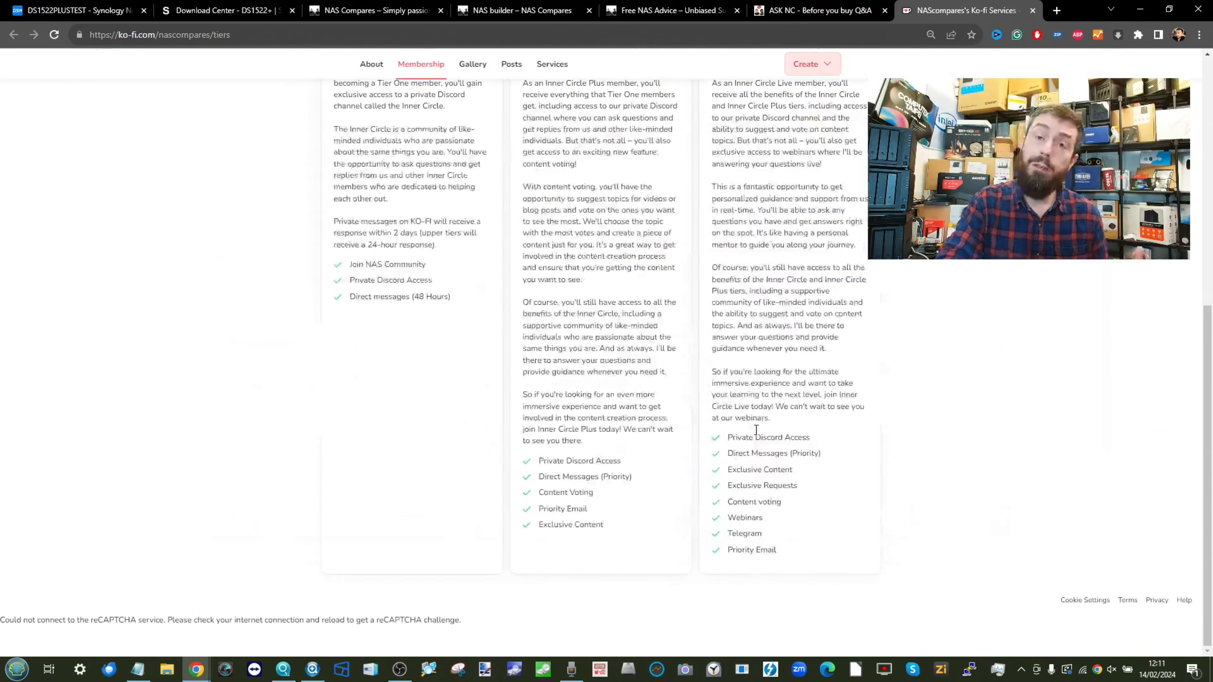